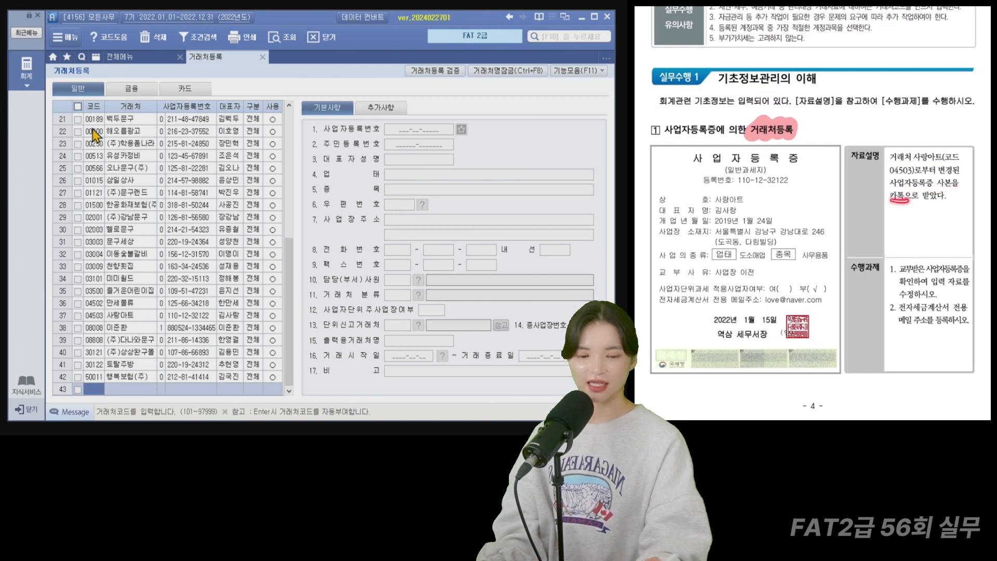
Find the vendor 사랑아트 in the general vendor list by searching for 사랑.
click(121, 168)
key(ctrl+f)
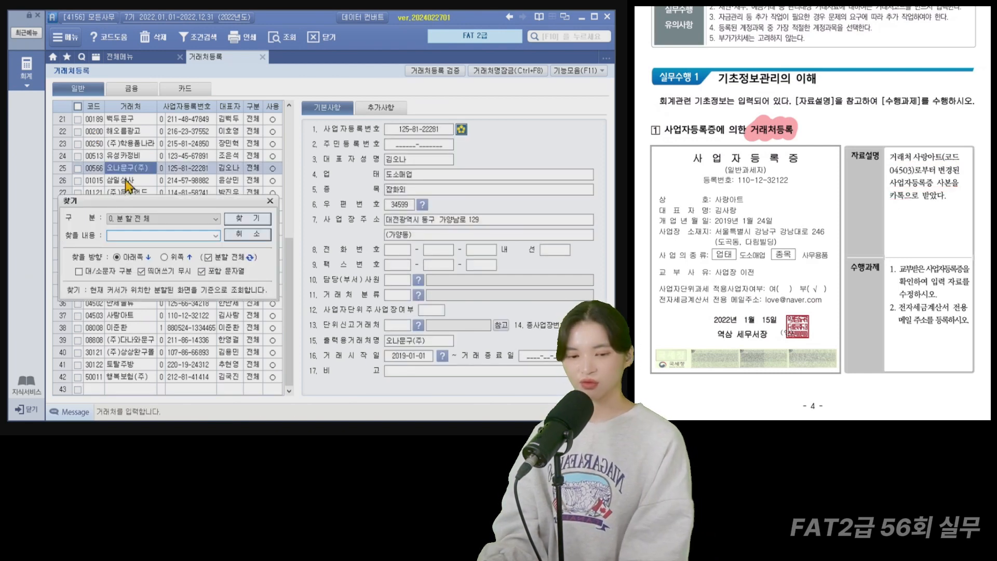
text(사랑)
key(Return)
key(Escape)
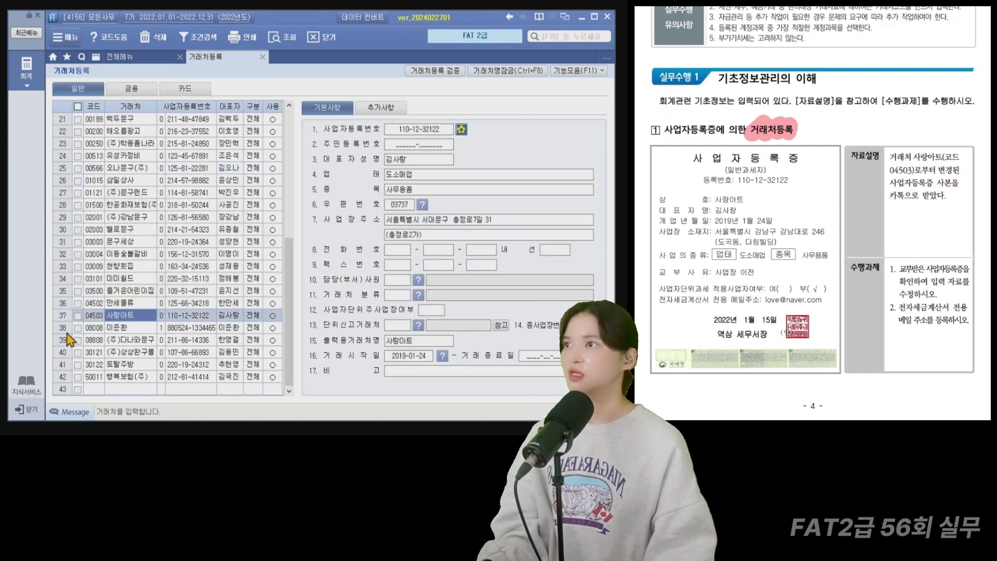
mouse_move(53, 309)
mouse_down()
mouse_move(229, 331)
mouse_move(294, 328)
mouse_up()
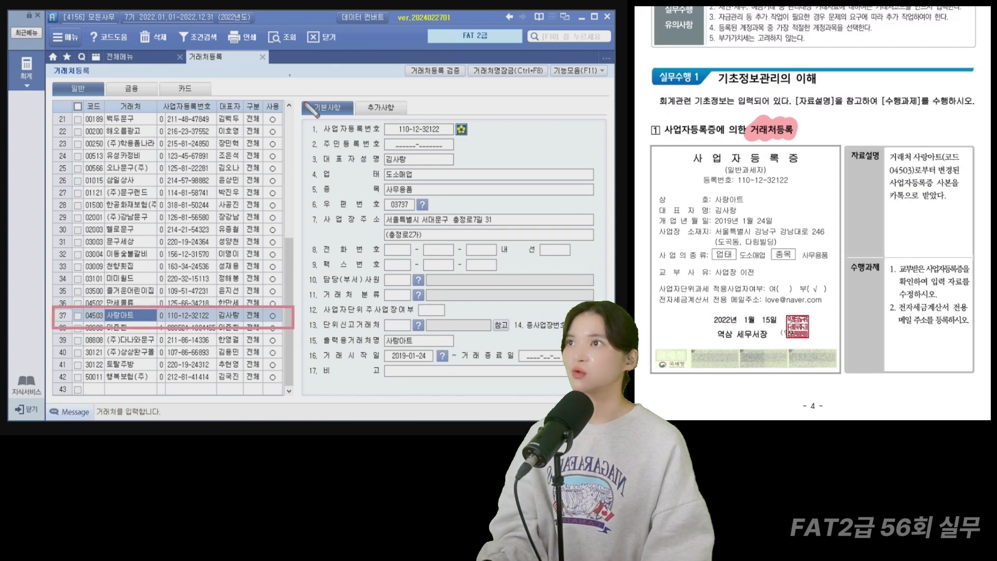
mouse_move(289, 76)
mouse_down()
mouse_move(290, 224)
mouse_move(608, 400)
mouse_up()
key(Escape)
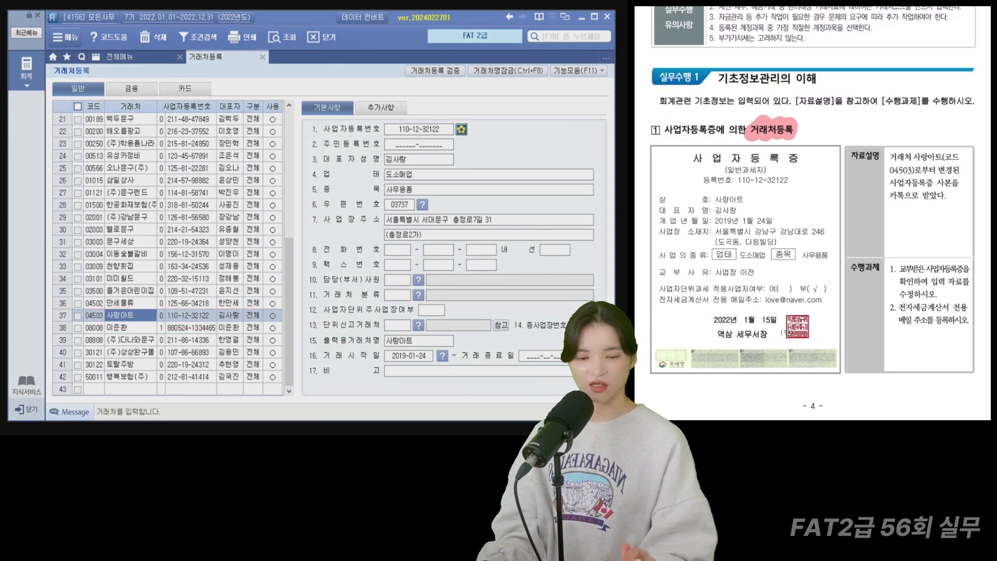
drag(924, 274, 973, 274)
mouse_move(900, 286)
mouse_down()
mouse_move(970, 285)
mouse_move(912, 299)
mouse_move(966, 314)
mouse_up()
key(Escape)
drag(897, 329, 936, 328)
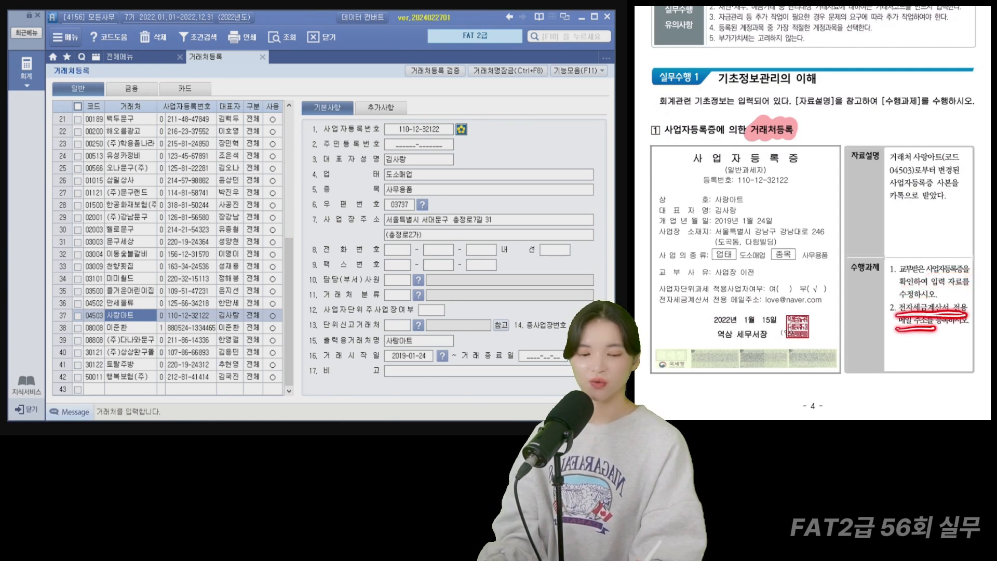
key(Escape)
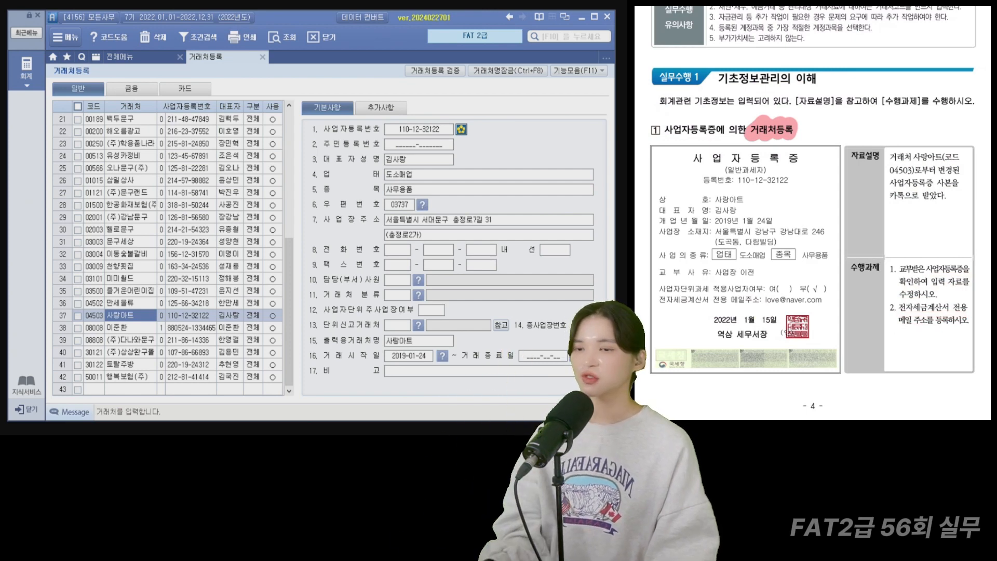
Look up 사랑아트's new postal code by road name, with 서울특별시 as the province and 강남구 as the district.
click(401, 222)
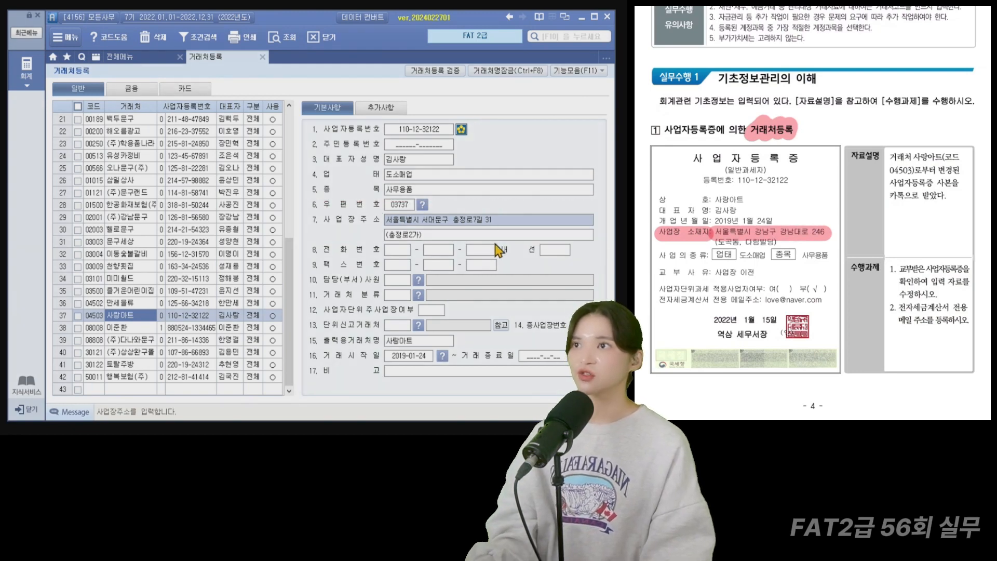
click(404, 207)
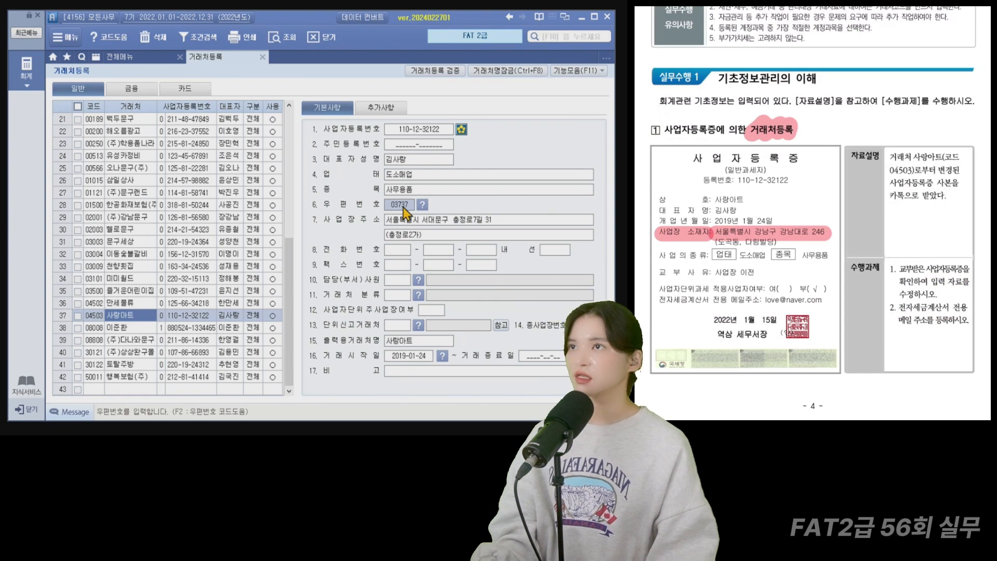
key(F2)
click(237, 93)
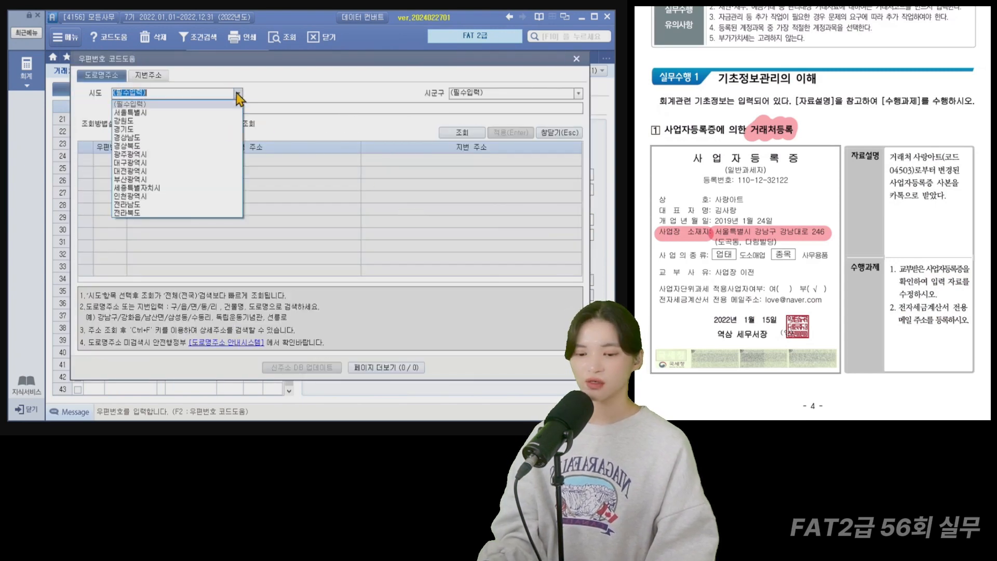
click(232, 113)
click(577, 95)
click(562, 113)
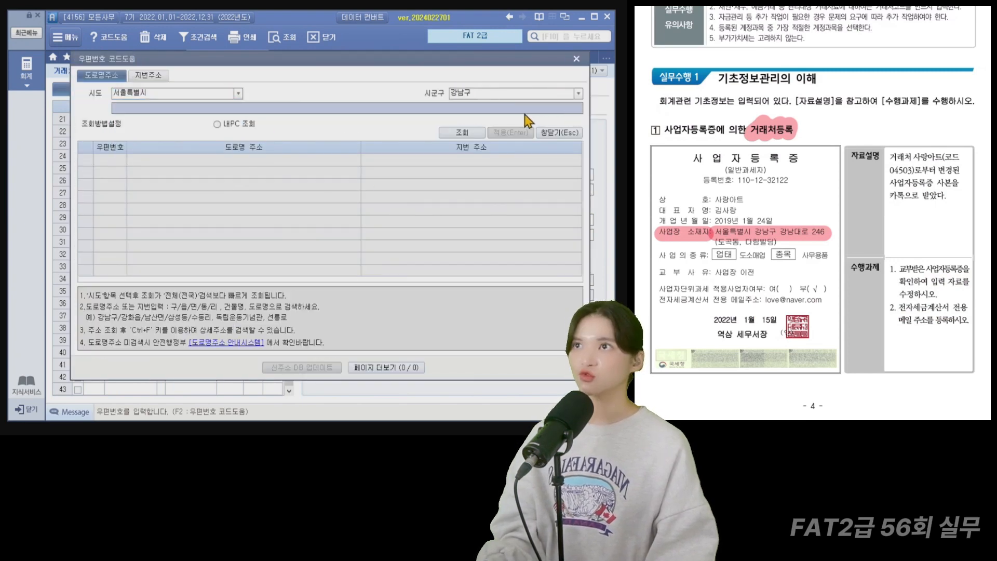
Search for the road name and building number on the registration certificate and apply the matching address to 사랑아트.
text(강남)
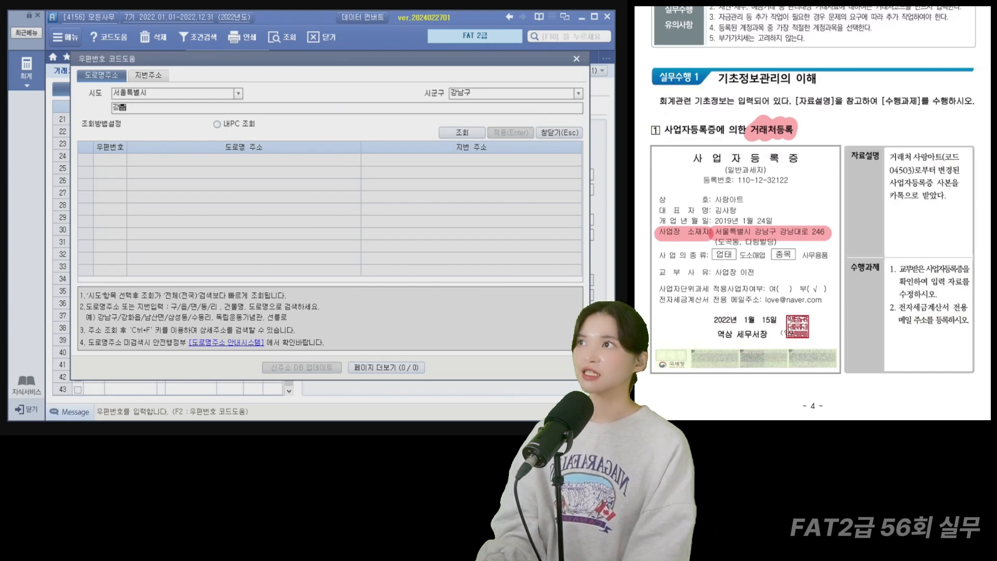
text(대로 246)
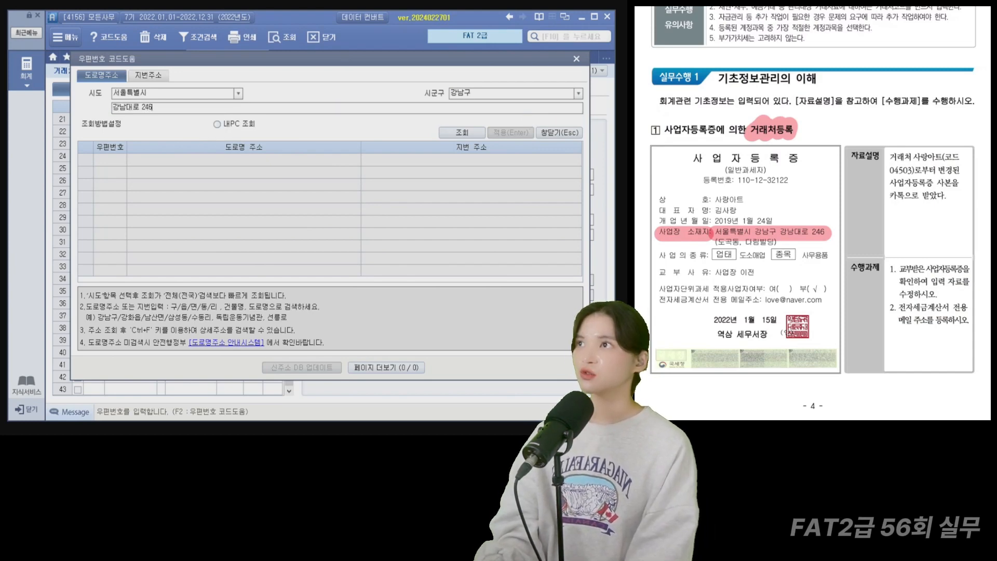
key(Return)
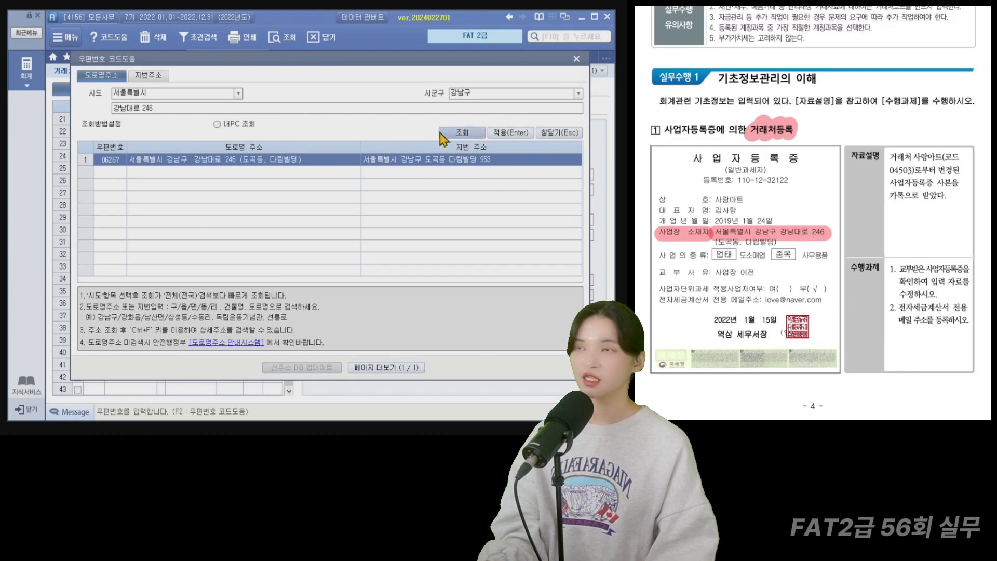
drag(85, 140, 530, 175)
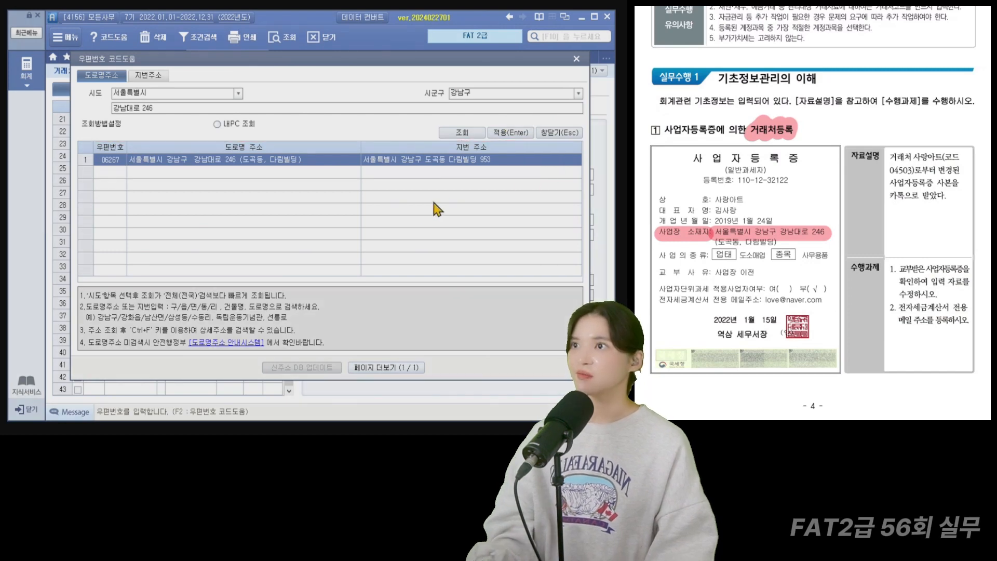
click(509, 133)
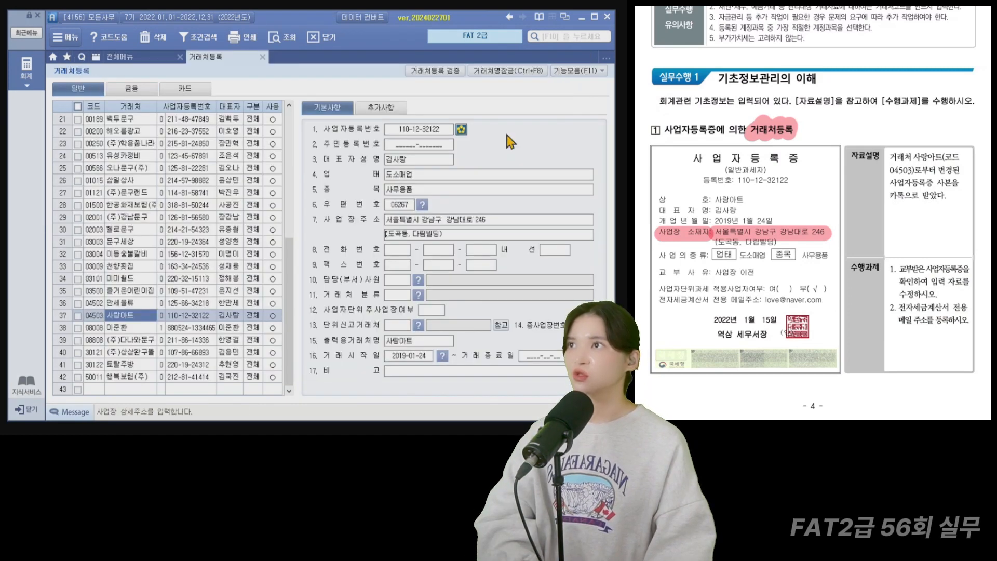
drag(299, 189, 589, 248)
key(Escape)
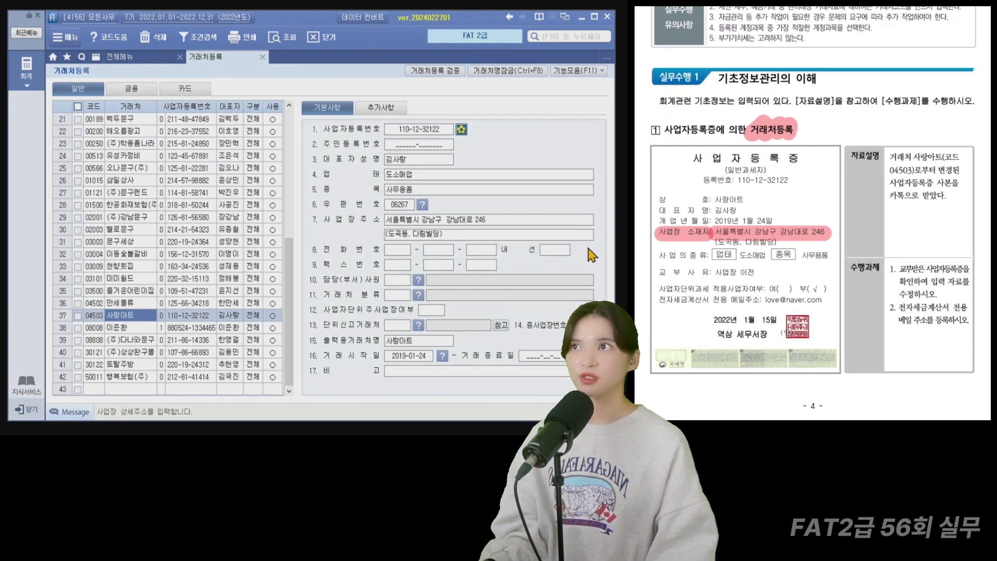
Enter the tax invoice e-mail address from the registration certificate as the contact e-mail in 사랑아트's additional details.
click(380, 108)
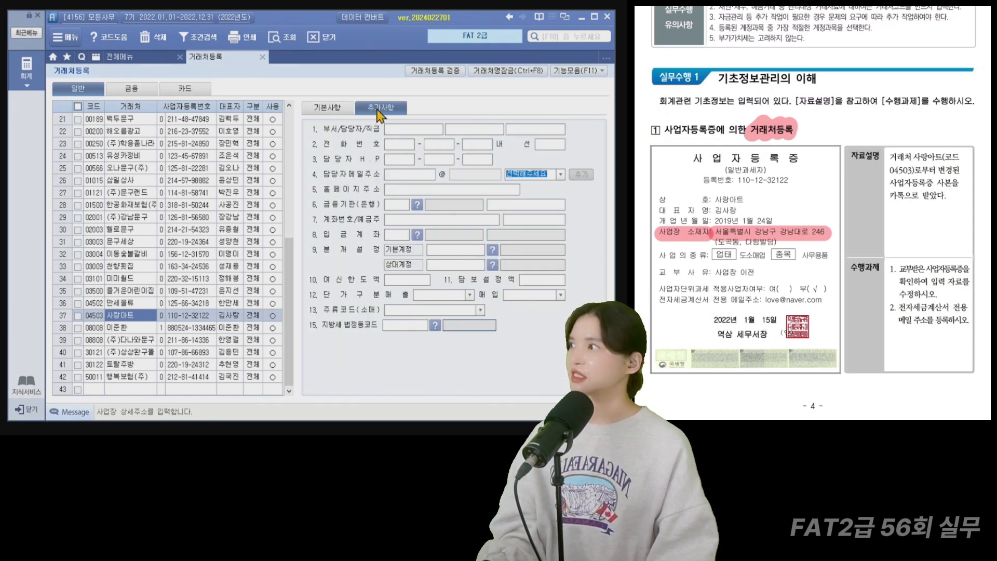
click(399, 176)
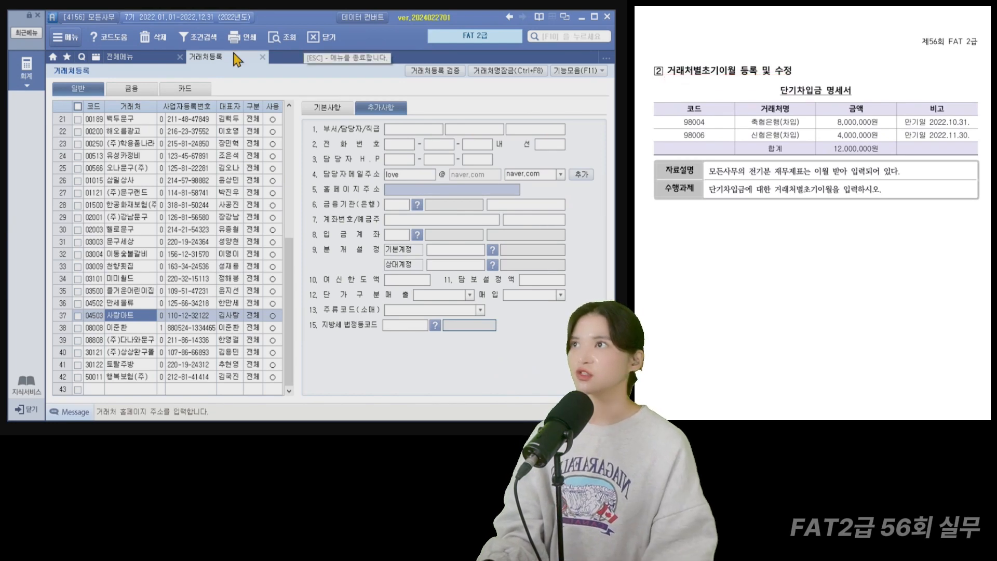
Close the vendor registration and open the loan detail entry of account 260 단기차입금 in 거래처별초기이월.
click(263, 56)
double_click(88, 166)
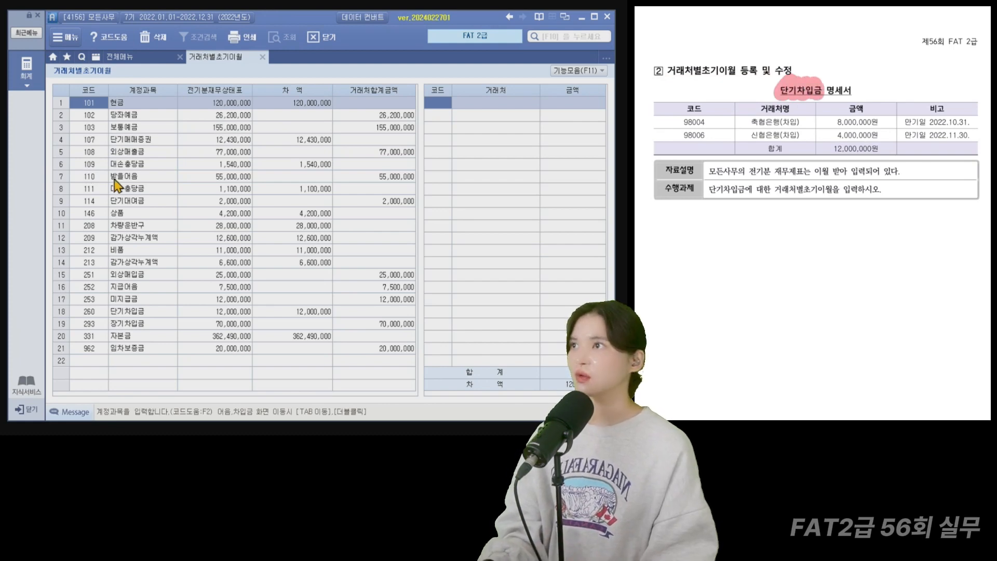
click(137, 312)
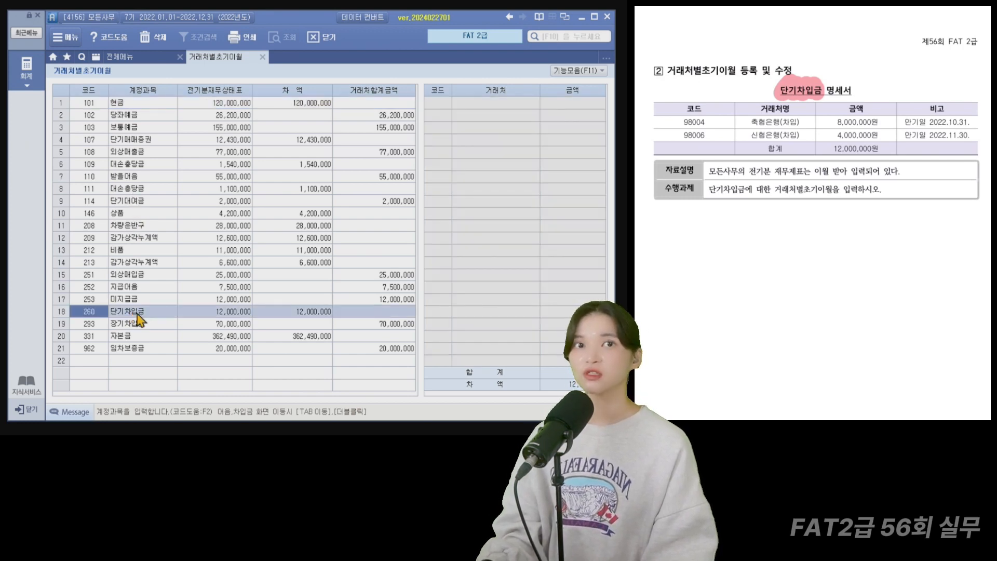
key(ctrl+2)
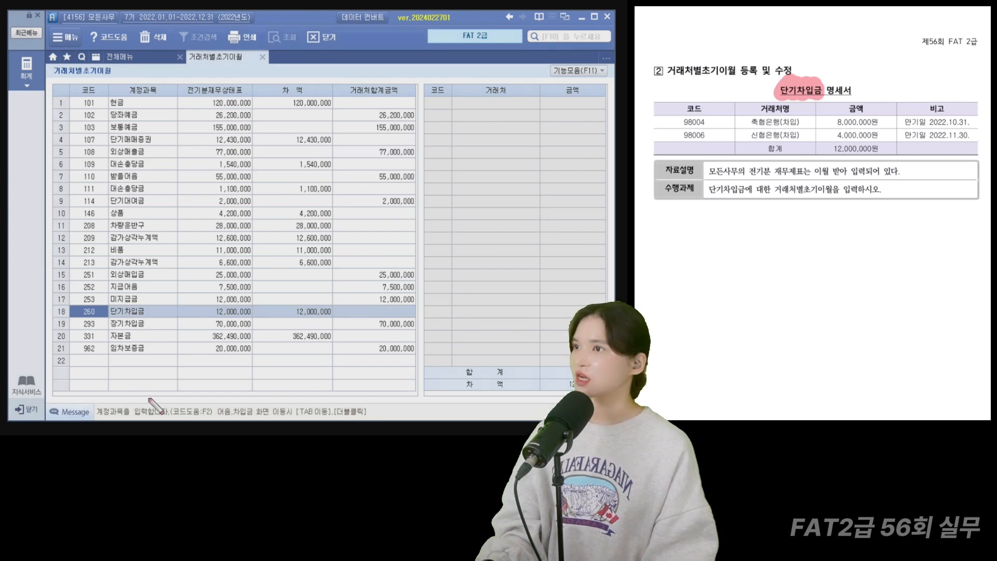
mouse_move(290, 401)
mouse_down()
mouse_move(337, 420)
mouse_move(378, 421)
mouse_up()
key(Escape)
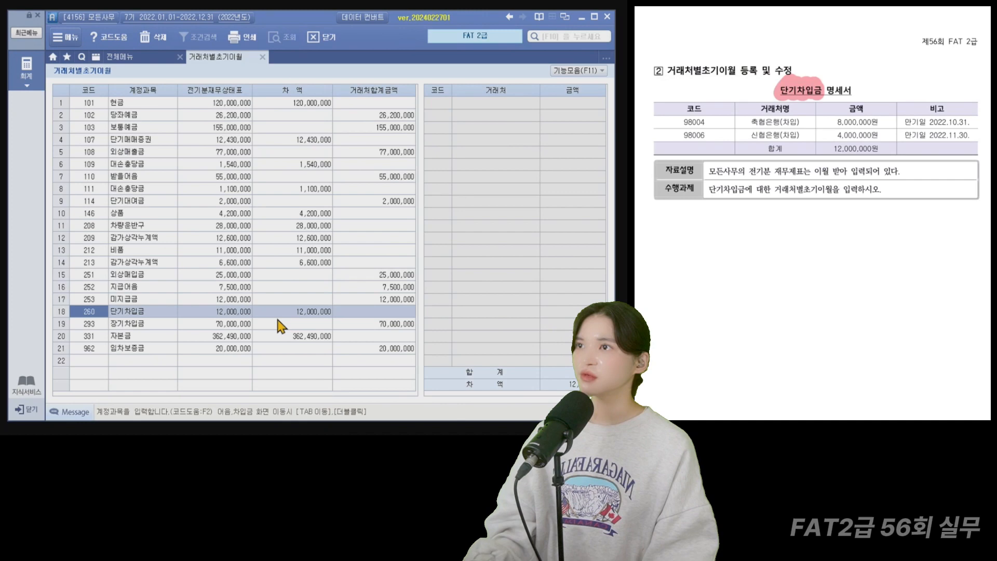
double_click(147, 311)
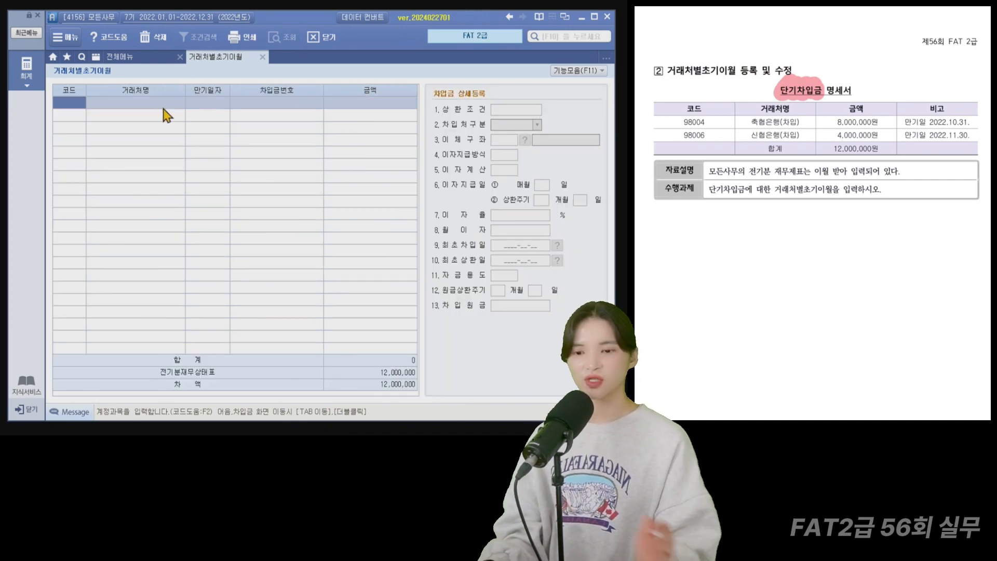
drag(660, 98, 655, 157)
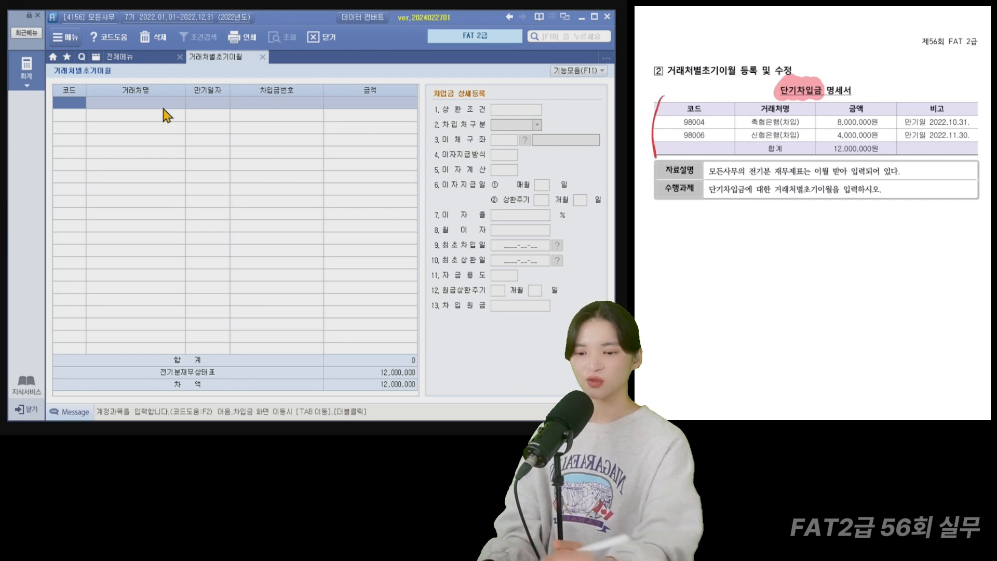
Add a short-term loan carryover for 축협은행(차입), code 98004, with due date 2022-10-31 and amount 8,000,000.
key(F2)
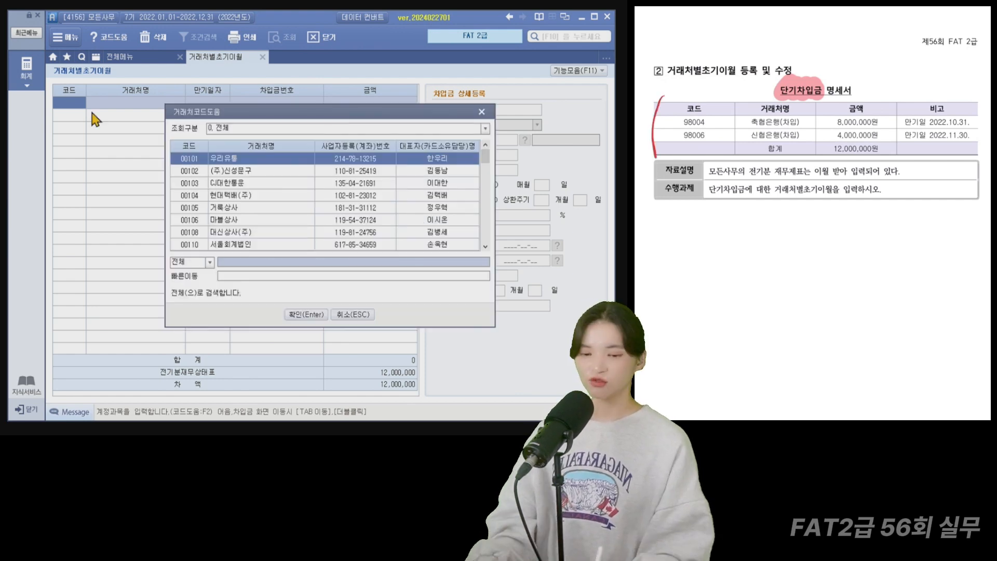
key(Return)
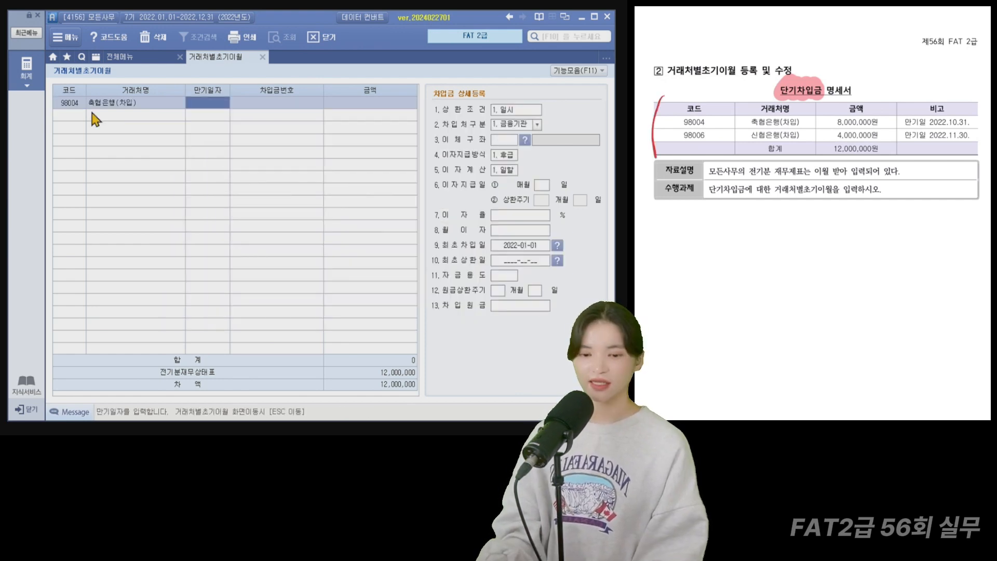
text(20221031)
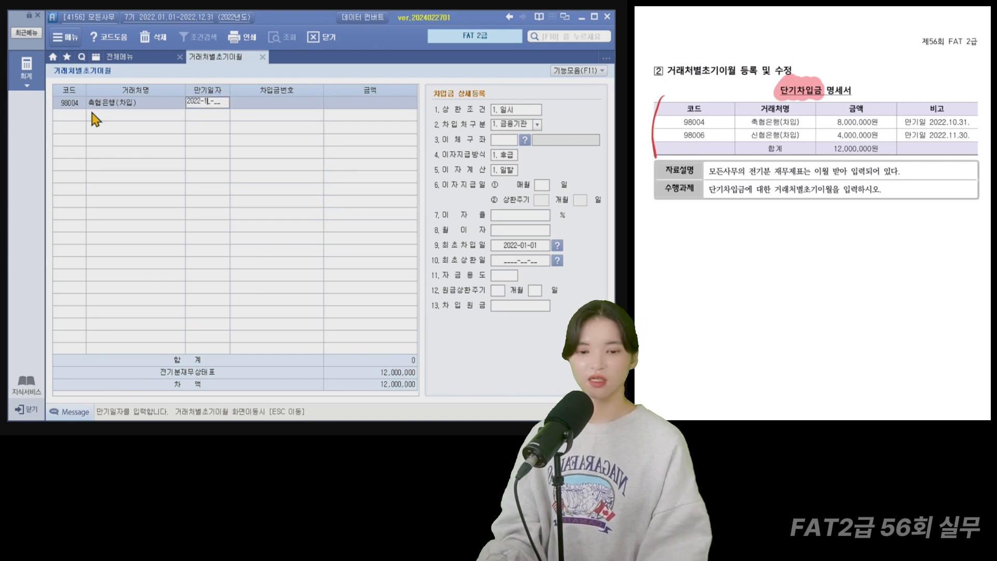
key(Return)
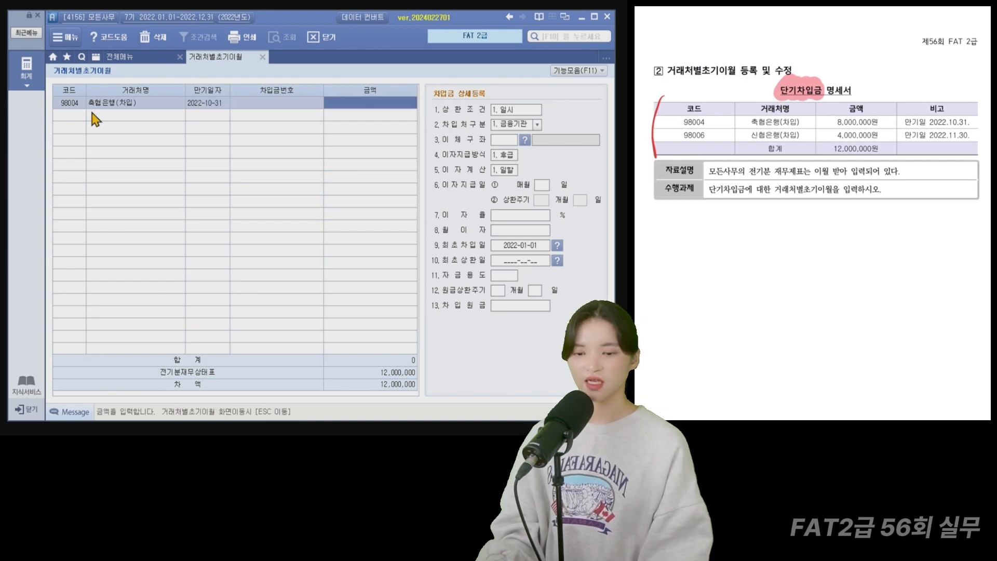
text(8000000)
key(Return)
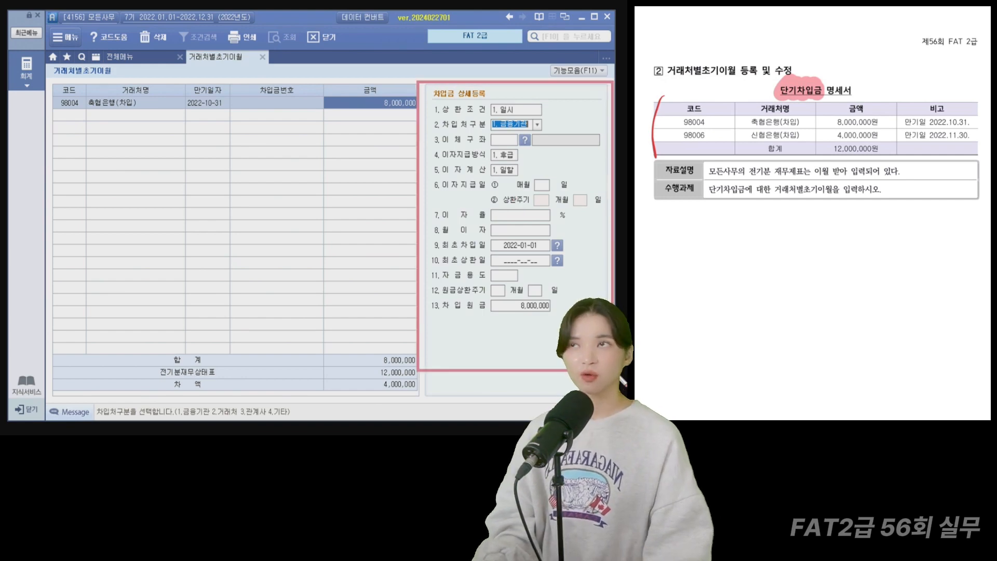
key(Escape)
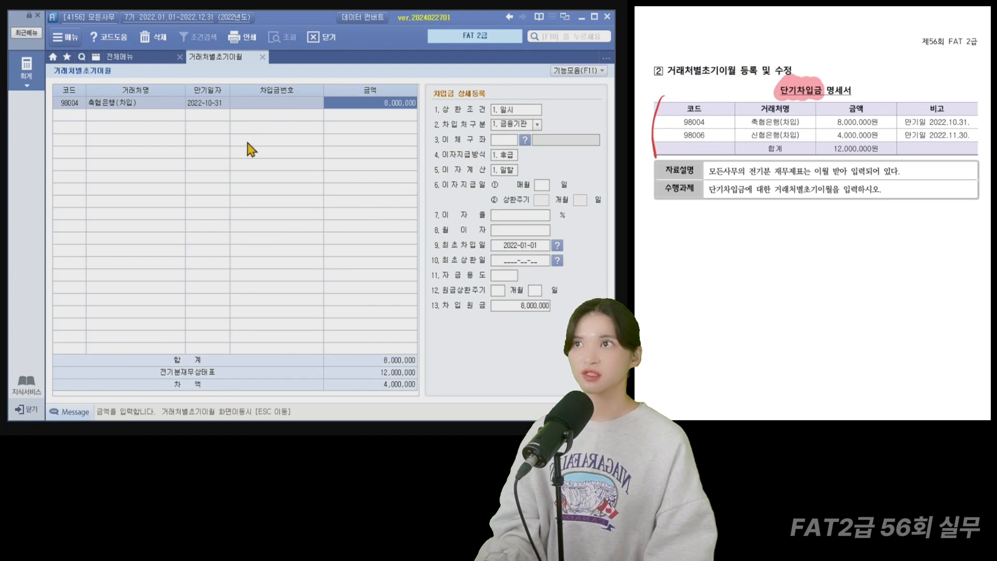
Add a short-term loan carryover for 신협은행(차입), code 98006, due 2022-11-30 with amount 4,000,000, and leave the loan entry.
click(75, 119)
key(F2)
text(신협)
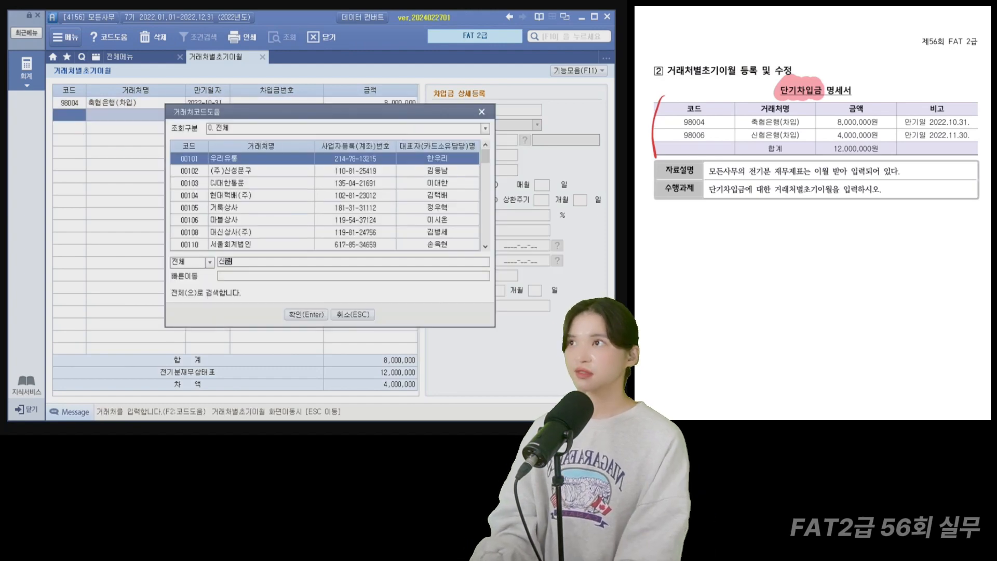
key(Return)
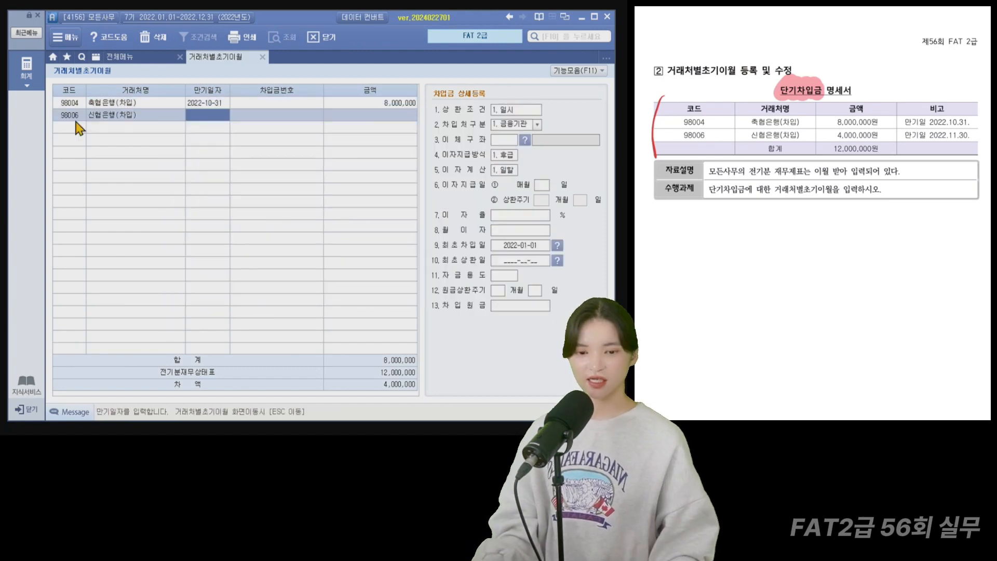
text(20221130)
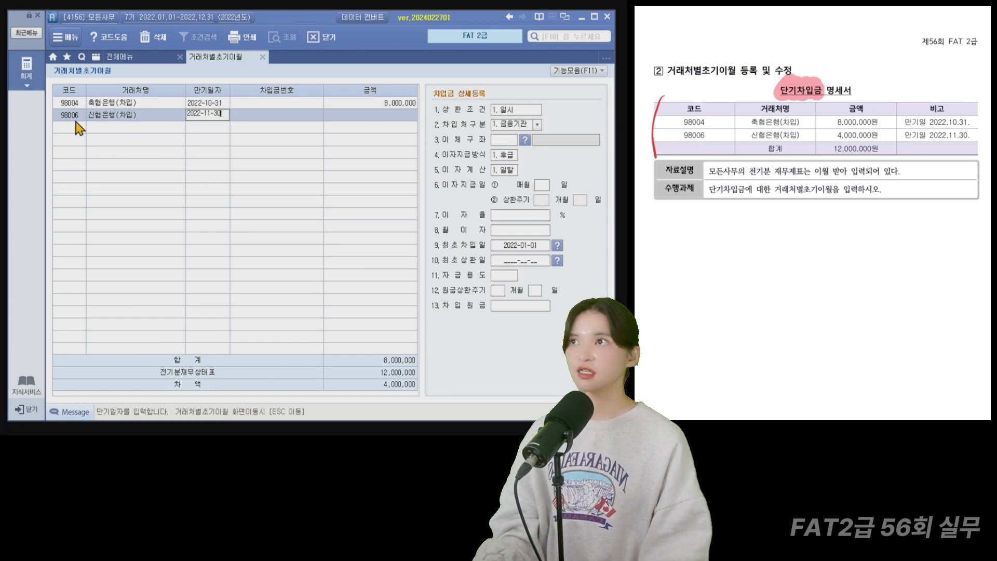
key(Return)
key(Return)
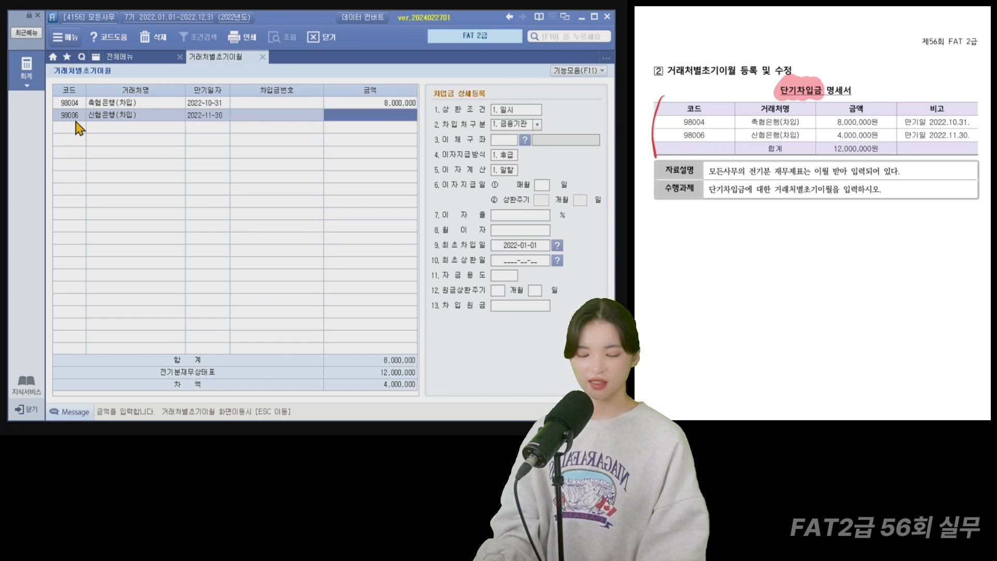
text(4000000)
key(Return)
key(Escape)
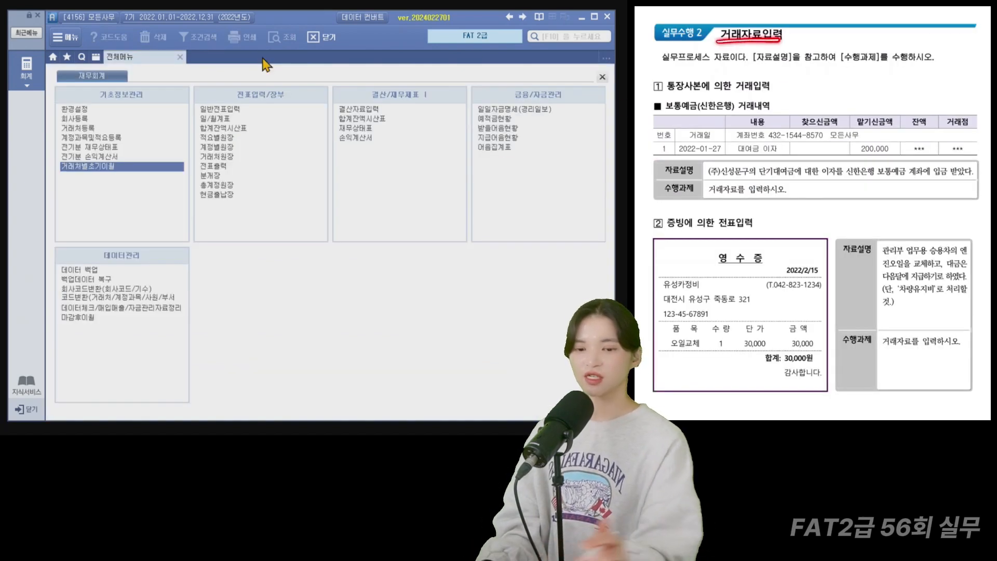
Open general voucher entry (일반전표입력) and set the voucher date to January 27.
click(234, 109)
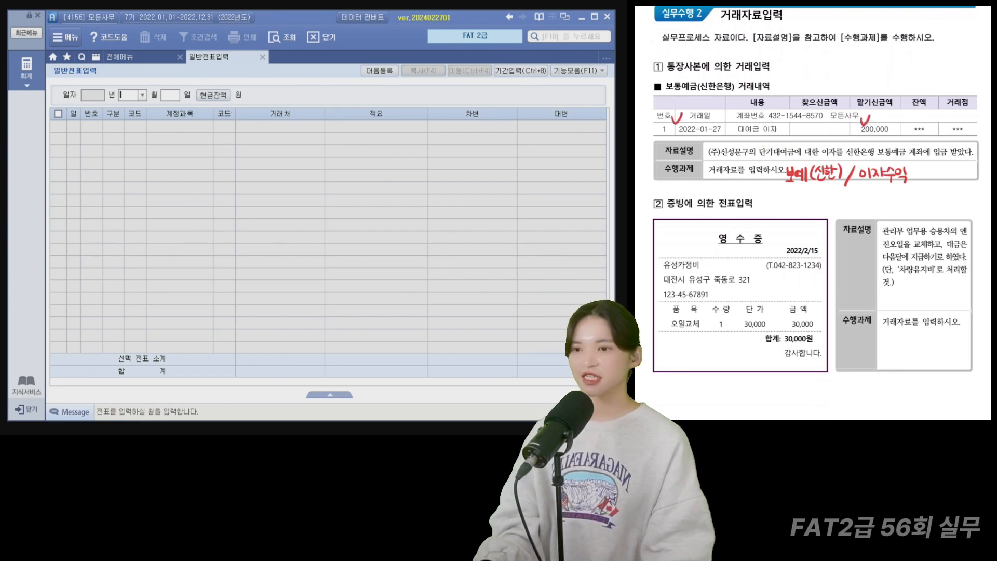
text(0127)
key(Return)
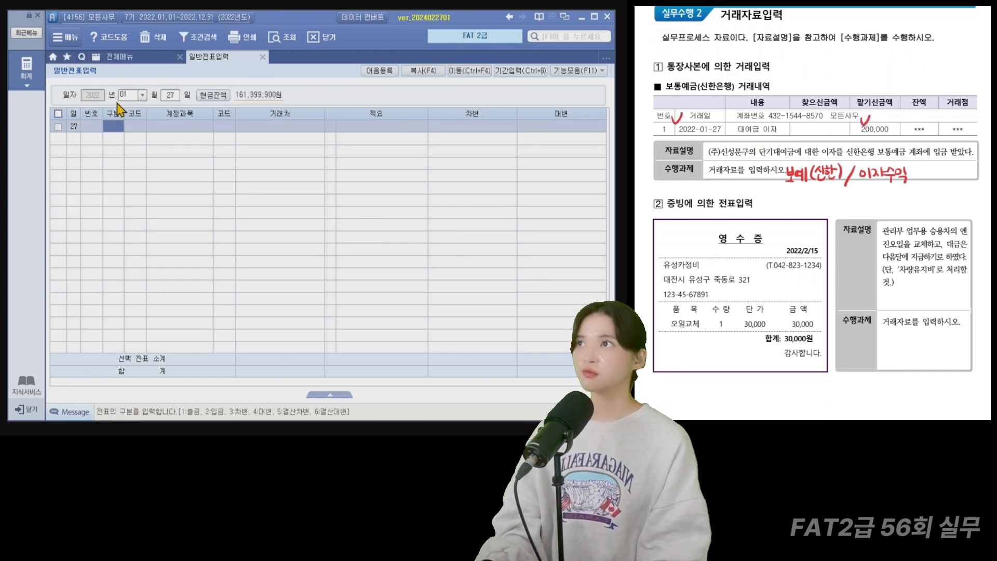
Enter a debit line for account 103 보통예금 with vendor 98001 신한은행(보통) and amount 200,000.
text(3)
key(Return)
text(103)
key(Return)
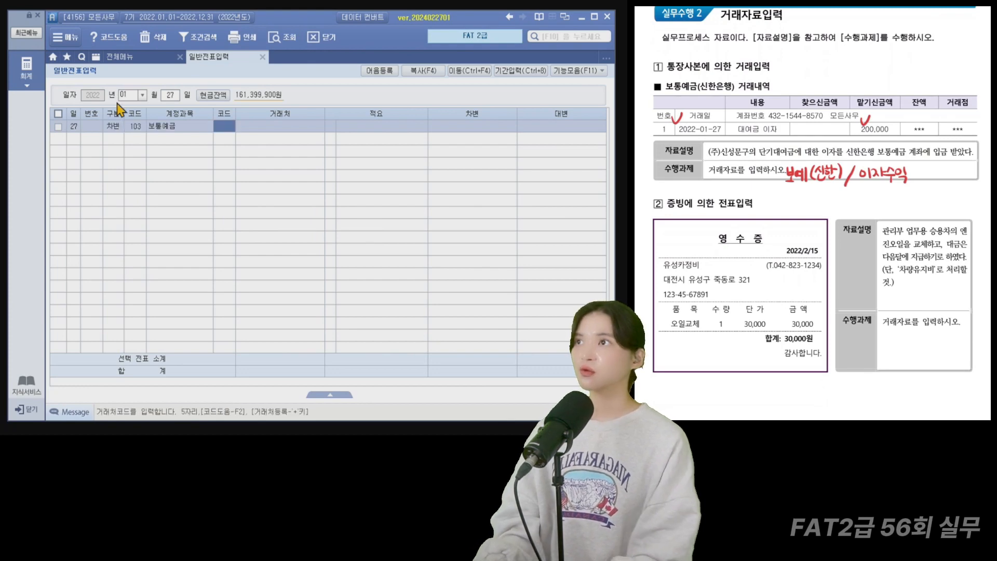
text(신한)
key(Return)
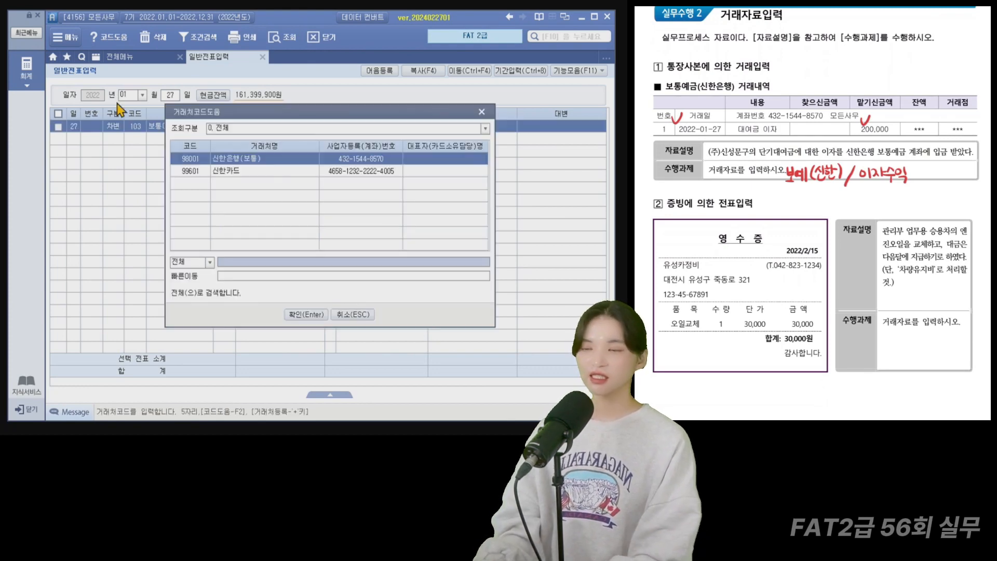
key(Down)
key(Up)
key(Return)
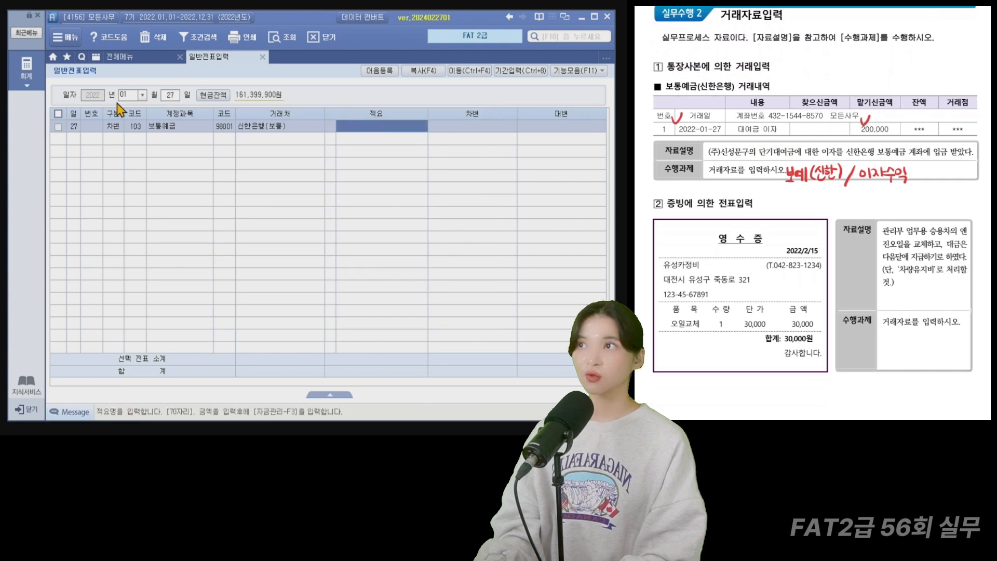
key(Return)
text(2000000)
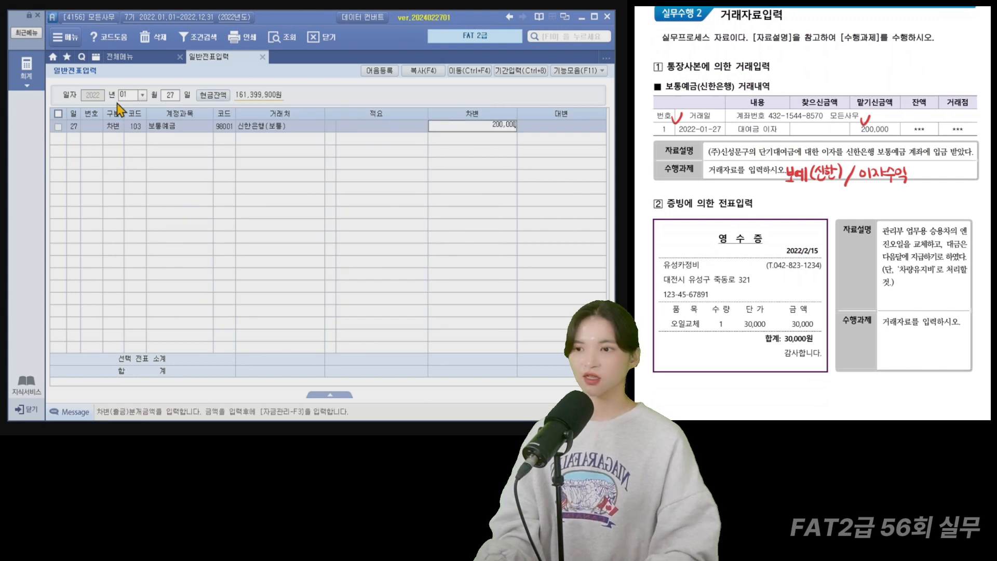
key(Return)
Enter the matching credit line for account 901 이자수익 with no vendor and amount 200,000.
text(4)
key(Return)
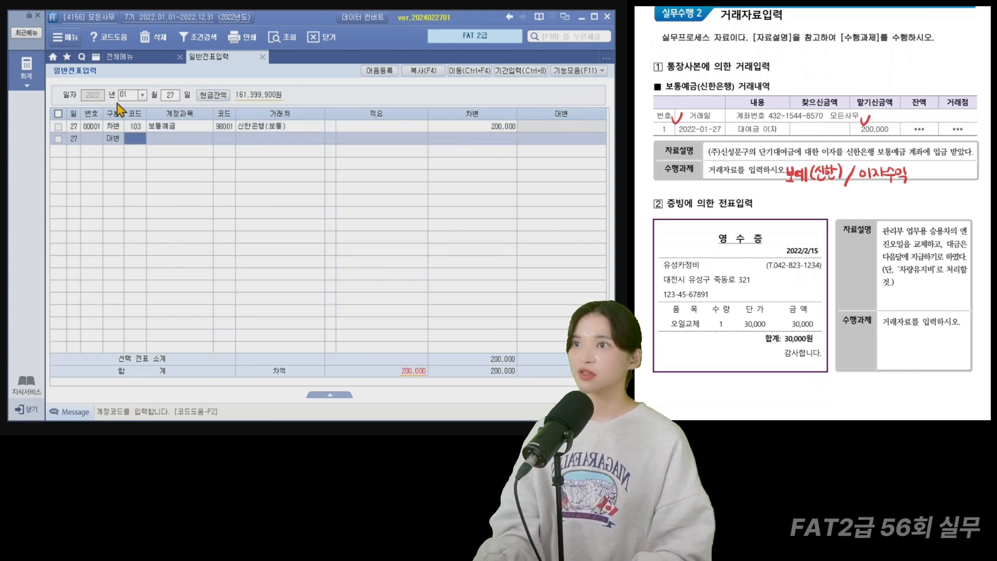
text(이자)
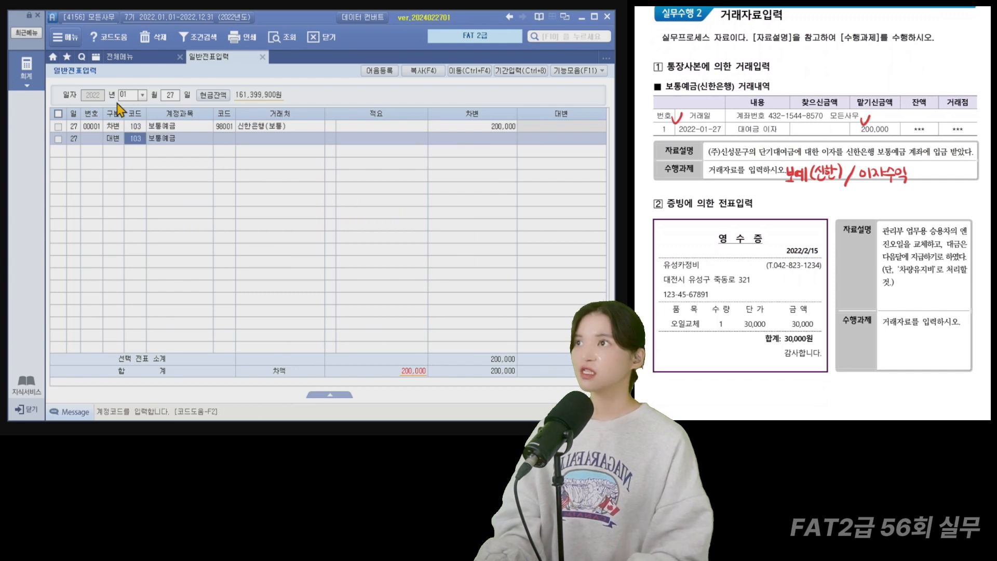
key(Return)
key(Down)
key(Return)
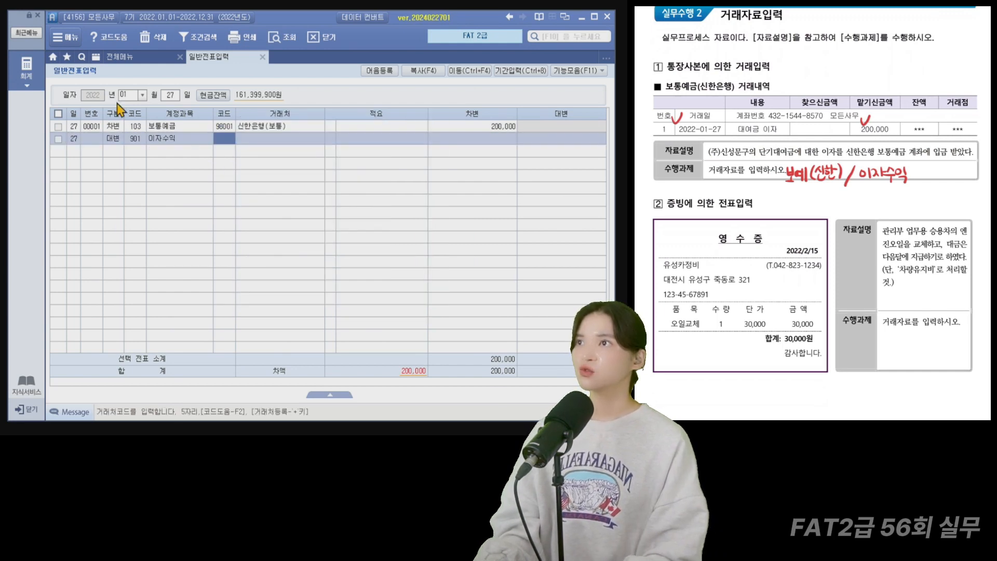
key(Return)
key(Return)
text(200000)
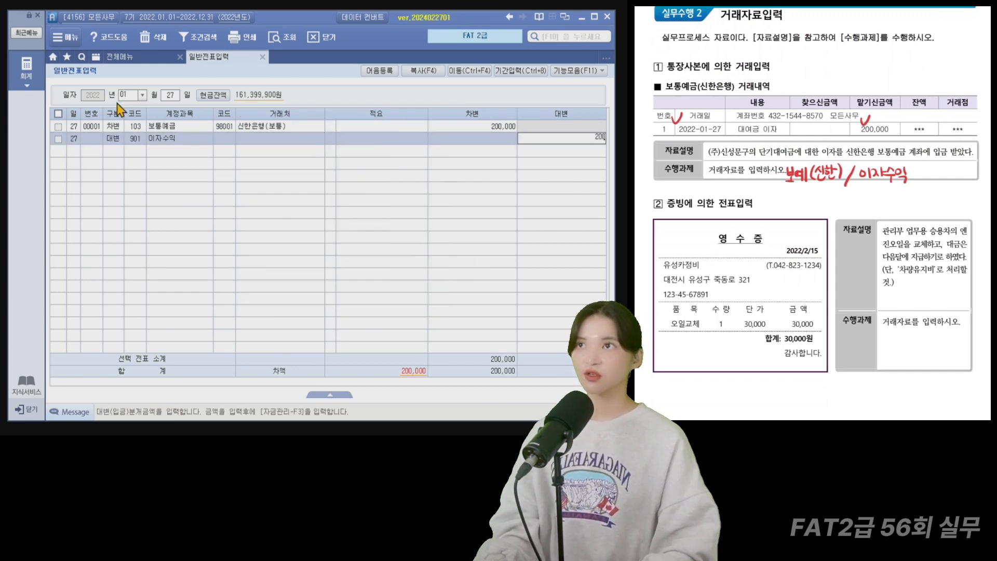
key(Return)
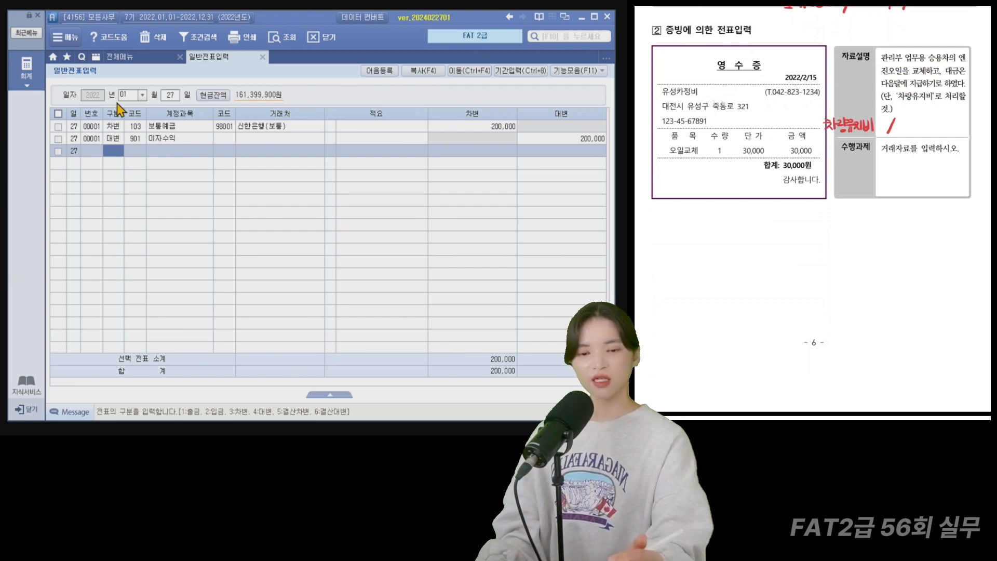
Underline the next-month payment note in the receipt question and handwrite 미지급금(유성) as the credit side.
drag(881, 89, 930, 89)
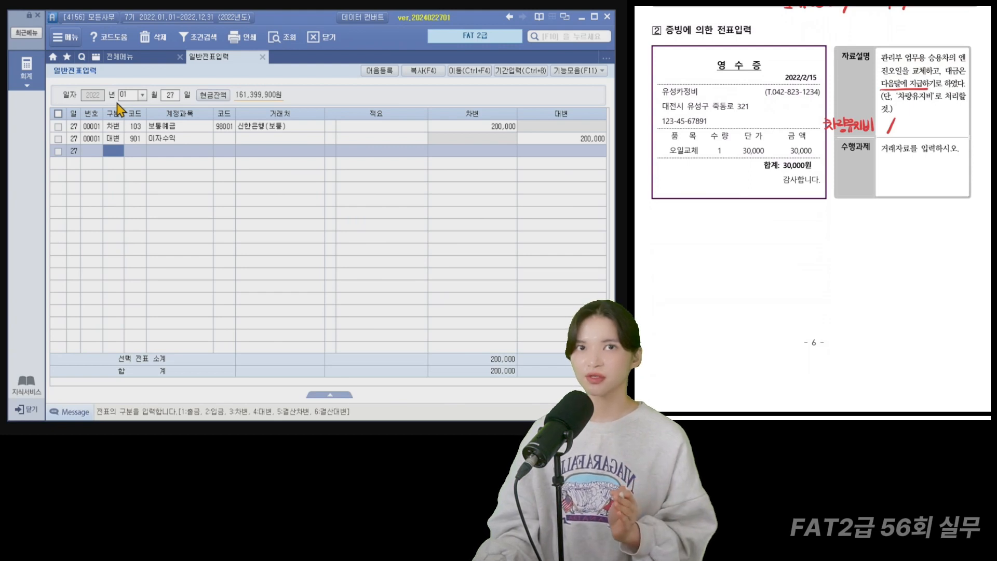
drag(901, 120, 919, 128)
drag(922, 117, 925, 131)
drag(930, 117, 938, 137)
drag(942, 117, 952, 136)
mouse_move(652, 86)
mouse_down()
mouse_move(656, 95)
mouse_move(665, 77)
mouse_up()
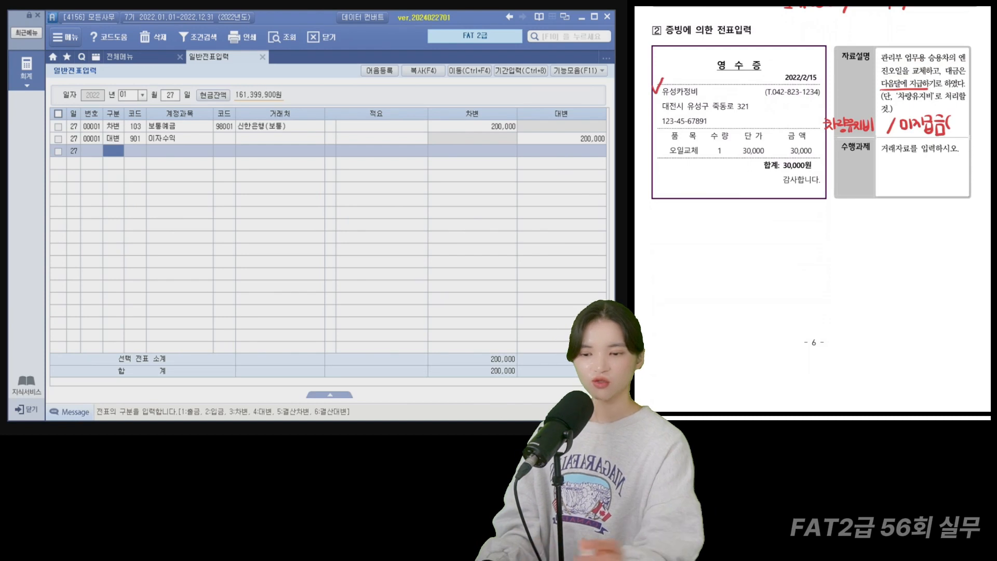
drag(950, 117, 949, 124)
drag(953, 117, 954, 129)
drag(961, 118, 958, 124)
drag(960, 119, 964, 123)
drag(966, 115, 966, 125)
drag(963, 126, 964, 126)
drag(969, 116, 969, 131)
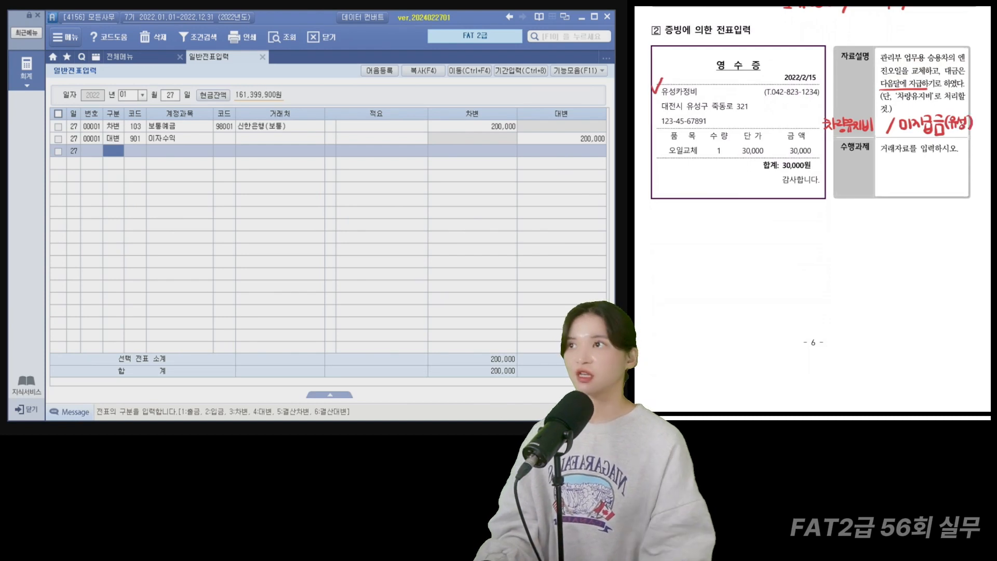
Set the voucher date to February 15.
click(130, 95)
text(2)
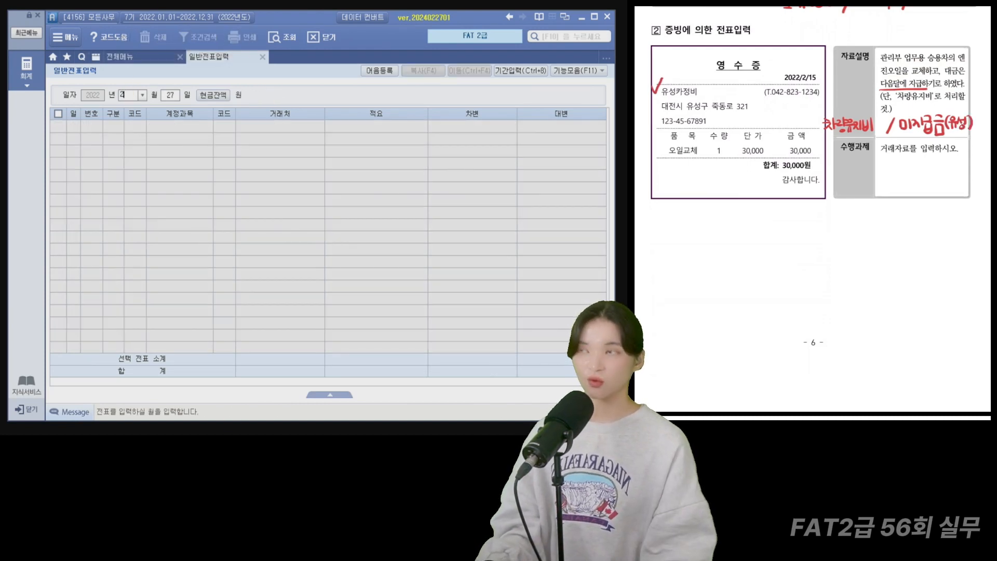
key(Return)
text(15)
key(Return)
Enter a debit line for account 822 차량유지비 with amount 30,000.
text(3찰)
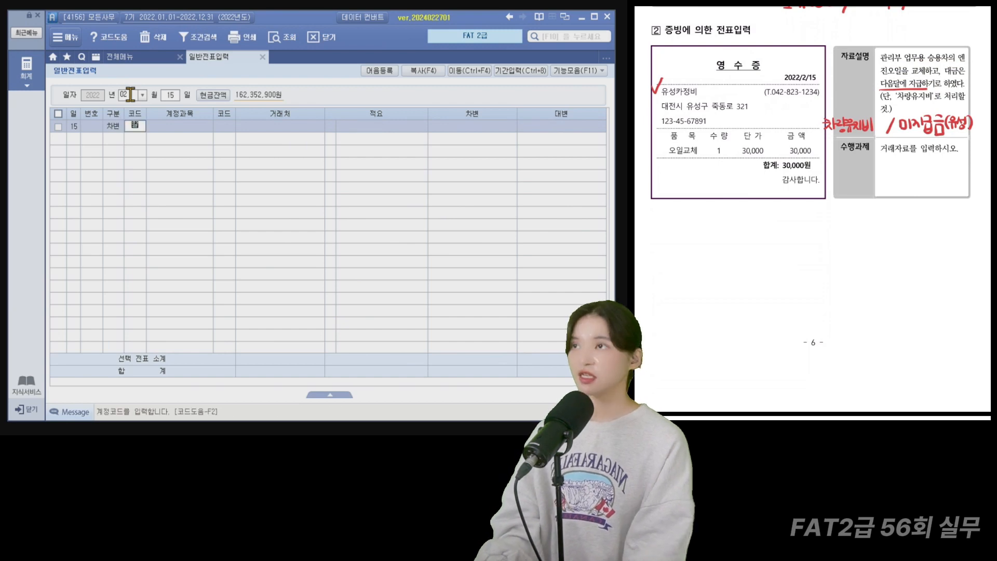
text(량)
key(Return)
click(236, 191)
drag(222, 172, 301, 220)
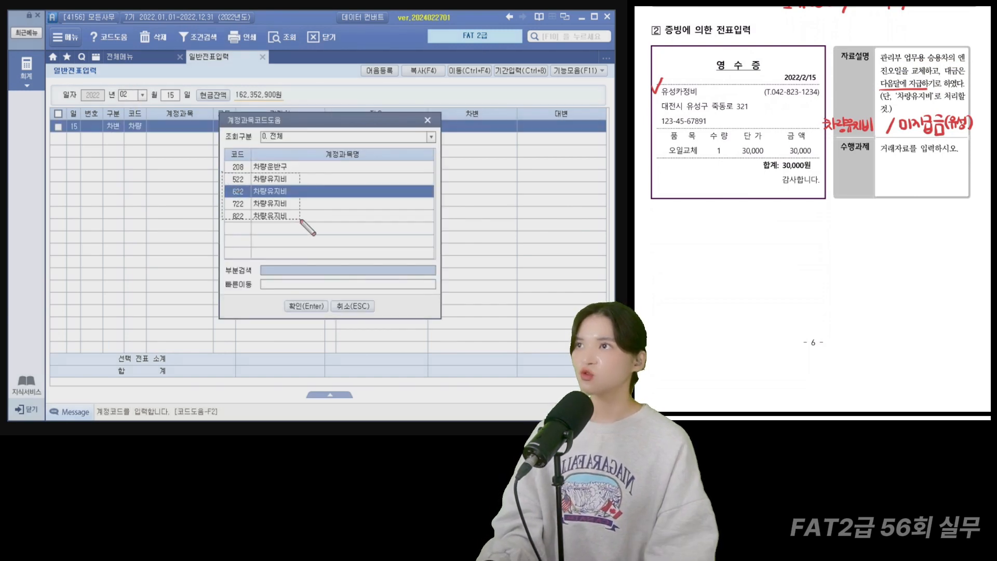
key(Escape)
click(271, 218)
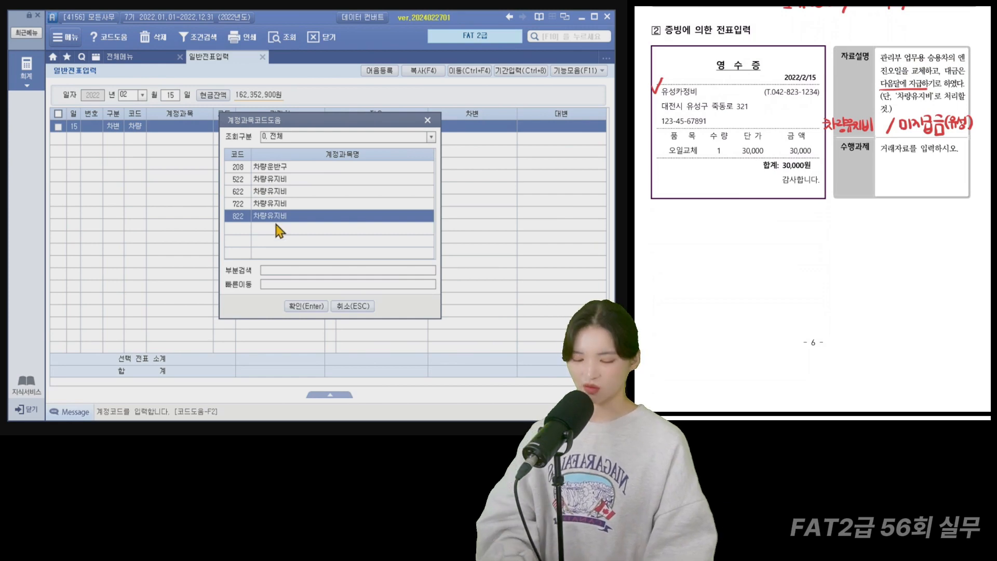
key(Return)
click(470, 127)
text(30,0)
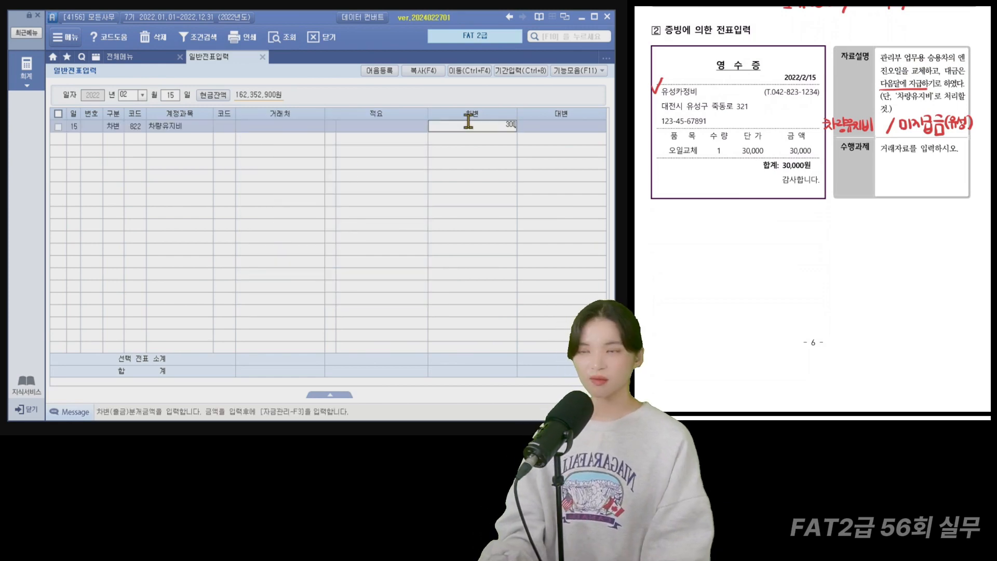
text(00)
key(Return)
Enter the matching credit line for account 253 미지급금 with vendor 유성카정비 and amount 30,000.
text(253)
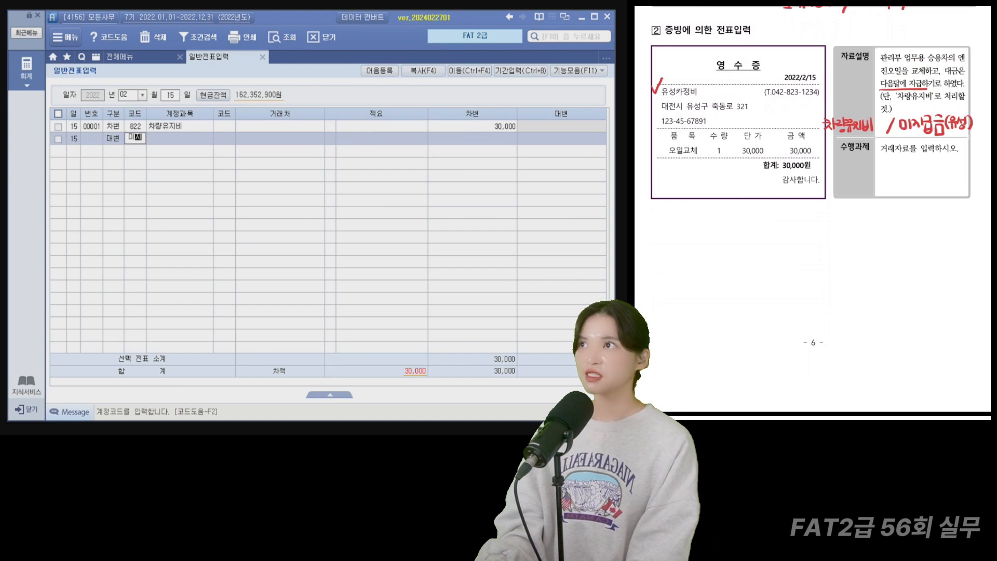
key(Return)
key(F2)
text(유성)
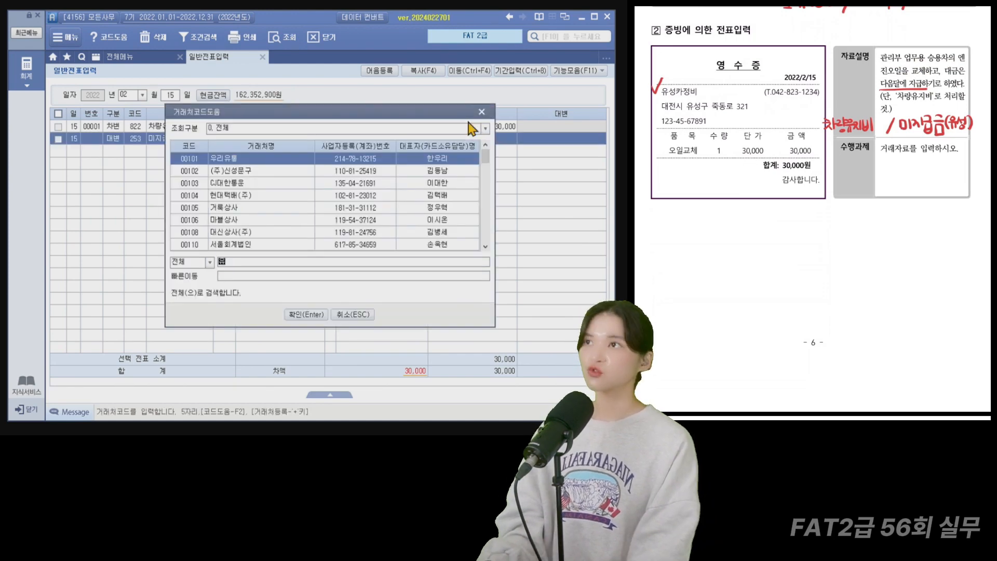
key(Return)
key(Return)
text(30000)
key(Return)
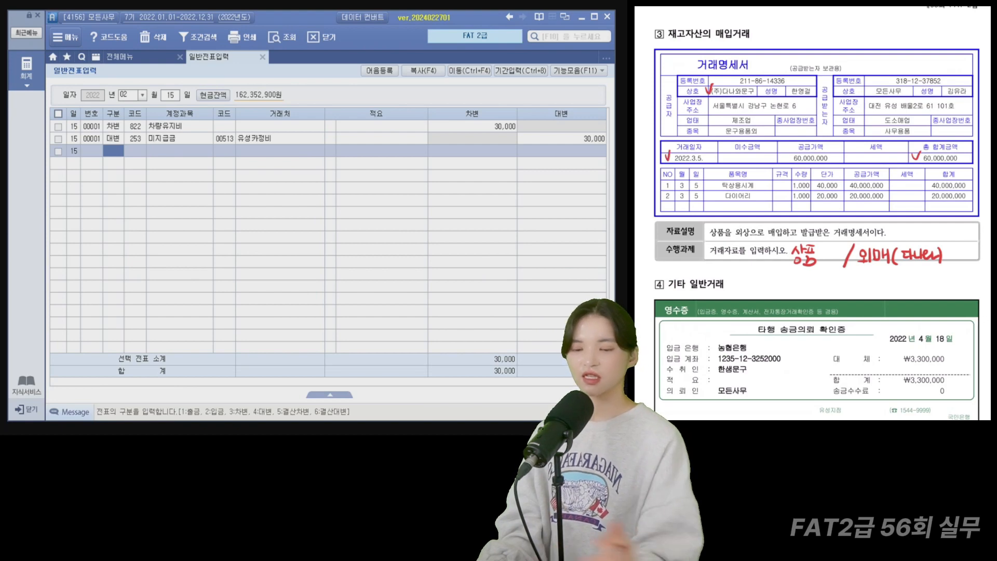
Set the voucher date to March 5 and enter a debit line for account 146 상품 with amount 60,000,000.
click(127, 95)
text(03)
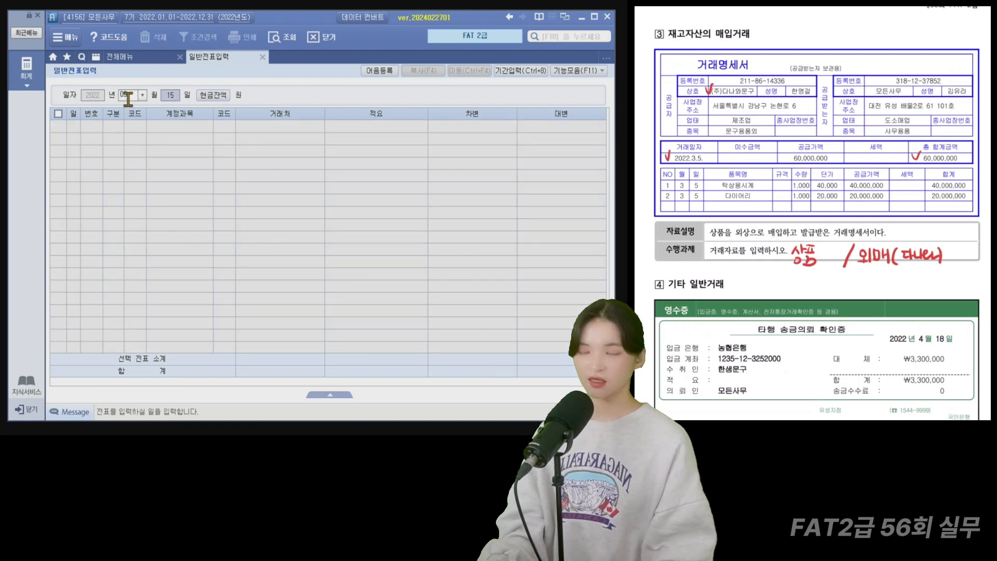
text(053상품)
key(Return)
key(Return)
key(Return)
key(Return)
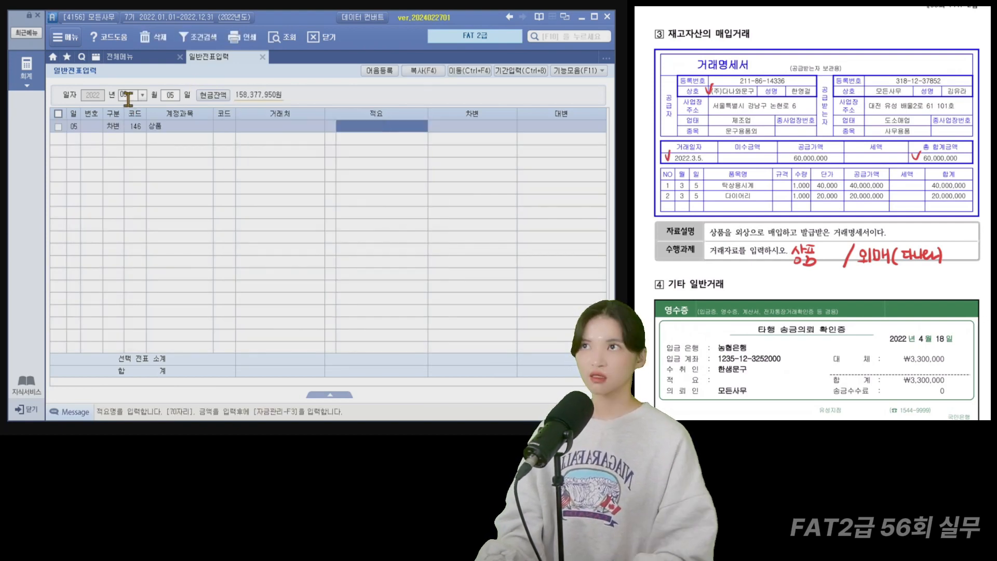
text(60000000)
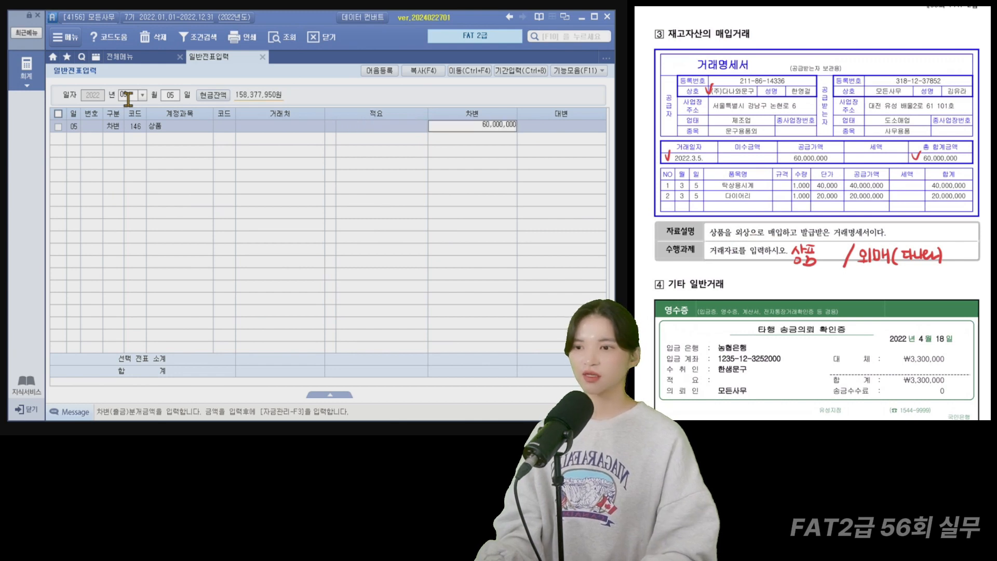
key(Return)
Start a credit line in the March 5 voucher with account 251 외상매입금.
text(4)
key(Return)
key(F2)
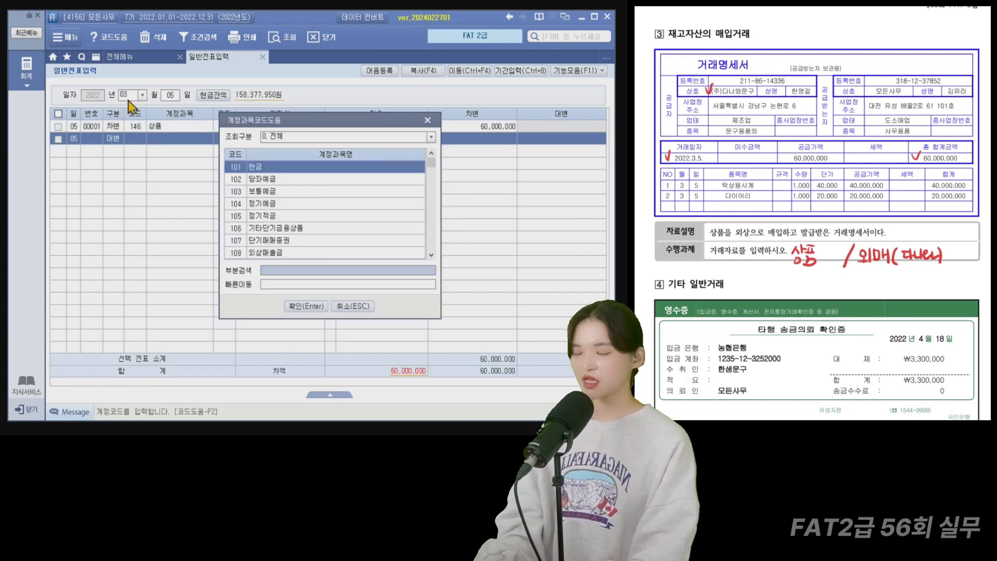
text(외상)
key(Return)
key(Down)
key(Return)
key(Return)
key(Left)
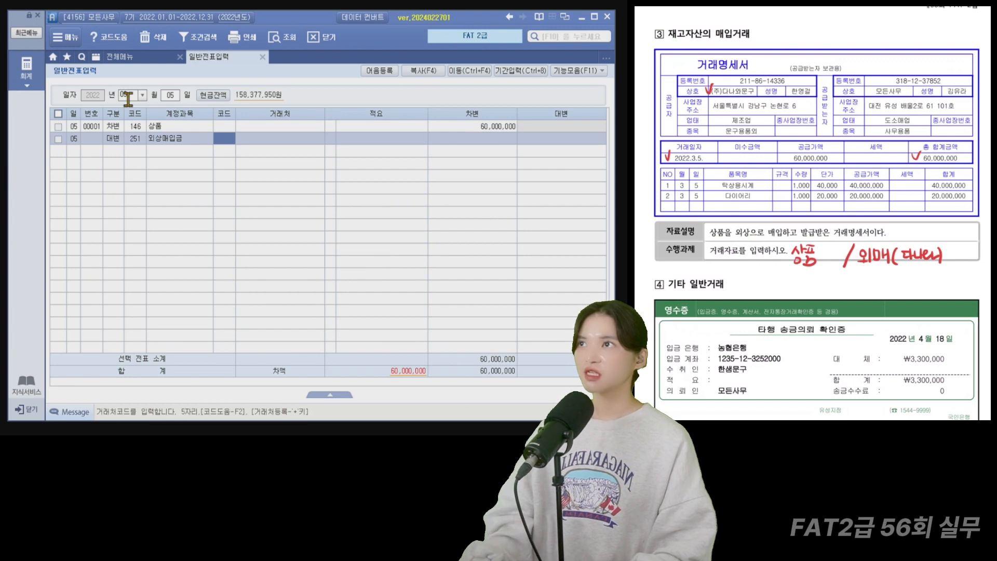
Complete the 외상매입금 credit line with vendor (주)다나와문구 and amount 60,000,000.
text(다나)
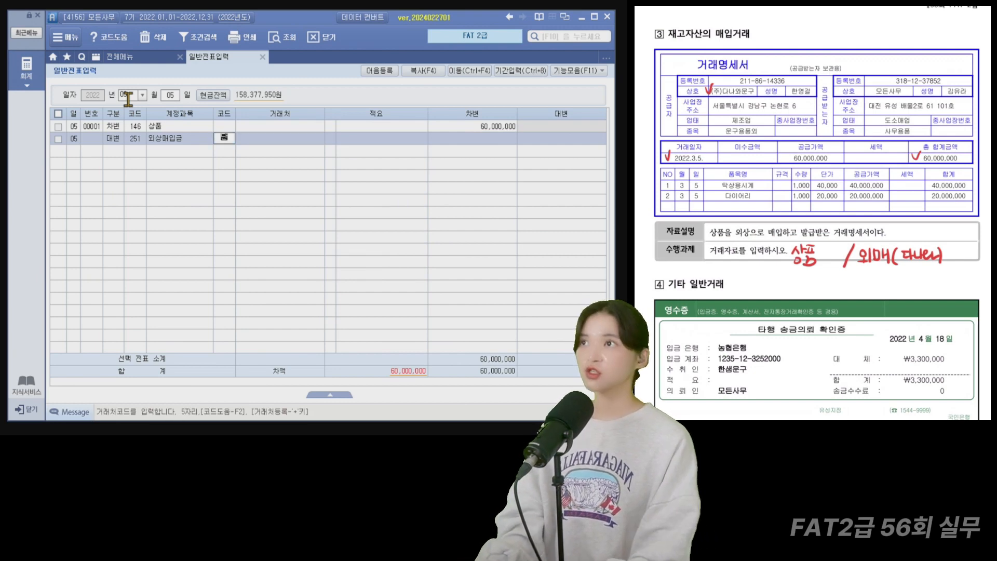
key(Return)
key(Return)
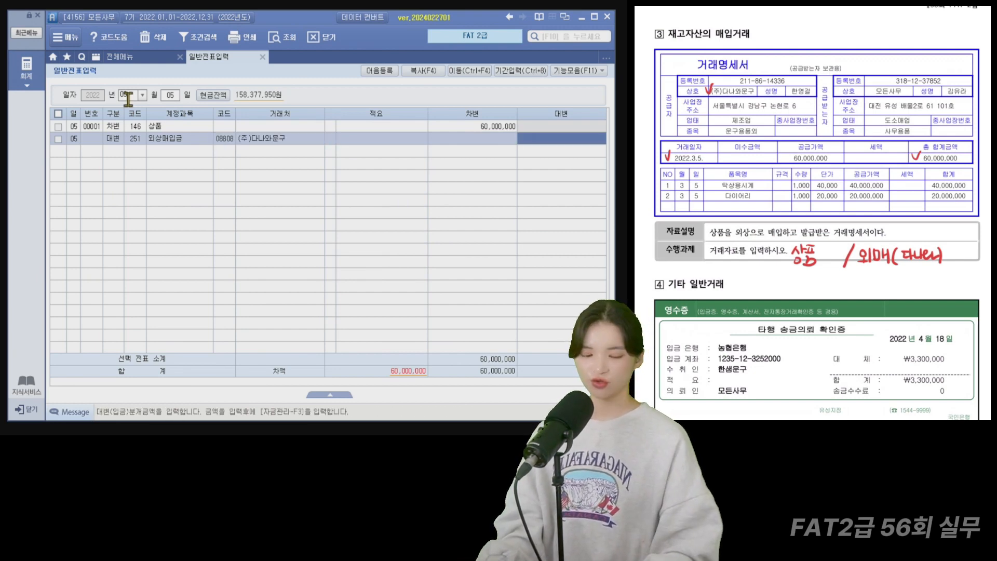
key(Return)
key(Return)
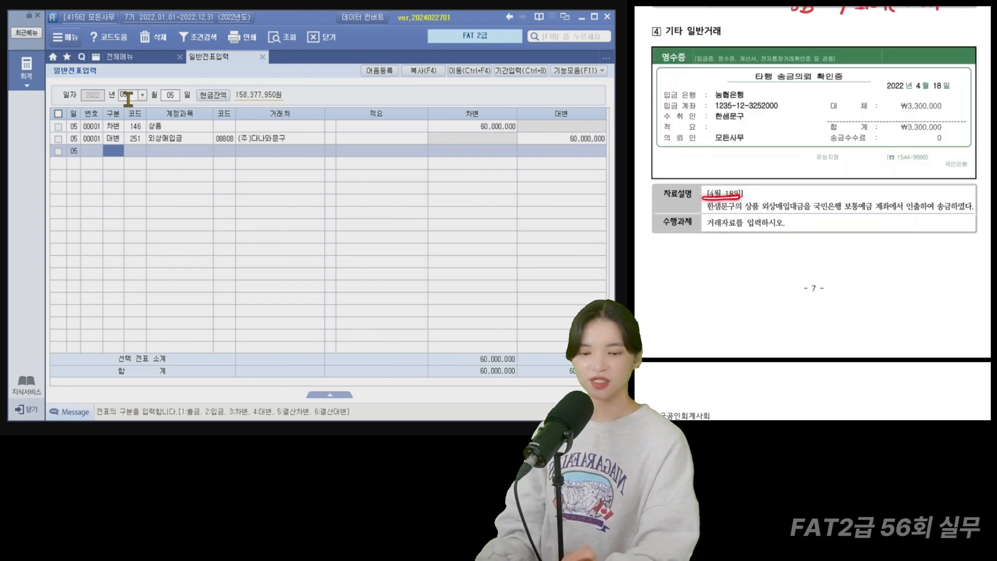
Set the voucher date to April 18.
click(135, 95)
text(04)
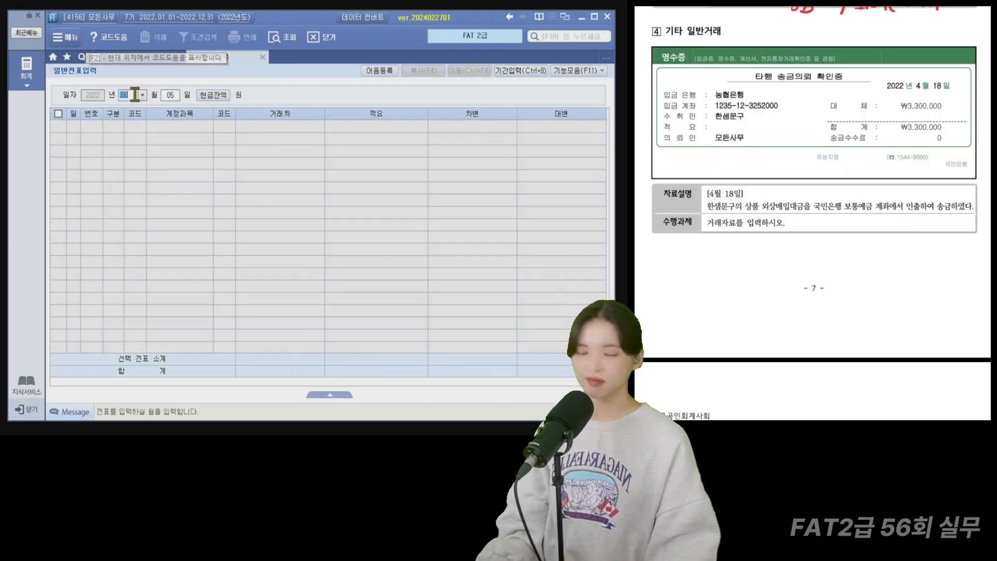
key(Return)
text(18)
key(Return)
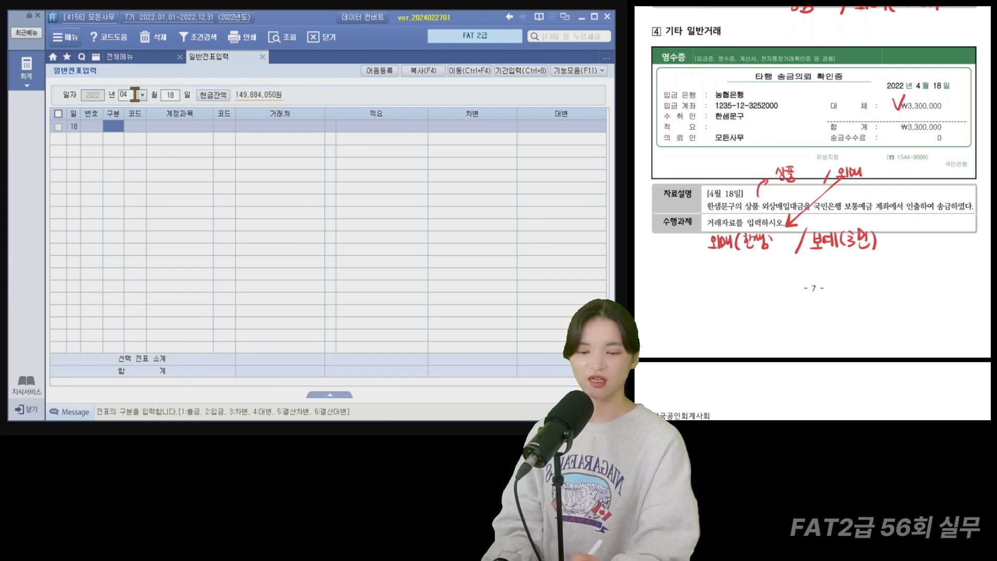
Enter a debit line in the April 18 voucher for account 251 외상매입금 with vendor 한샘문구 and amount 3,300,000.
text(3)
key(Return)
text(외상)
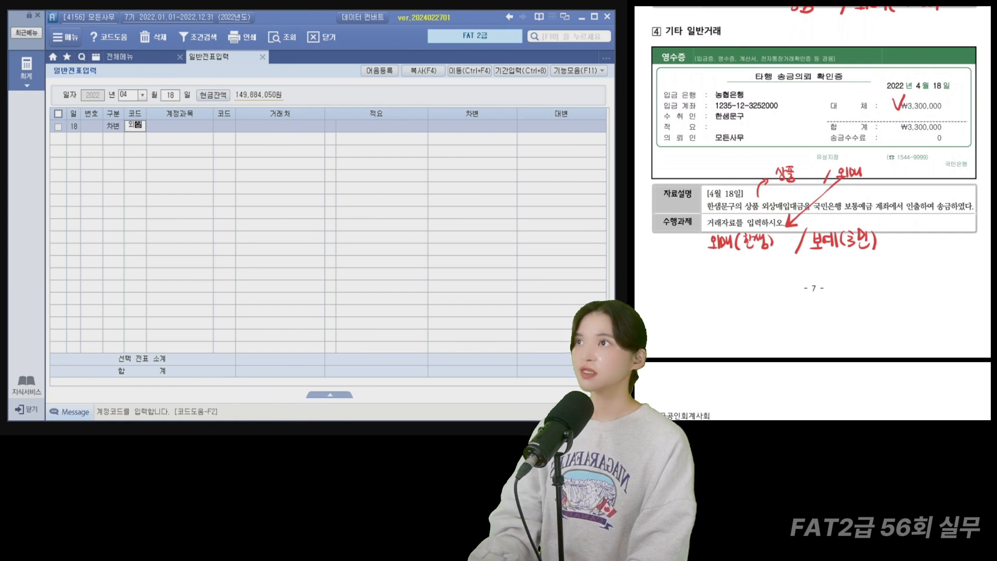
key(Return)
key(Down)
key(Return)
text(한샘)
key(Return)
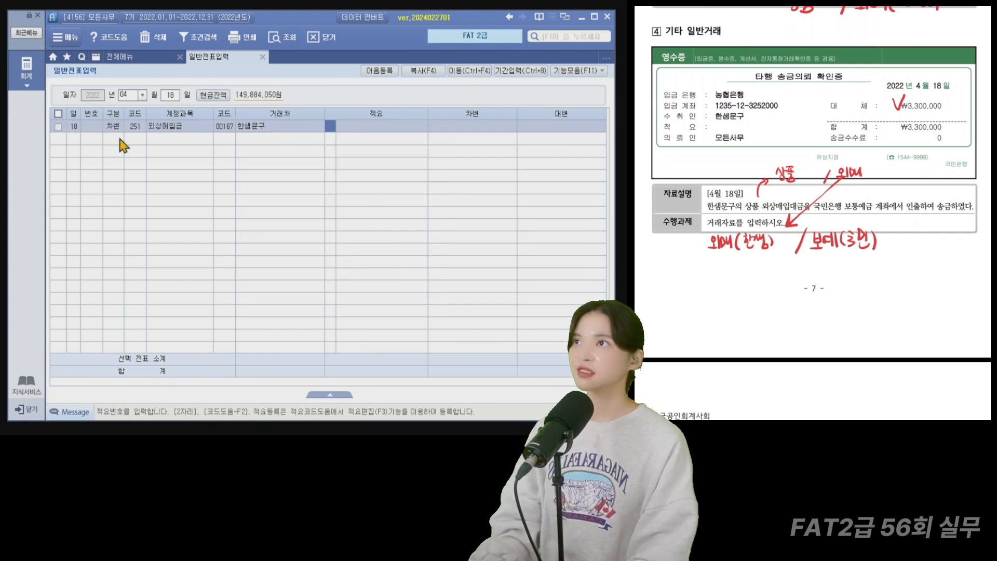
key(Return)
text(3300000)
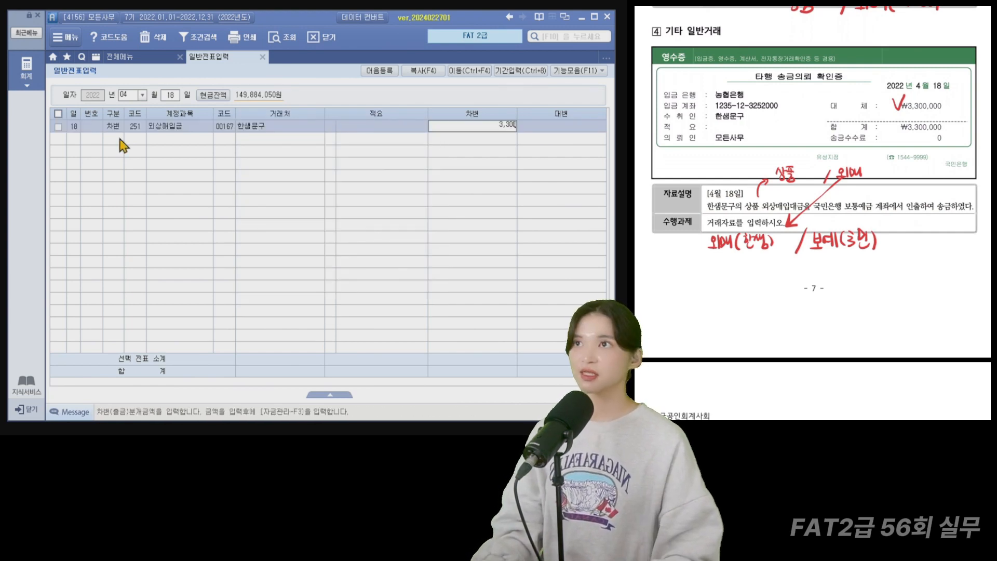
key(Return)
Enter a credit line in the April 18 voucher for account 103 보통예금 with 국민은행(보통) and amount 3,300,000.
text(4)
key(Return)
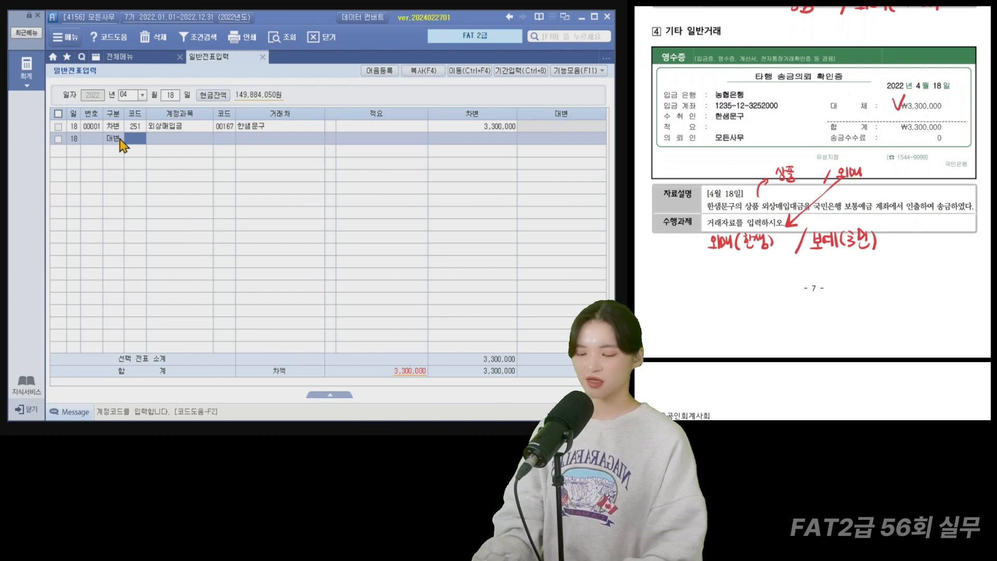
text(103)
key(Return)
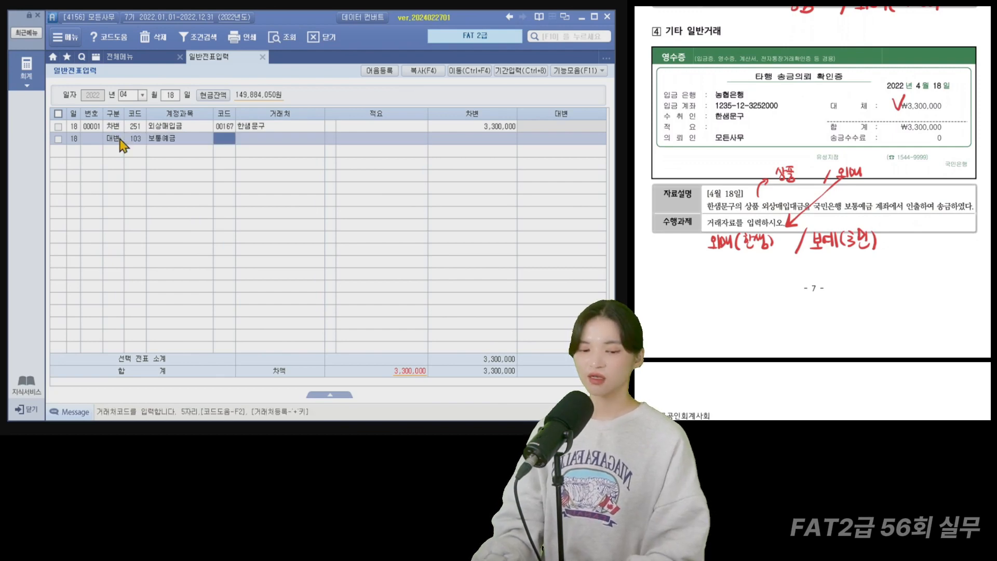
text(국민)
key(Return)
key(Down)
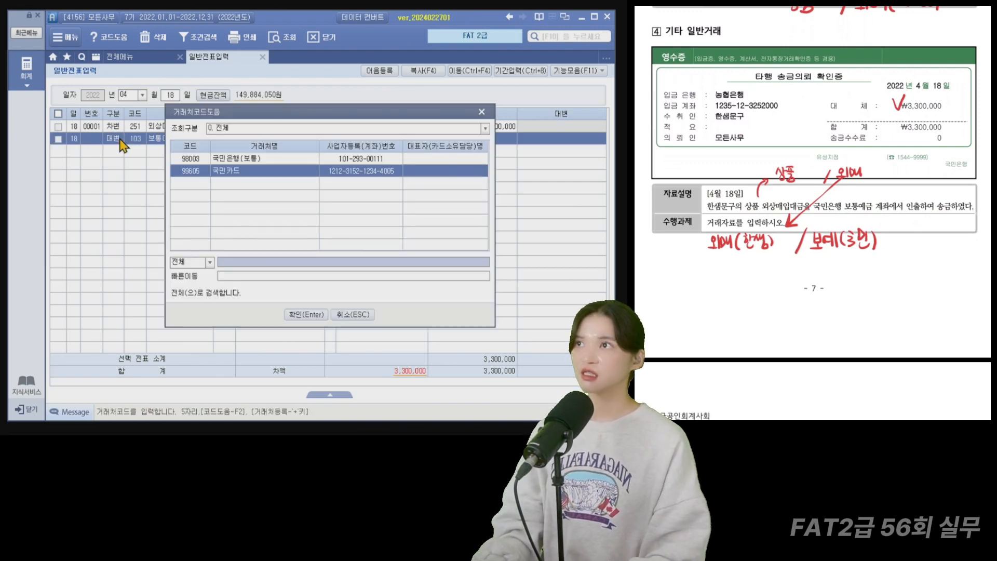
key(Up)
key(Return)
key(Return)
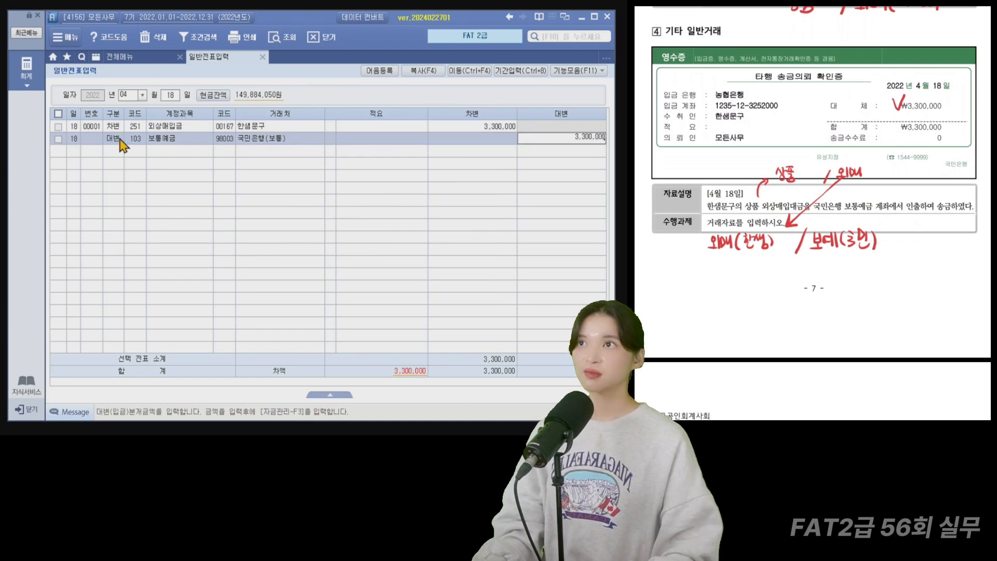
key(Return)
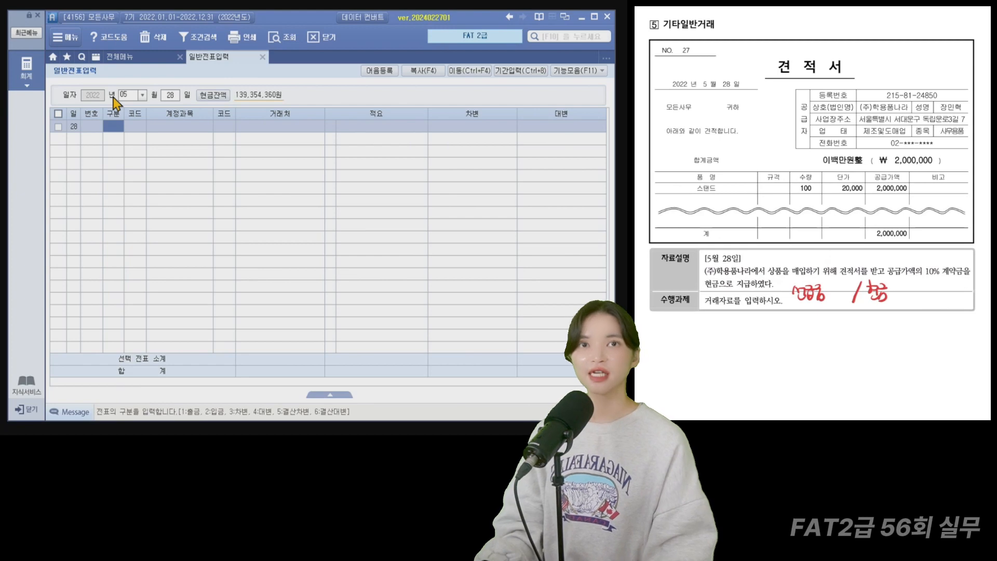
Enter a debit line in the May 28 voucher for account 131 선급금 with vendor (주)학용품나라 and amount 200,000.
text(3)
key(Return)
text(선급)
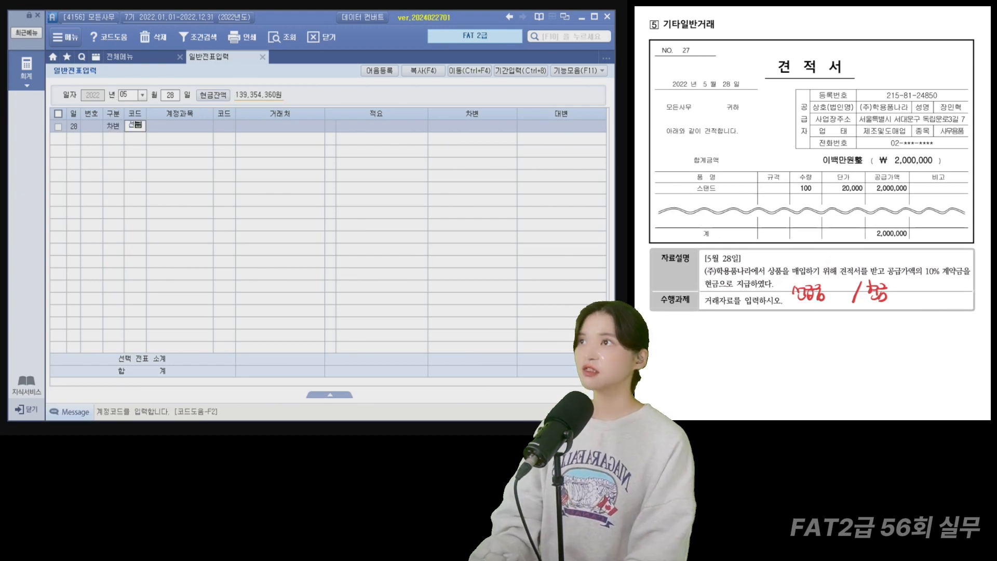
key(Return)
key(Return)
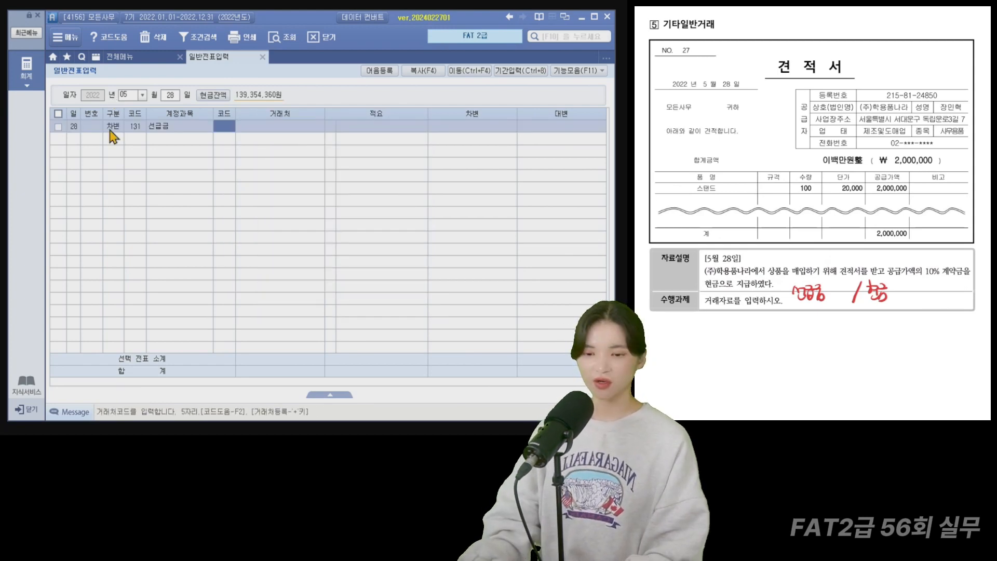
text(00250)
key(Return)
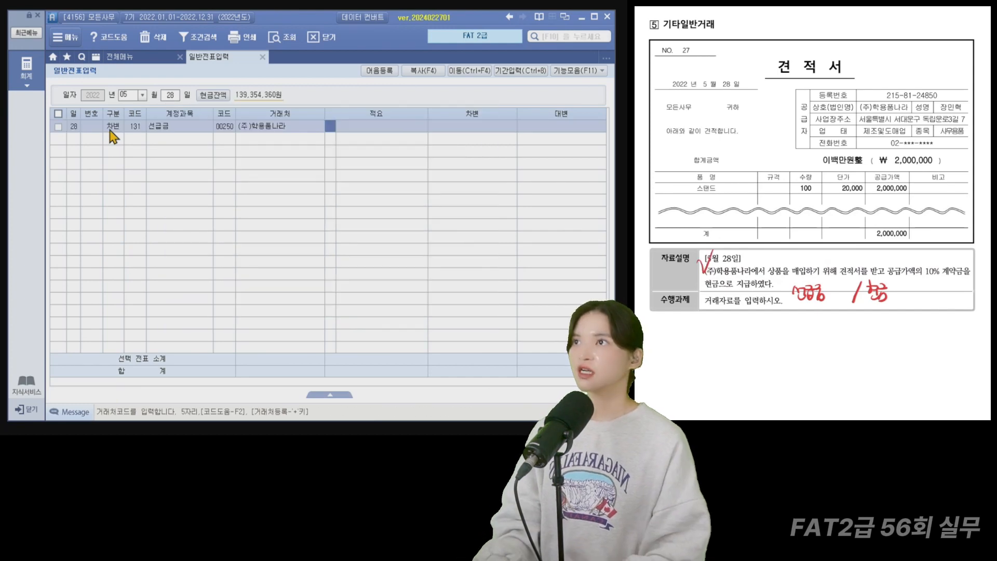
key(Return)
key(Return)
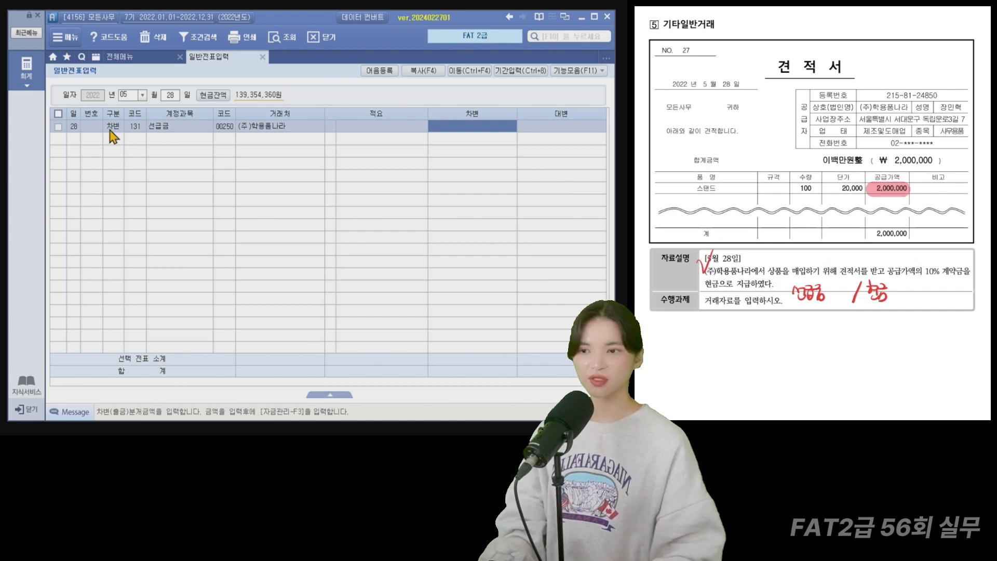
text(2000000)
key(Return)
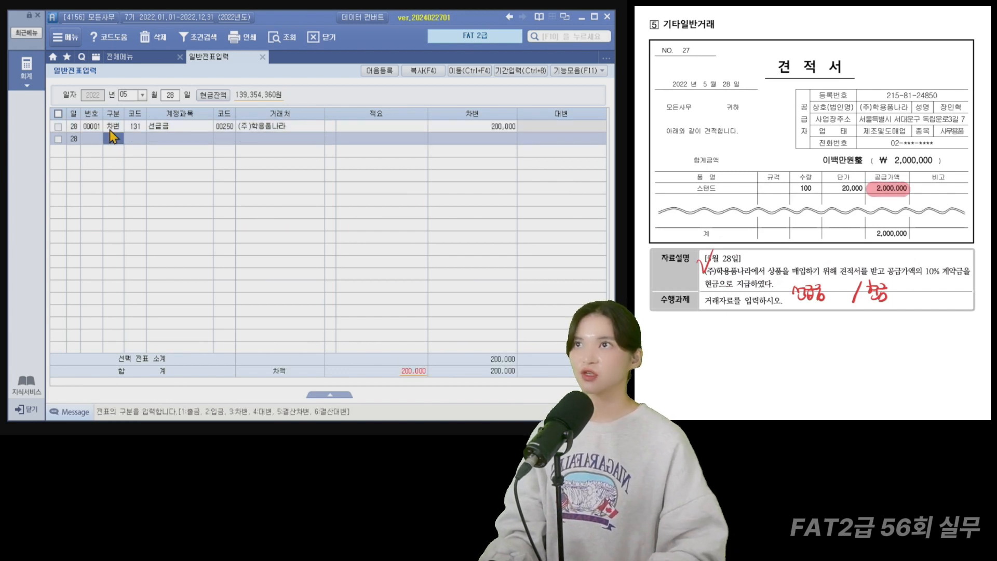
Enter a credit line in the May 28 voucher for account 101 현금 with amount 200,000.
text(현금)
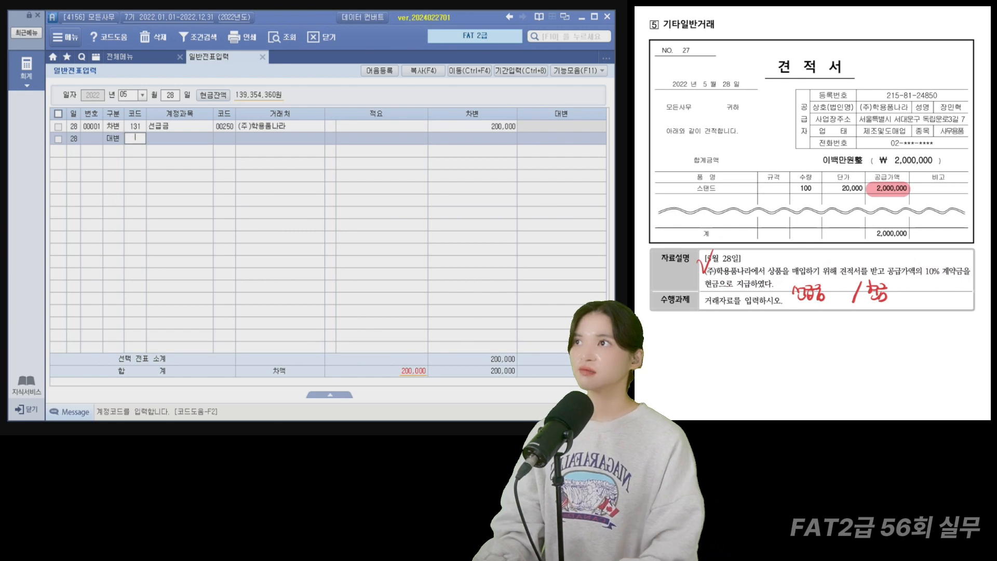
key(Return)
key(Return)
key(Return)
key(Return)
key(Return)
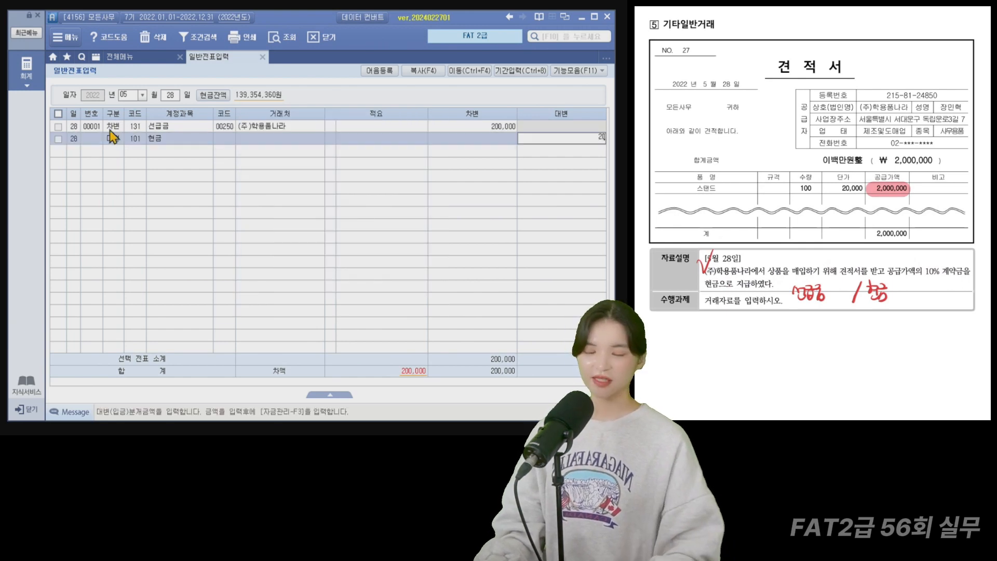
key(Return)
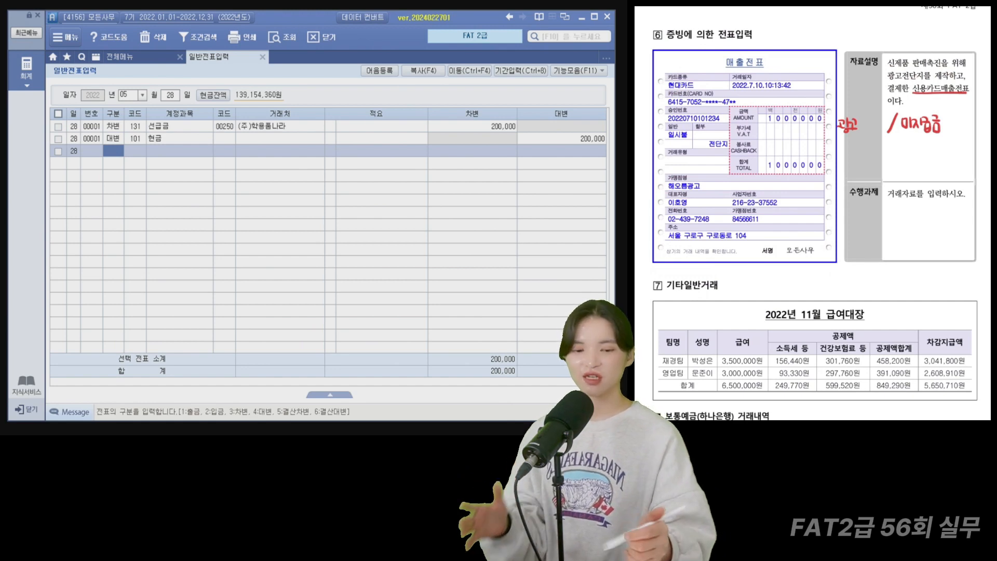
Handwrite (현대) beneath 미지급금 in the journal entry noted beside the credit card slip.
drag(901, 135, 900, 149)
drag(906, 135, 909, 140)
drag(906, 140, 908, 146)
drag(910, 141, 914, 141)
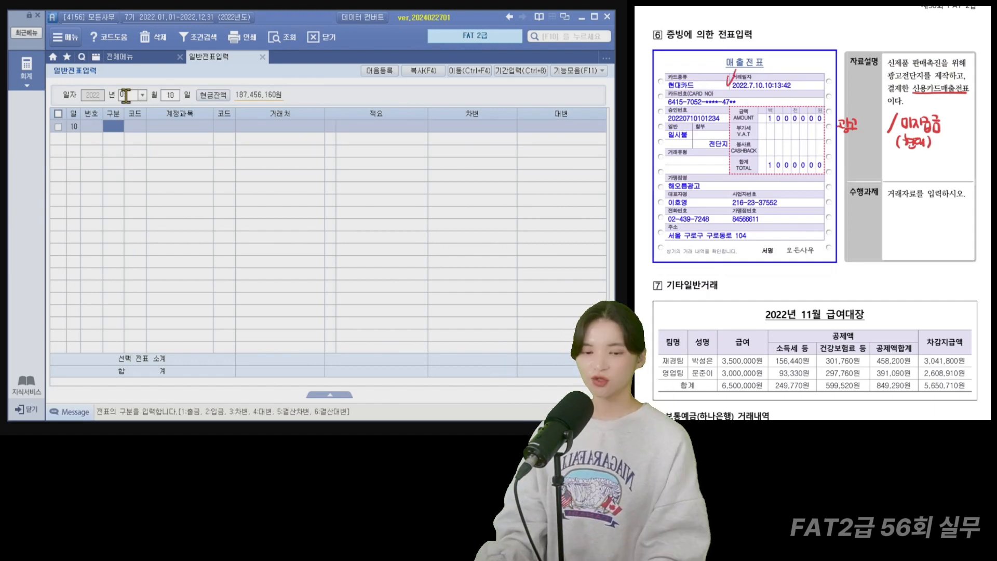
Enter a debit line in the July 10 voucher for account 833 광고선전비 with amount 1,000,000.
text(3광)
text(고)
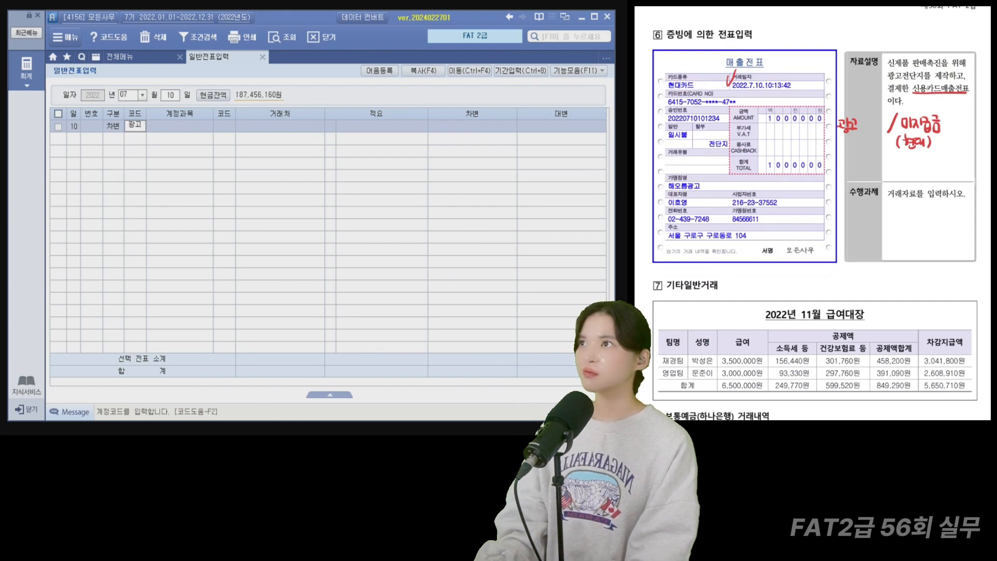
key(Return)
key(Return)
key(Return)
key(Return)
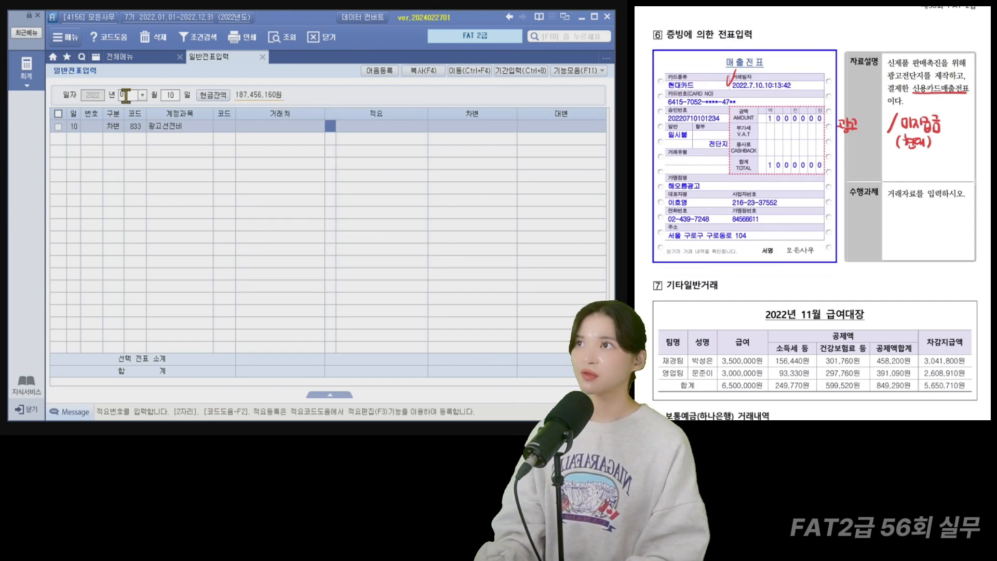
text(1000000)
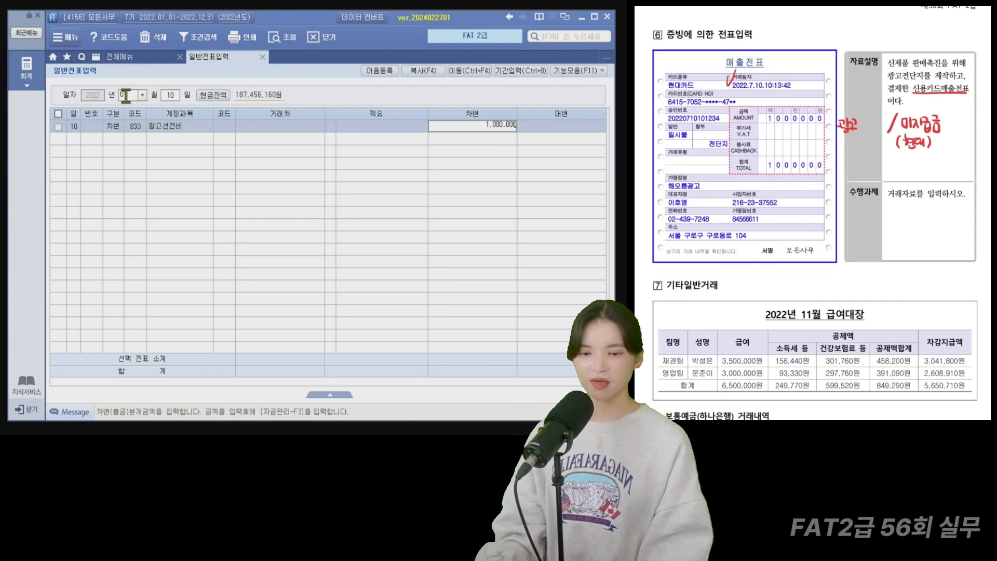
key(Return)
Enter a credit line in the July 10 voucher for account 253 미지급금 with vendor 현대카드 and amount 1,000,000.
text(4)
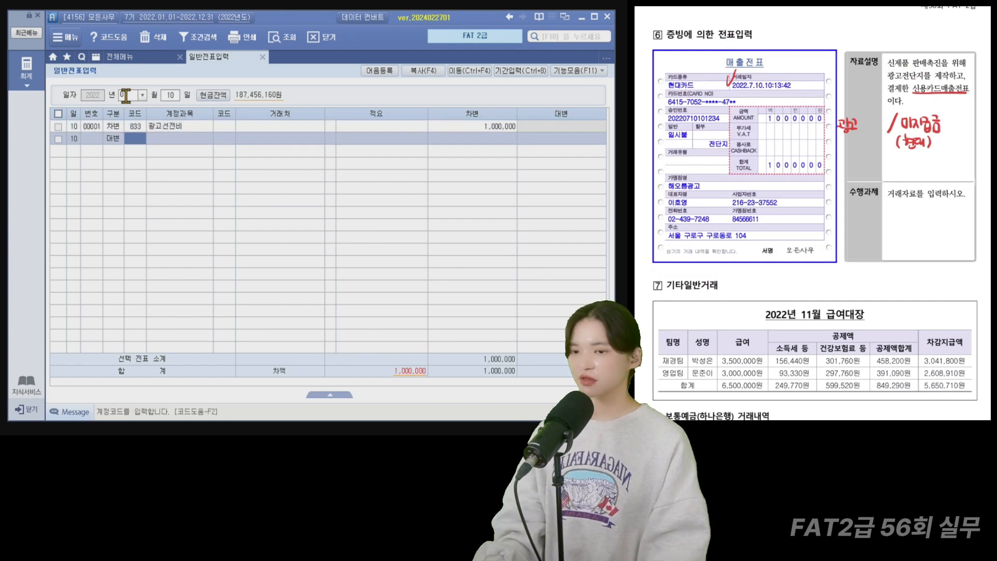
text(미지)
key(Return)
key(Down)
key(Return)
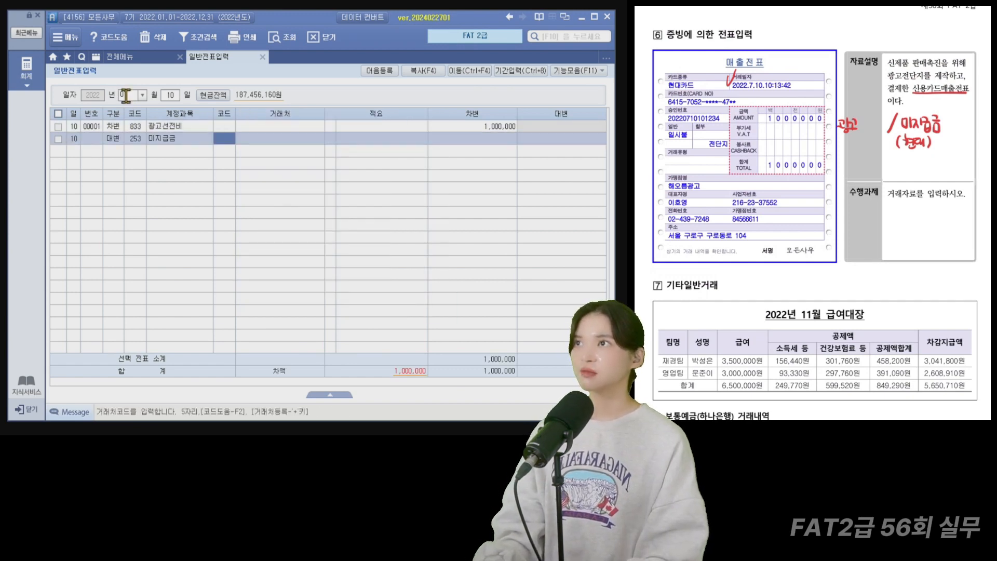
text(2)
text(현대)
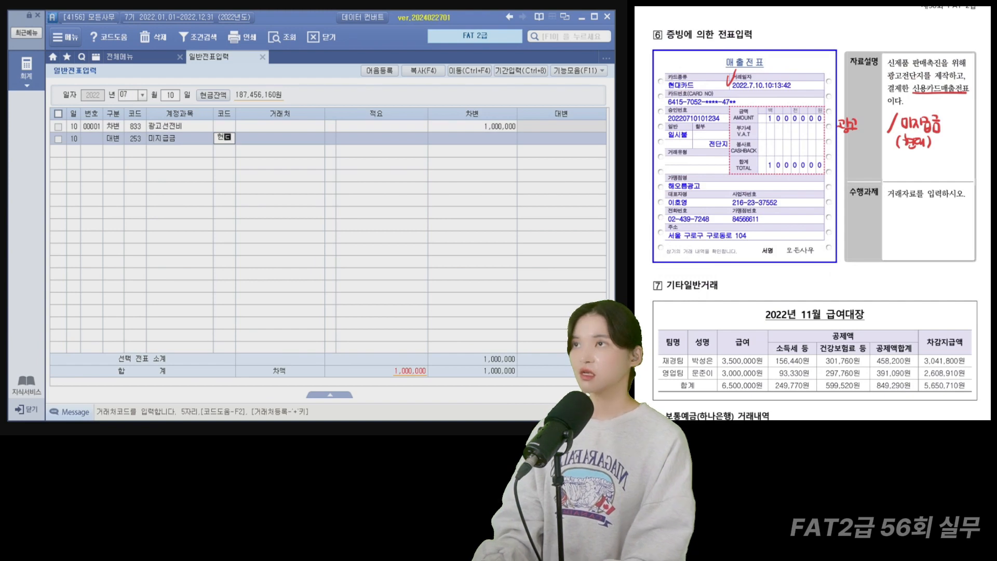
key(Return)
key(Down)
key(Return)
key(Return)
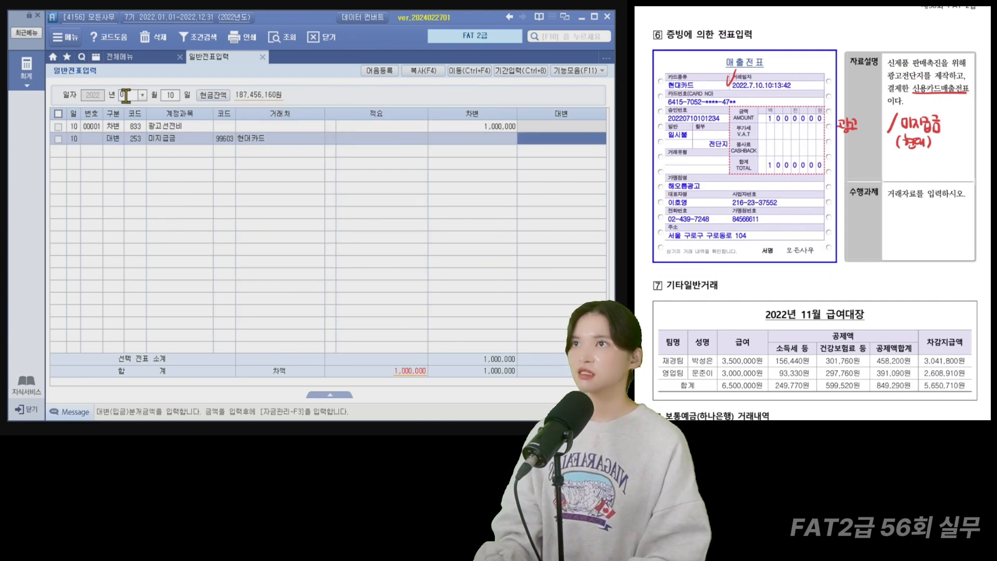
text(1000000)
key(Return)
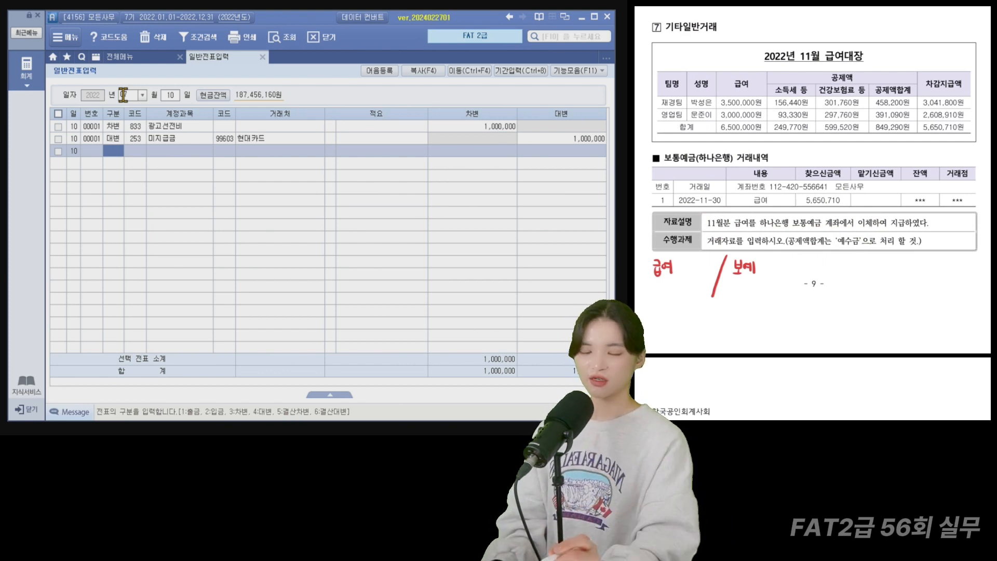
Highlight the salary total, deduction total and net pay total in the November payroll table on the exam sheet.
drag(722, 127, 755, 125)
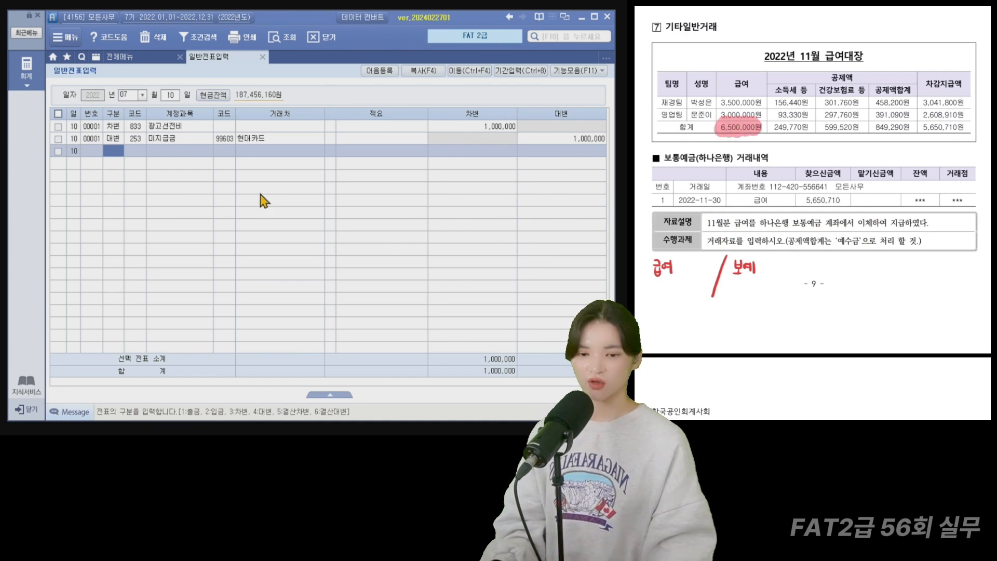
drag(869, 127, 910, 126)
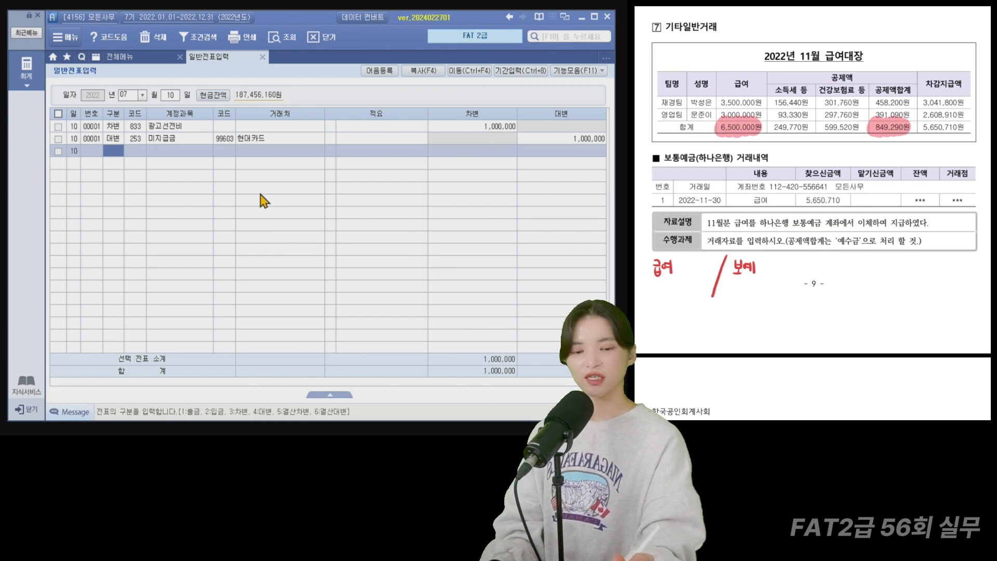
drag(915, 128, 966, 127)
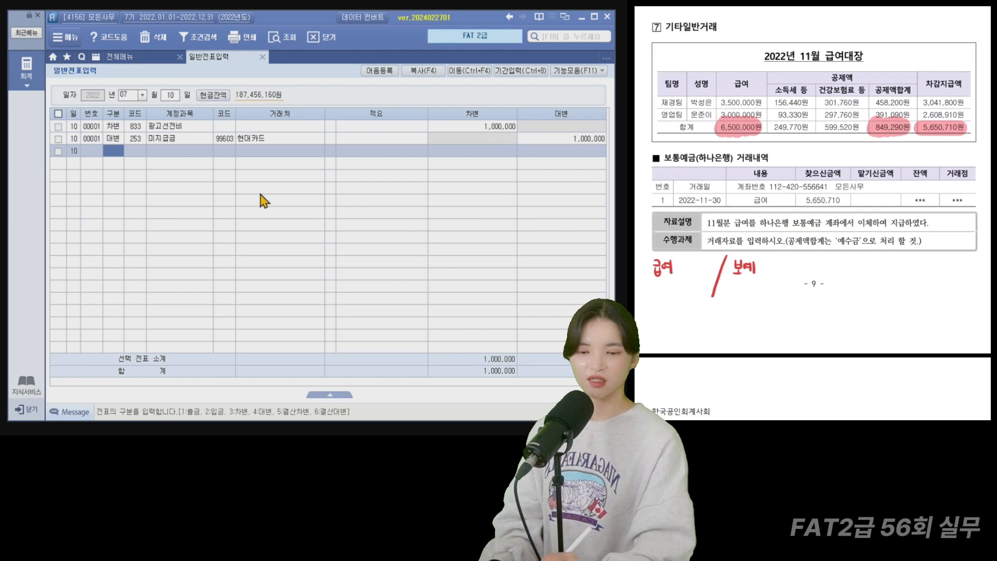
Handwrite the 급여 amount and 예수금 849,290 in the payroll journal note, with an arrow from the net pay total to 보예.
drag(684, 288, 696, 285)
drag(731, 287, 737, 295)
drag(741, 284, 743, 289)
mouse_move(743, 292)
mouse_down()
mouse_move(752, 290)
mouse_move(748, 298)
mouse_up()
drag(751, 284, 761, 289)
mouse_move(751, 292)
mouse_down()
mouse_move(752, 300)
mouse_move(764, 287)
mouse_move(772, 296)
mouse_up()
drag(774, 283, 781, 294)
drag(790, 279, 788, 295)
drag(794, 288, 805, 289)
drag(811, 279, 809, 295)
drag(818, 279, 822, 283)
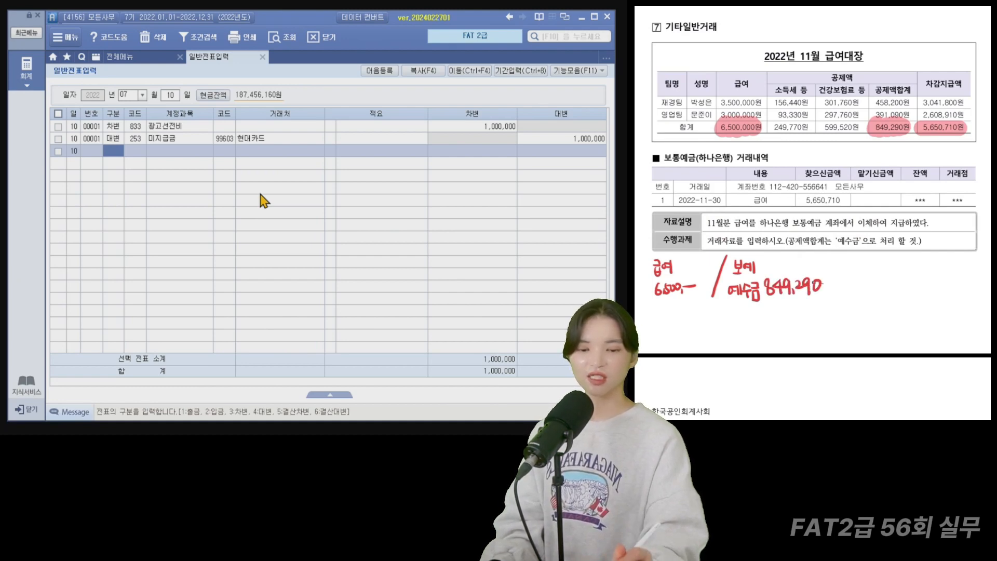
drag(924, 139, 801, 263)
drag(803, 254, 810, 263)
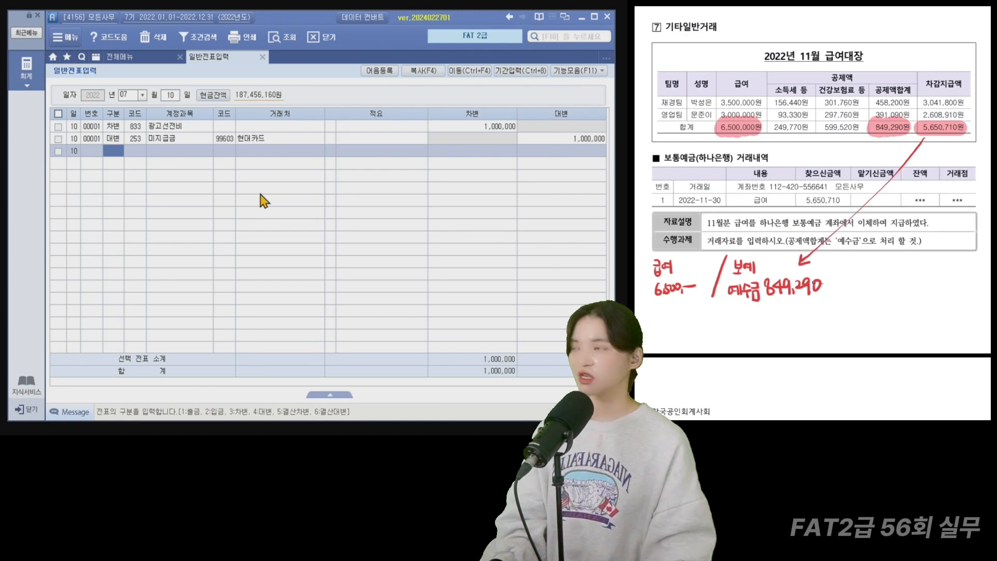
Set the voucher date to November 30.
click(127, 95)
text(1130)
key(Return)
Enter a debit line in the November 30 voucher for account 801 급여 with amount 6,500,000.
text(3)
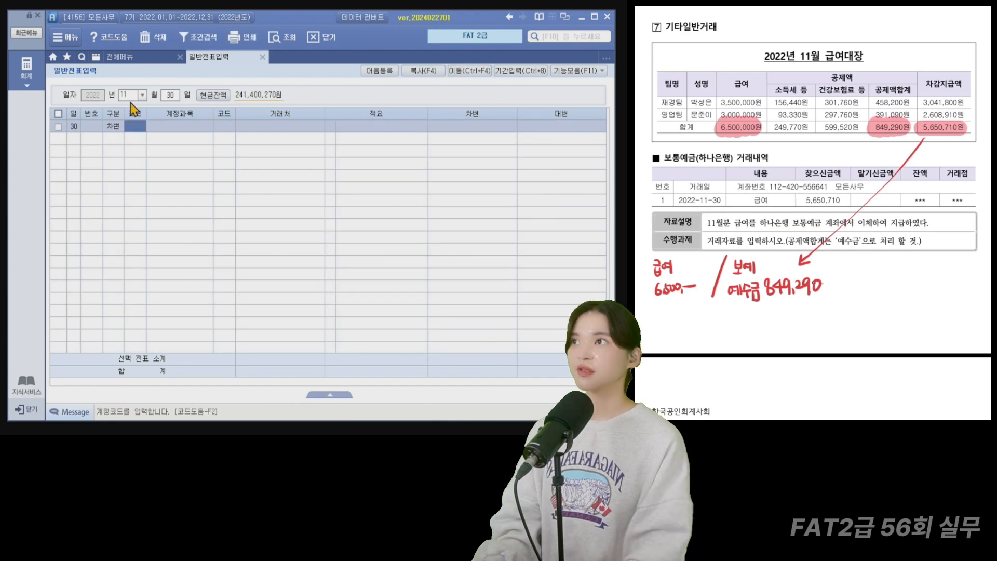
text(급여)
key(Return)
key(Down)
key(Down)
key(Down)
key(Down)
key(Down)
key(Down)
key(Down)
key(Down)
key(Down)
key(Down)
key(Down)
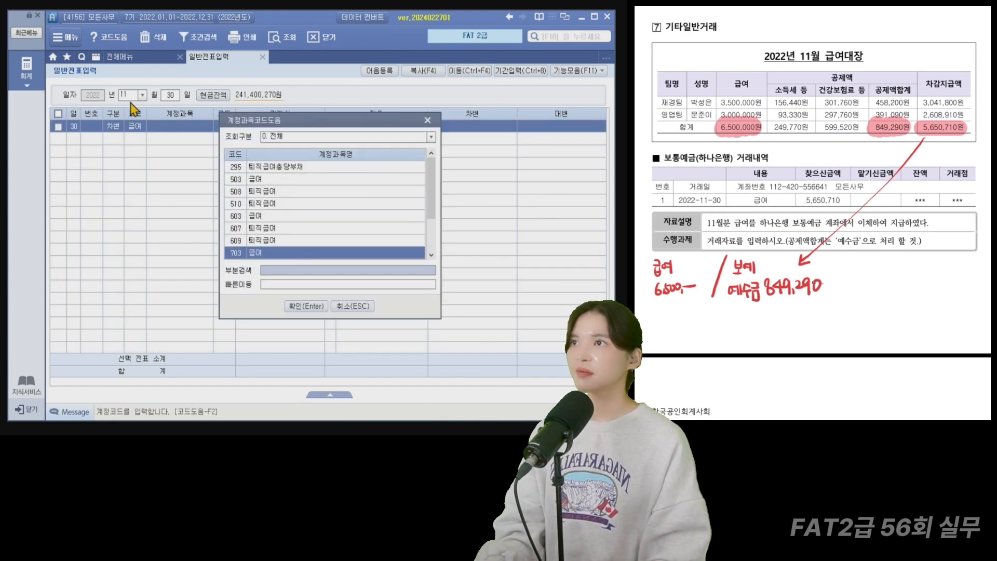
key(Up)
key(Return)
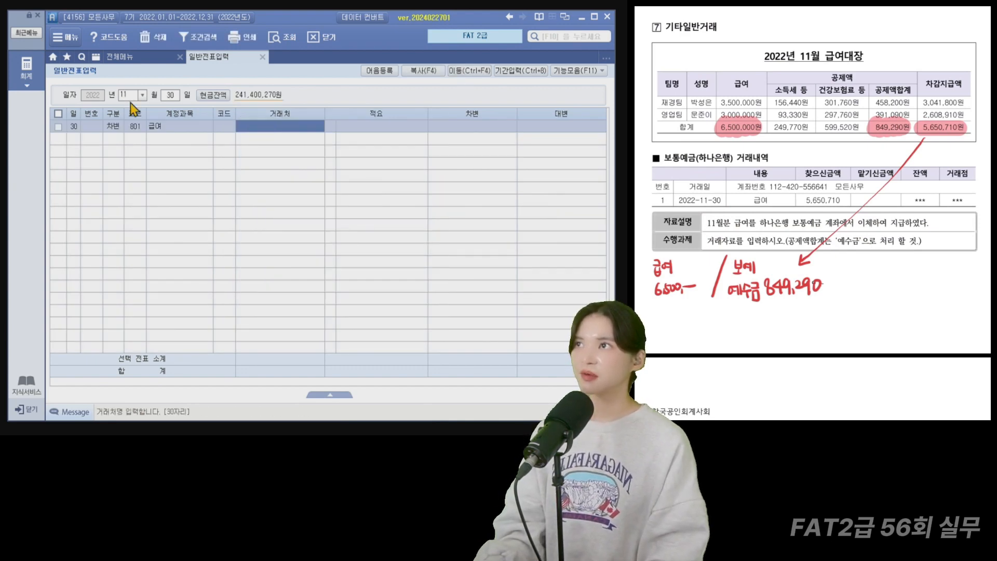
key(Return)
key(Return)
text(6500000)
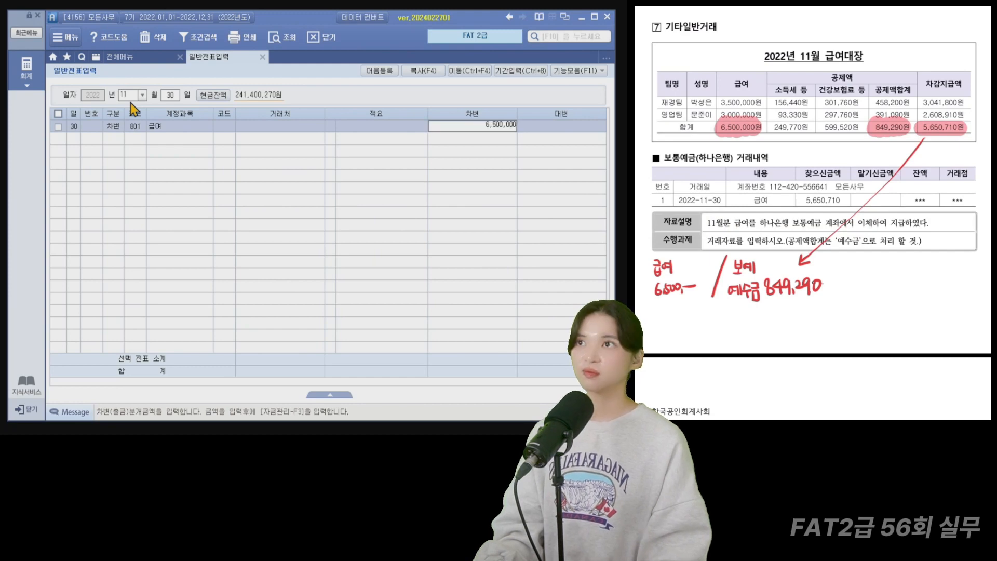
key(Return)
Add a credit line to the November 30 voucher for account 254 예수금 with amount 849,290.
text(4)
key(Return)
text(예수)
key(Return)
key(Return)
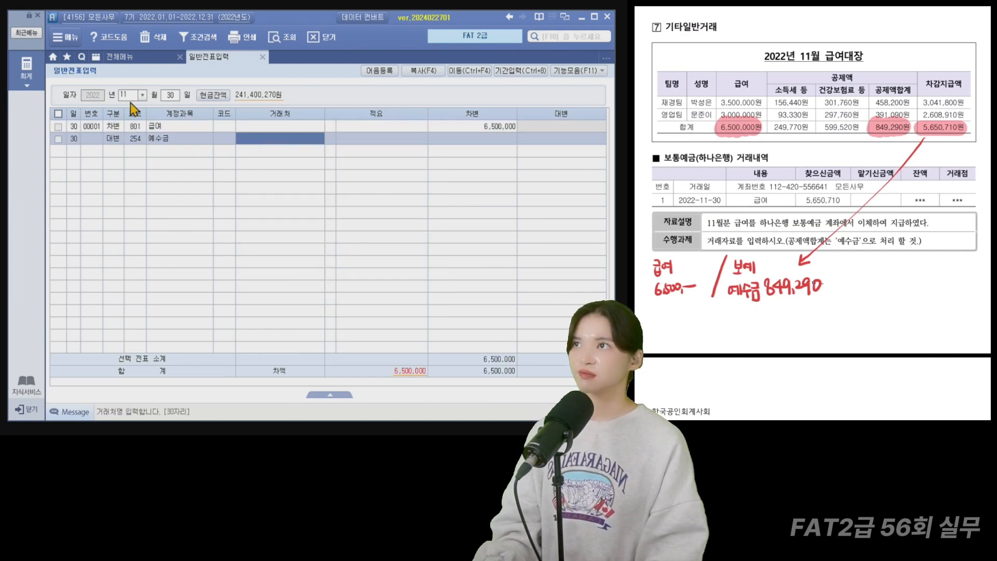
key(Return)
key(Return)
text(849290)
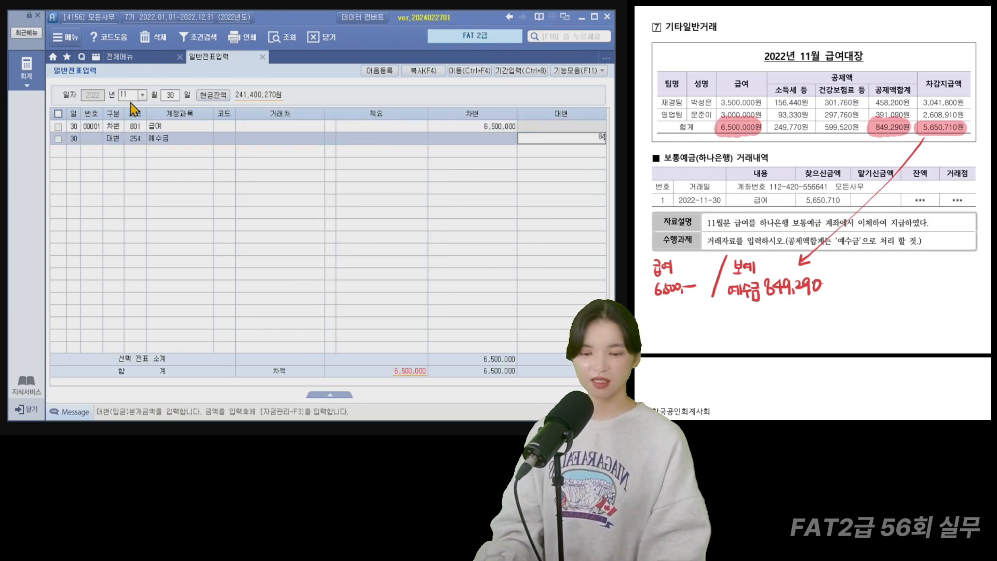
key(Return)
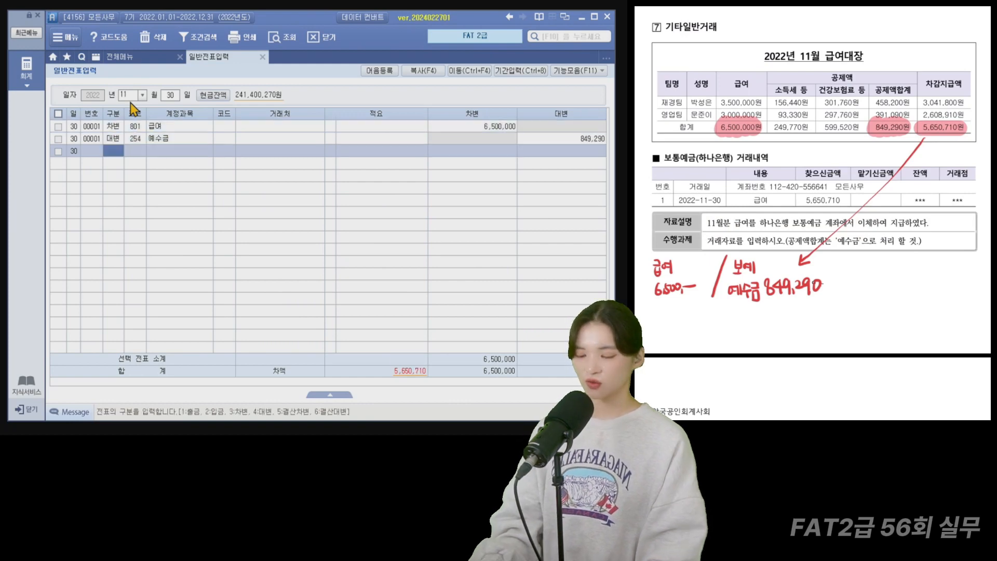
Add a credit line to the November 30 voucher for account 103 보통예금, partner 하나은행(보통), with amount 5,650,710.
text(4)
key(Return)
text(103)
key(Return)
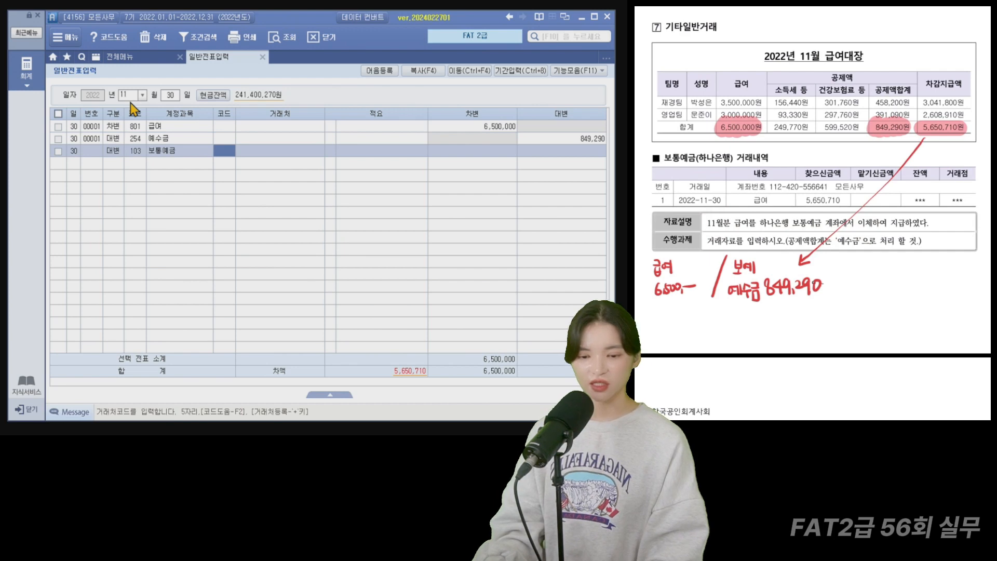
text(하나)
key(Return)
key(Return)
key(Return)
key(Return)
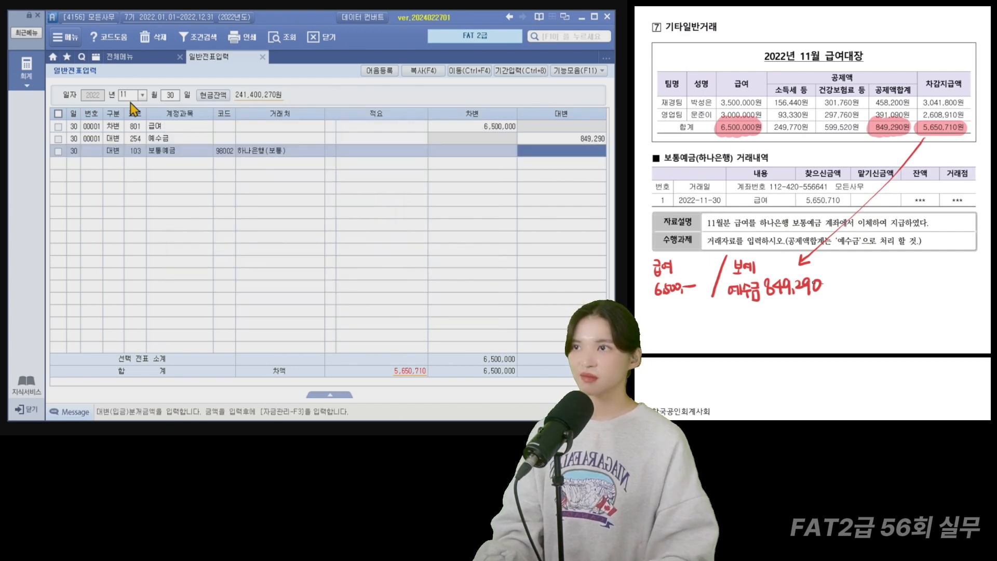
text(5,650,710)
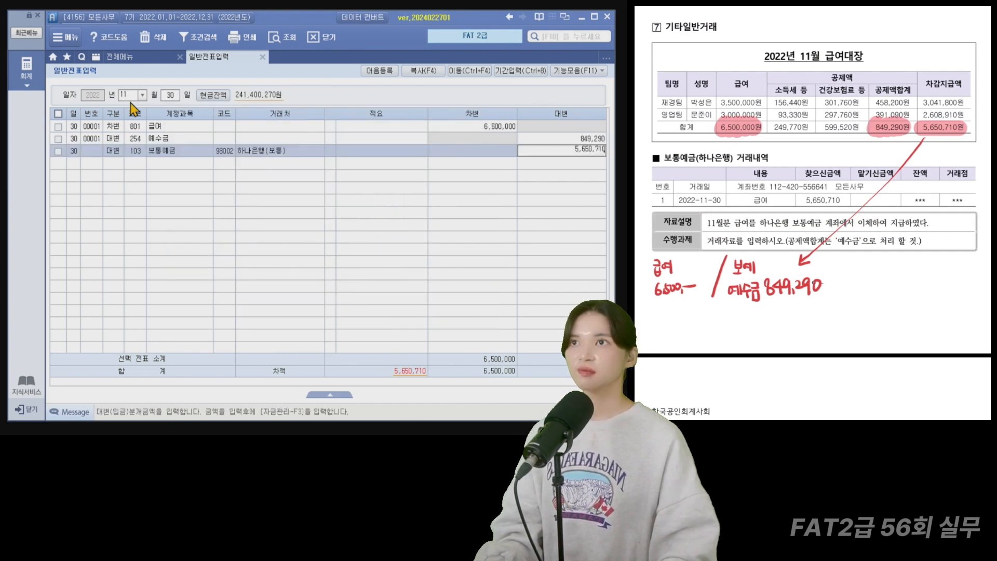
key(Return)
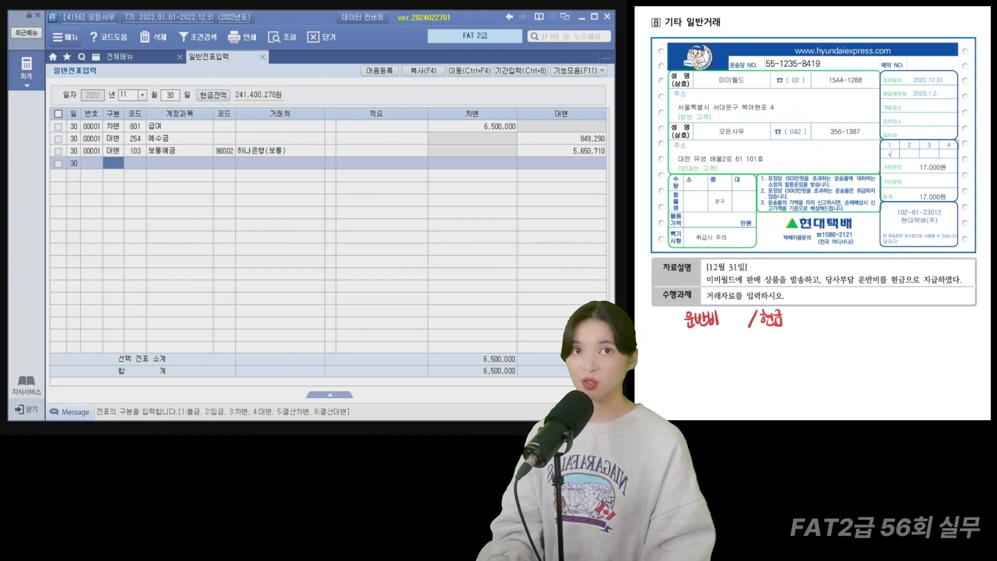
Set the voucher date to December 31.
click(126, 95)
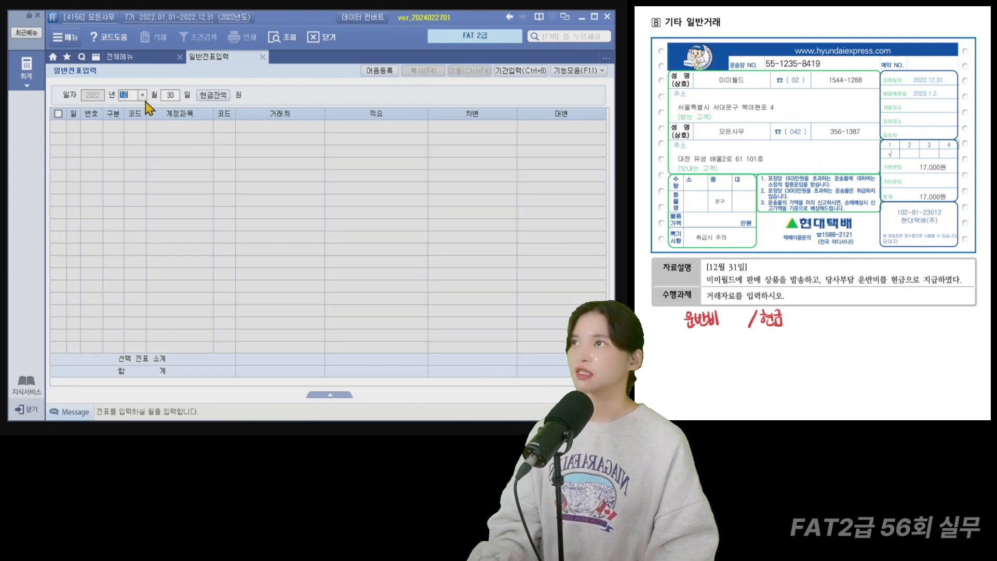
text(12)
click(172, 95)
text(31)
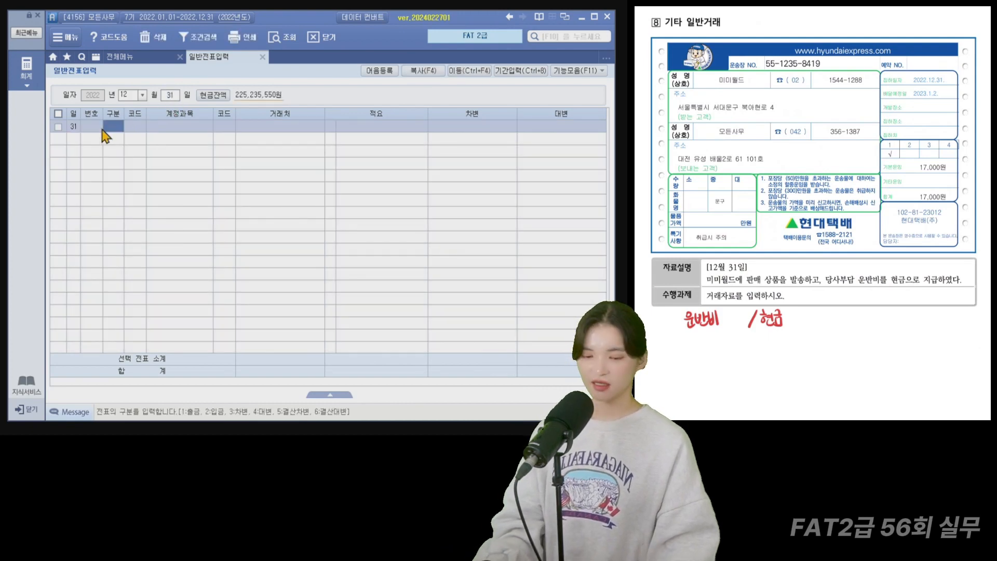
Enter a debit line in the December 31 voucher for account 824 운반비 with amount 17,000.
text(3)
text(운반)
key(Return)
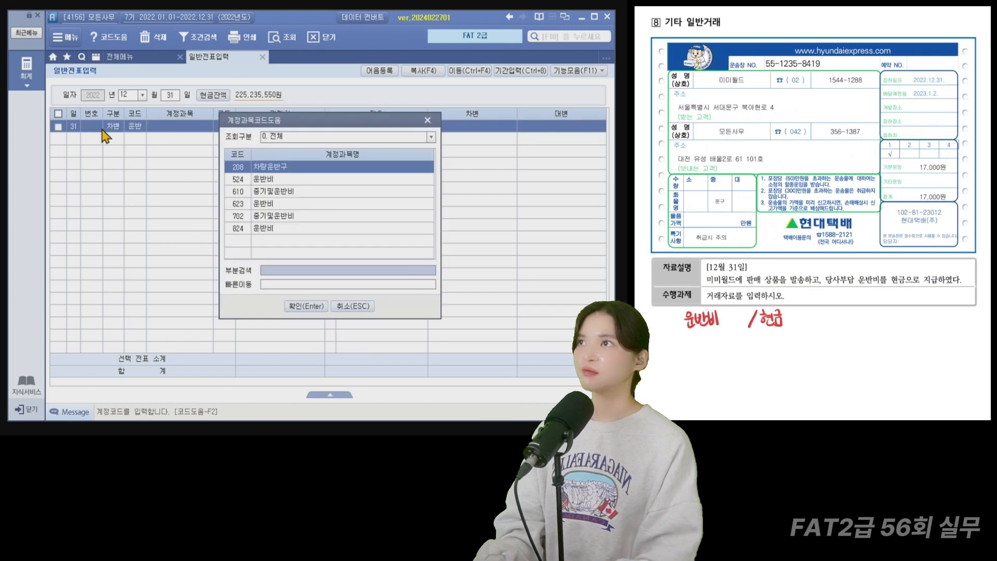
key(Down)
key(Down)
key(Down)
key(Down)
key(Down)
key(Return)
key(Return)
key(Return)
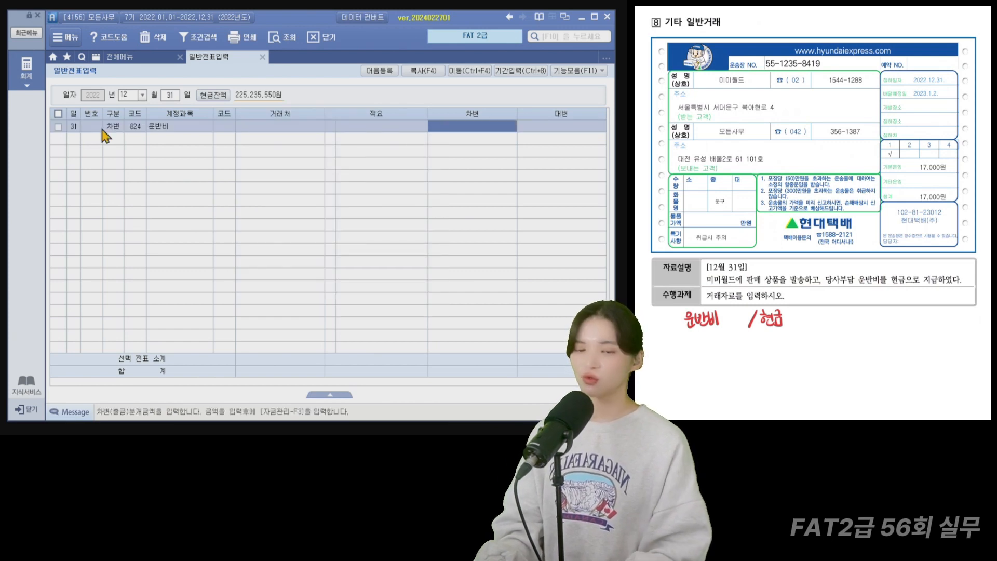
text(170000)
key(Return)
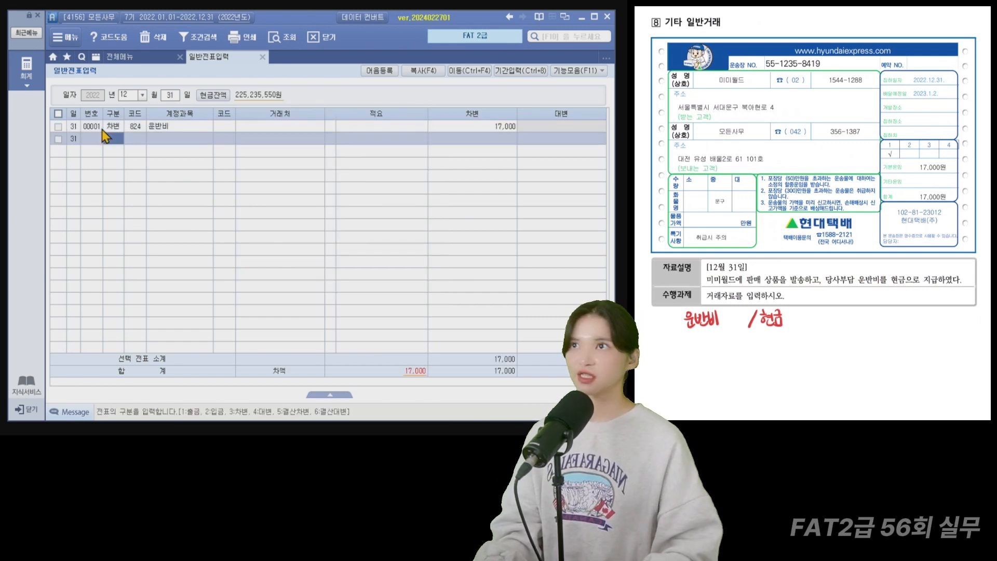
Add a credit line to the December 31 voucher for account 101 현금 with amount 17,000.
text(4)
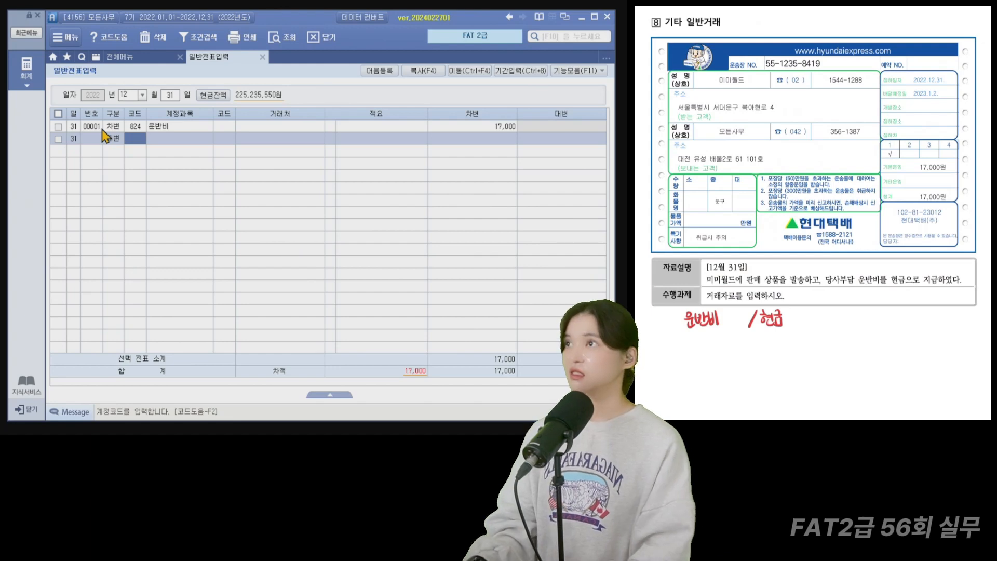
text(현금)
key(Return)
key(Return)
key(Return)
key(Return)
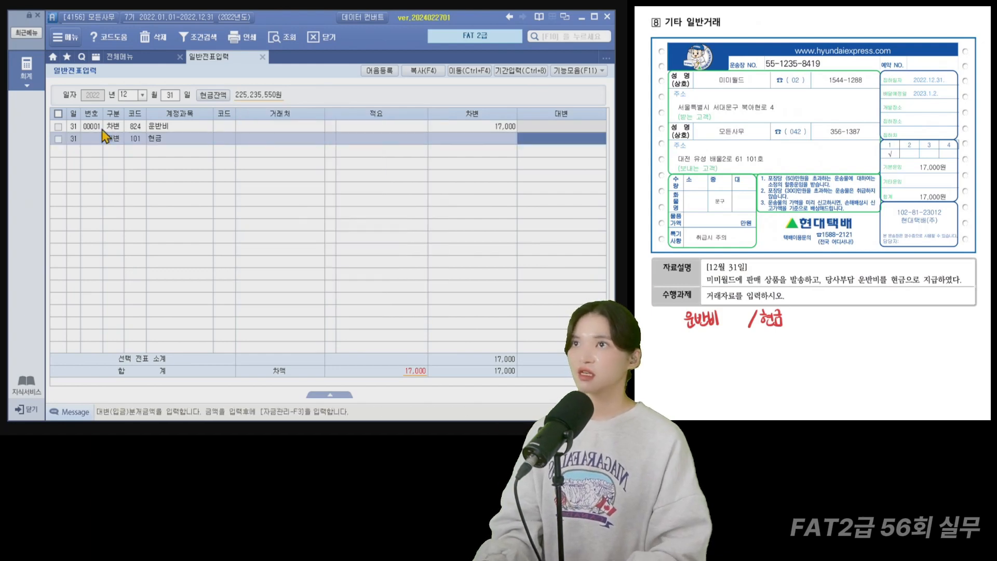
text(17000)
key(Return)
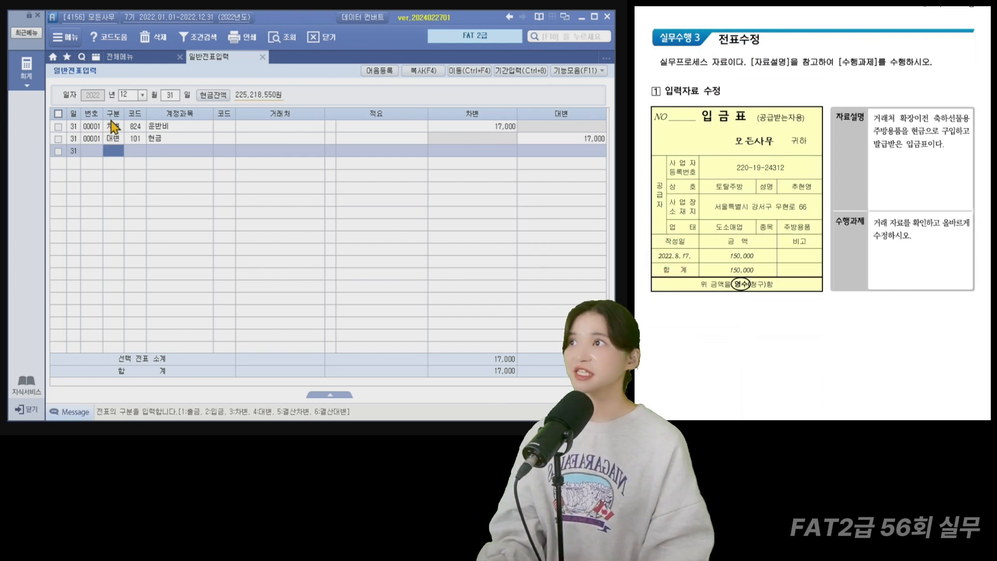
Bring up the August 17 voucher and change the account of its 주방용품 line to 813 접대비.
click(127, 96)
text(0817)
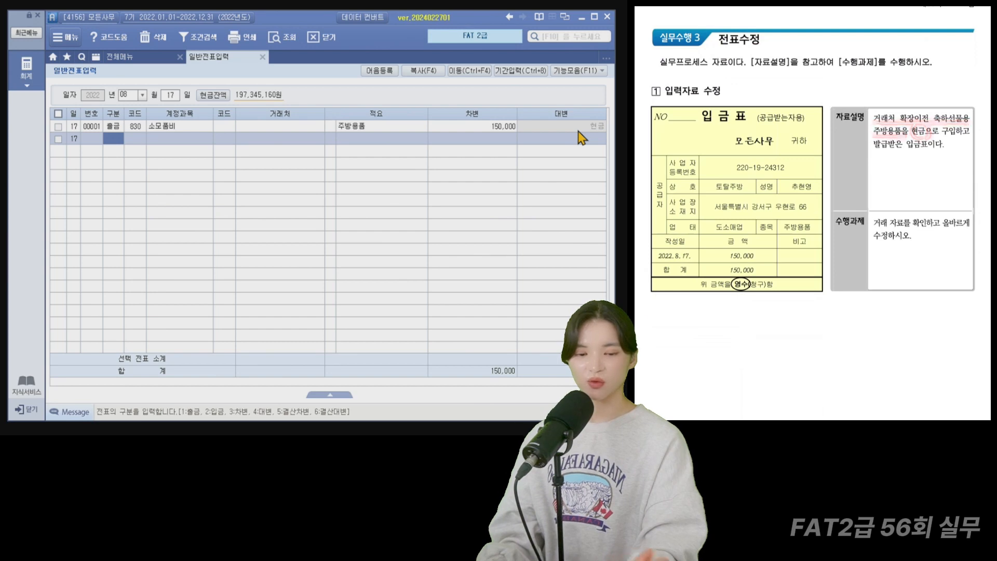
click(135, 127)
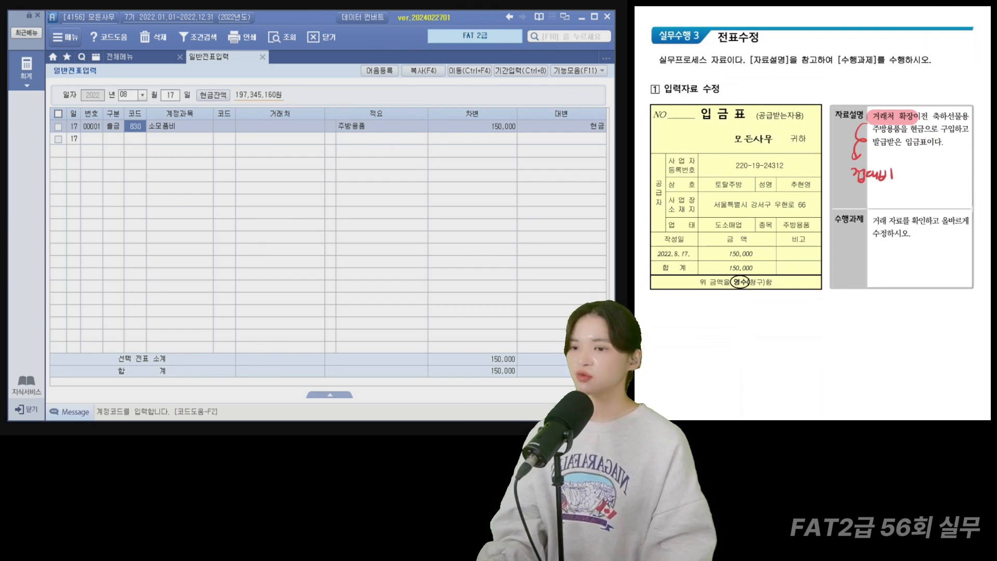
double_click(134, 127)
text(접대)
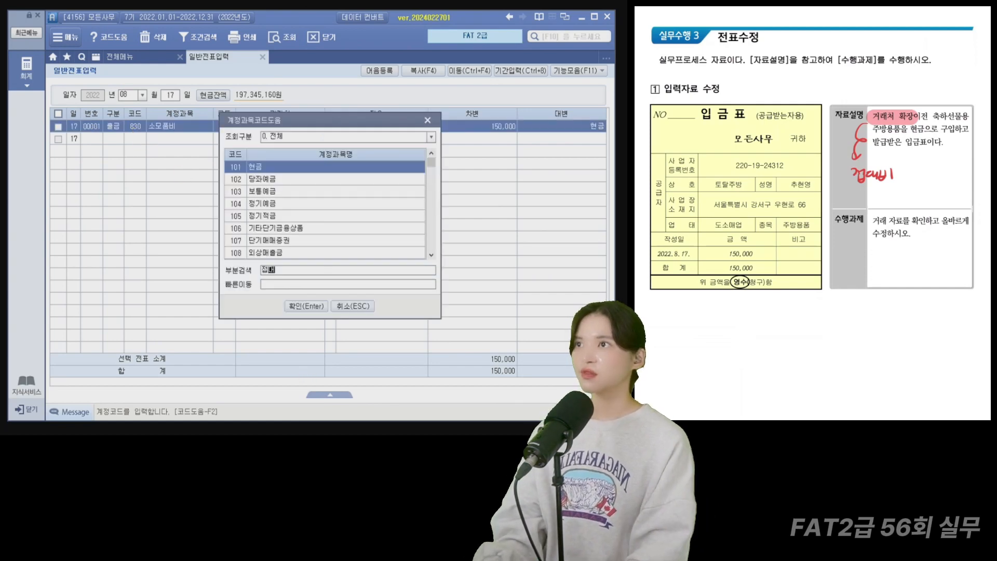
key(Return)
click(263, 205)
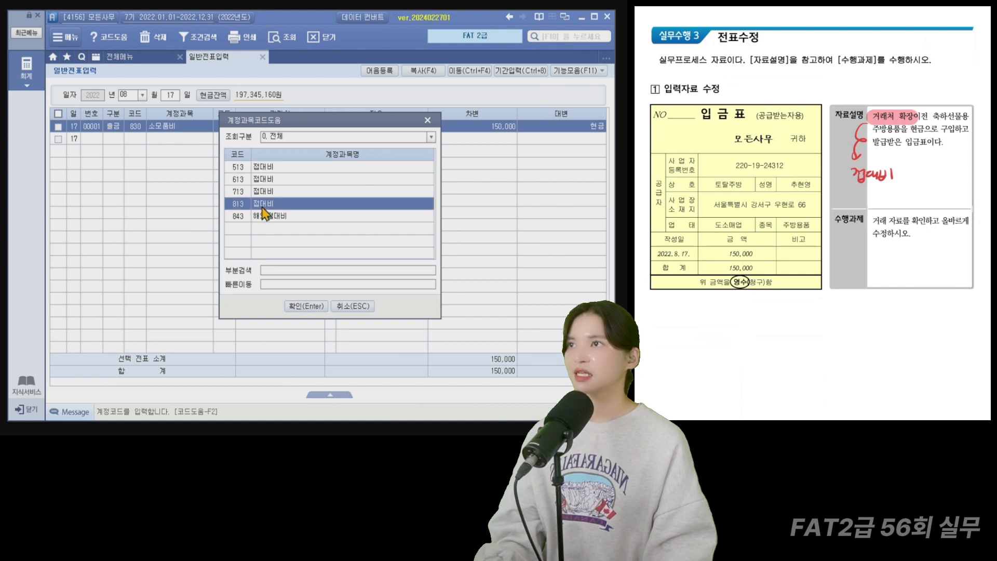
click(307, 306)
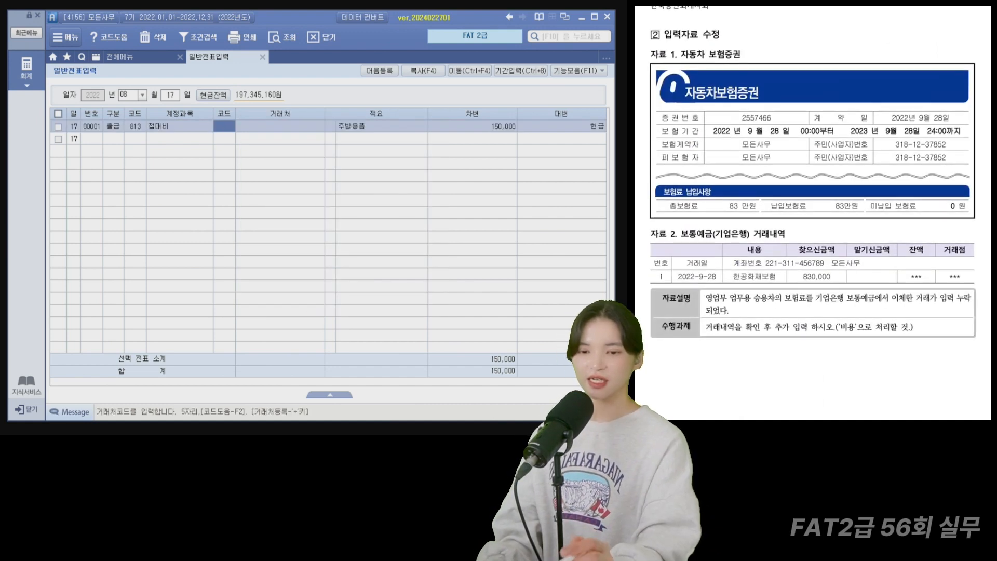
Handwrite the slash and the credit account 보예 below the car insurance task on the exam sheet.
drag(705, 306, 972, 307)
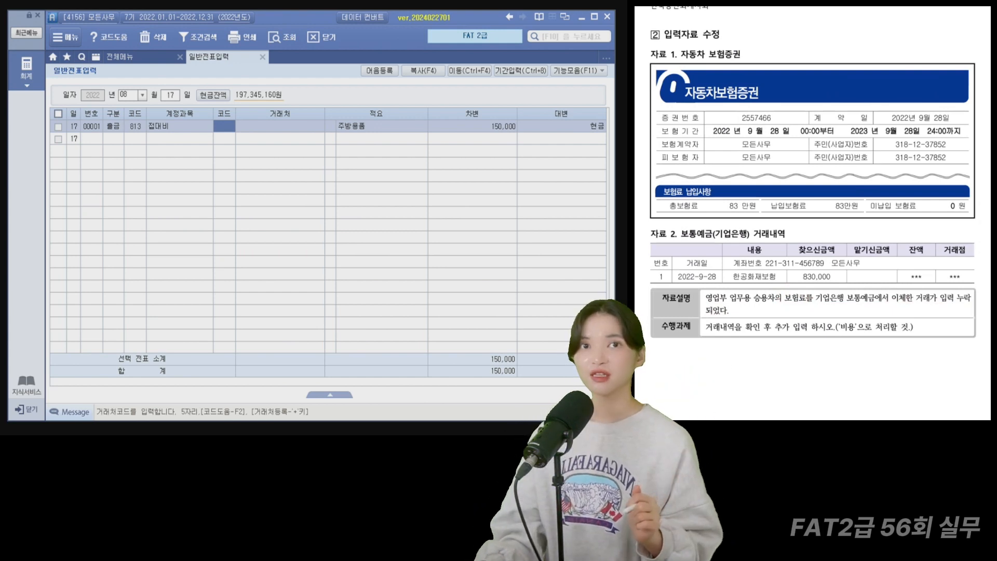
scroll(813, 172, down, 1)
drag(852, 325, 909, 328)
scroll(813, 208, down, 1)
mouse_move(793, 323)
mouse_down()
mouse_move(781, 345)
mouse_move(801, 336)
mouse_move(830, 346)
mouse_up()
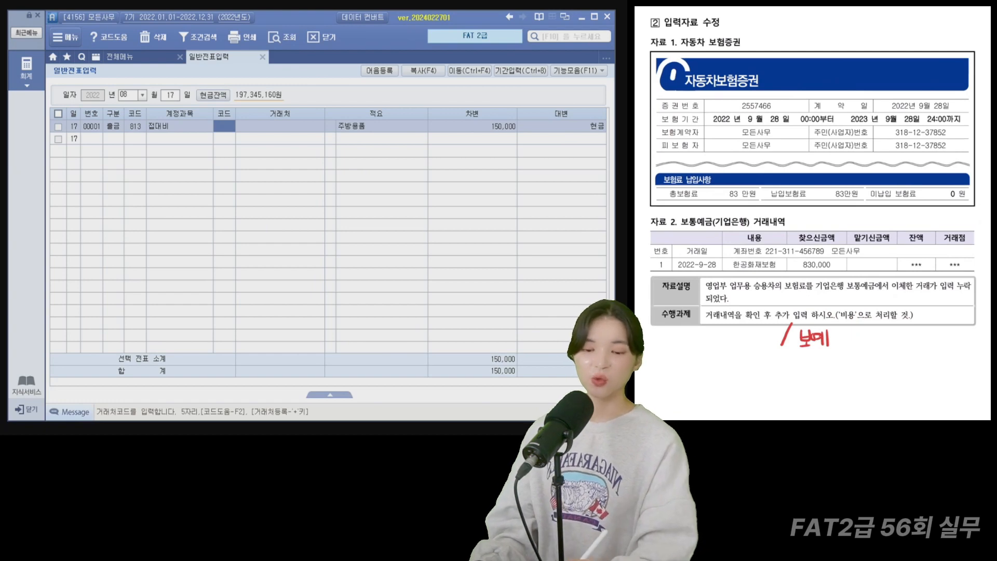
Handwrite 보험료 as the debit account in the insurance journal note and tick the 2022-9-28 bank transaction.
drag(705, 329, 715, 342)
drag(705, 336, 713, 341)
drag(703, 348, 716, 347)
drag(719, 341, 720, 338)
drag(725, 337, 729, 336)
mouse_move(730, 330)
mouse_down()
mouse_move(730, 343)
mouse_move(743, 338)
mouse_up()
drag(736, 339, 741, 346)
drag(732, 347, 744, 346)
click(749, 347)
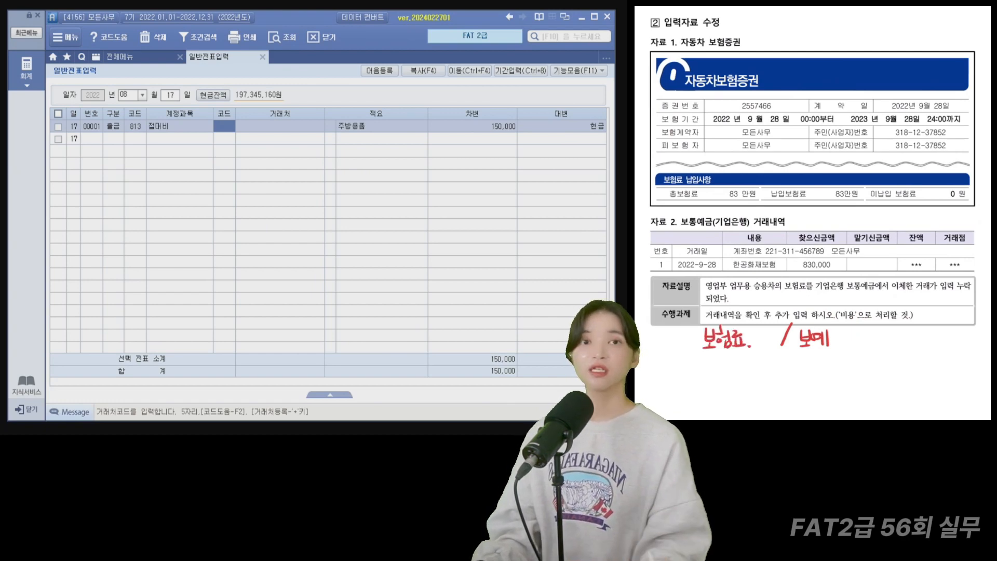
drag(667, 252, 678, 248)
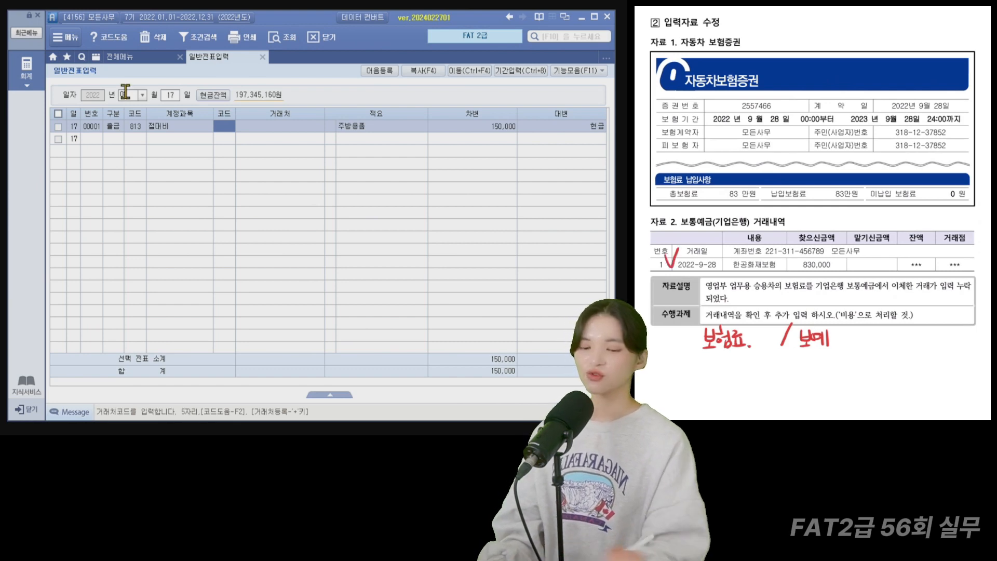
Set the voucher date to September 28.
click(125, 92)
text(9)
key(Return)
text(28)
key(Return)
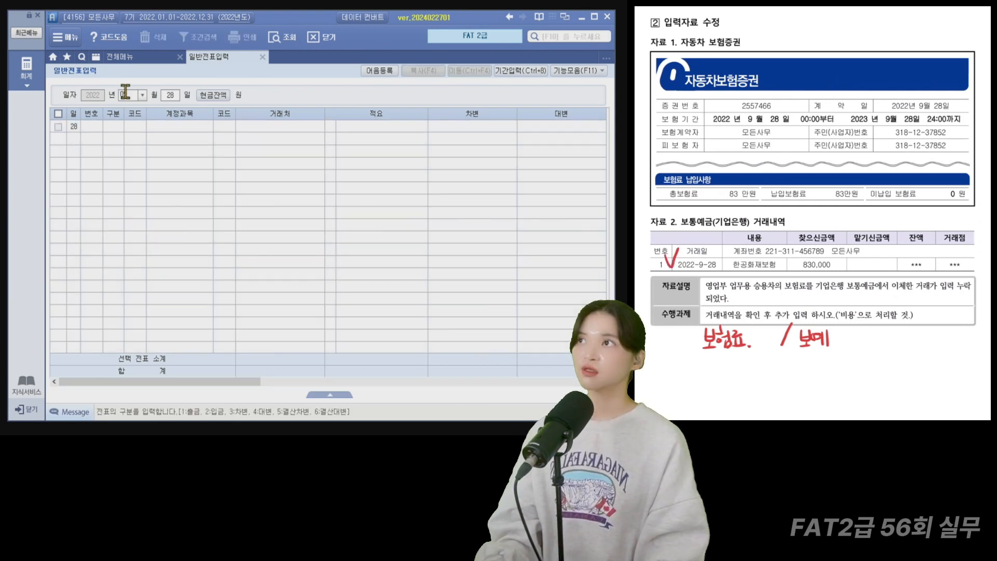
Enter a debit line in the September 28 voucher for account 821 보험료 with amount 830,000.
text(3)
key(Return)
text(보험)
key(Return)
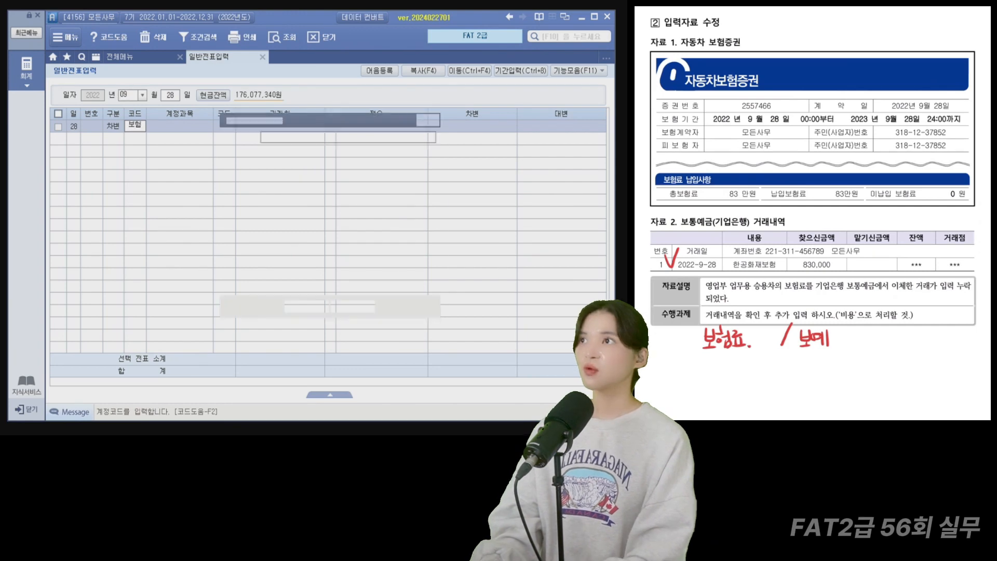
key(Down)
key(Down)
key(Down)
key(Down)
key(Down)
key(Down)
key(Down)
key(Down)
key(Down)
key(Down)
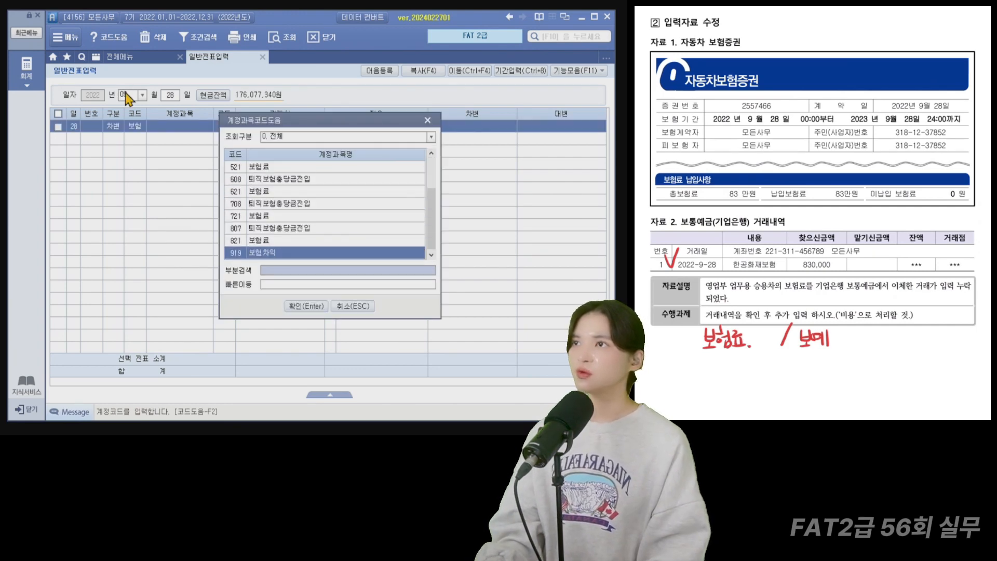
key(Return)
key(Return)
key(Return)
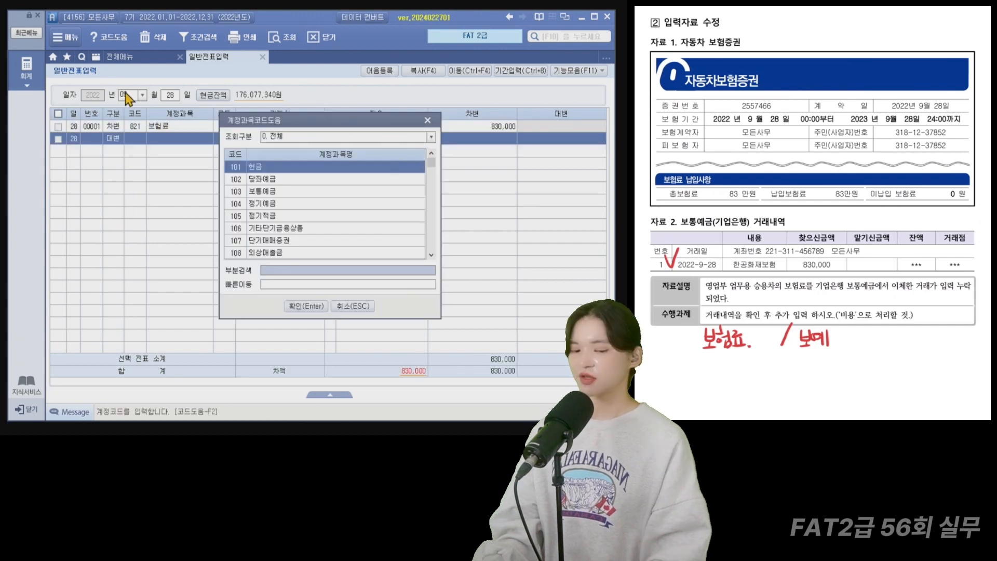
Add a credit line to the September 28 voucher for account 103 보통예금, partner 기업은행(보통), with amount 830,000.
text(보통)
key(Return)
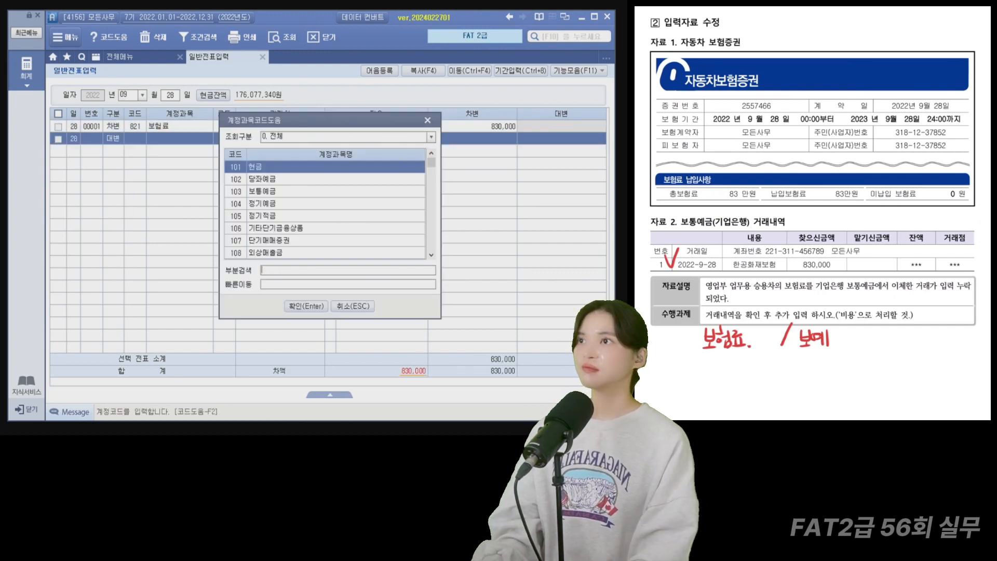
text(보통)
key(Return)
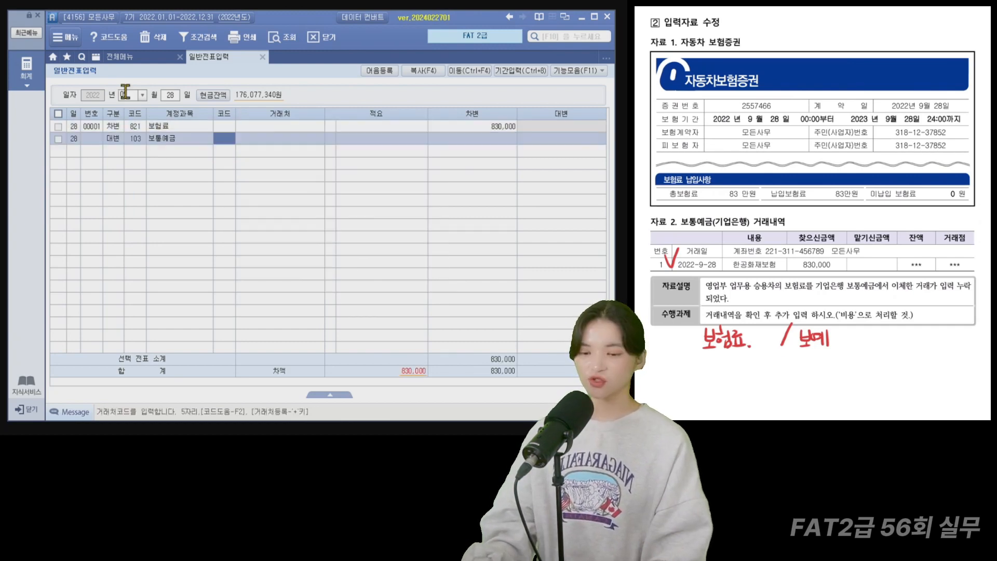
key(F2)
text(기업)
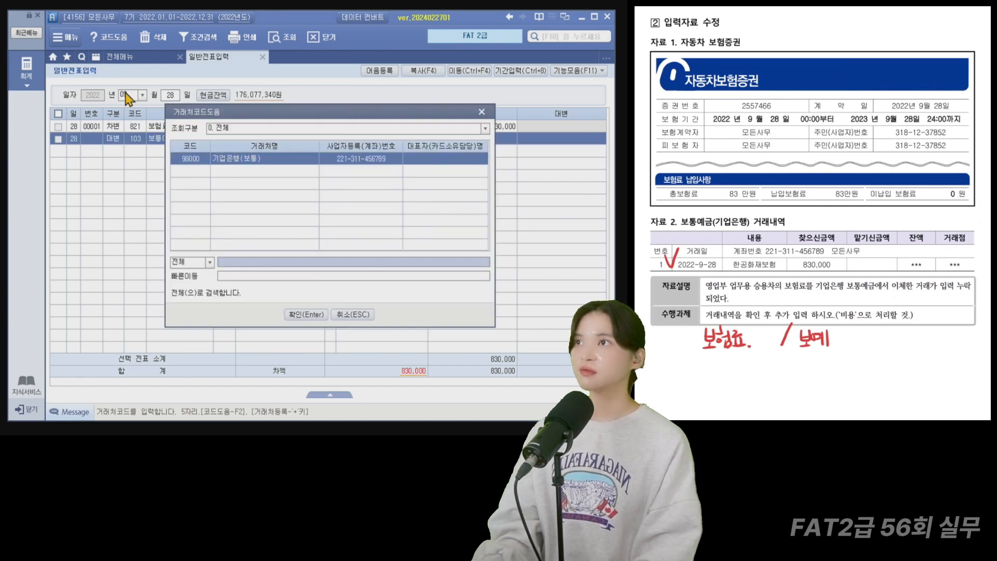
key(Return)
key(Return)
text(830000)
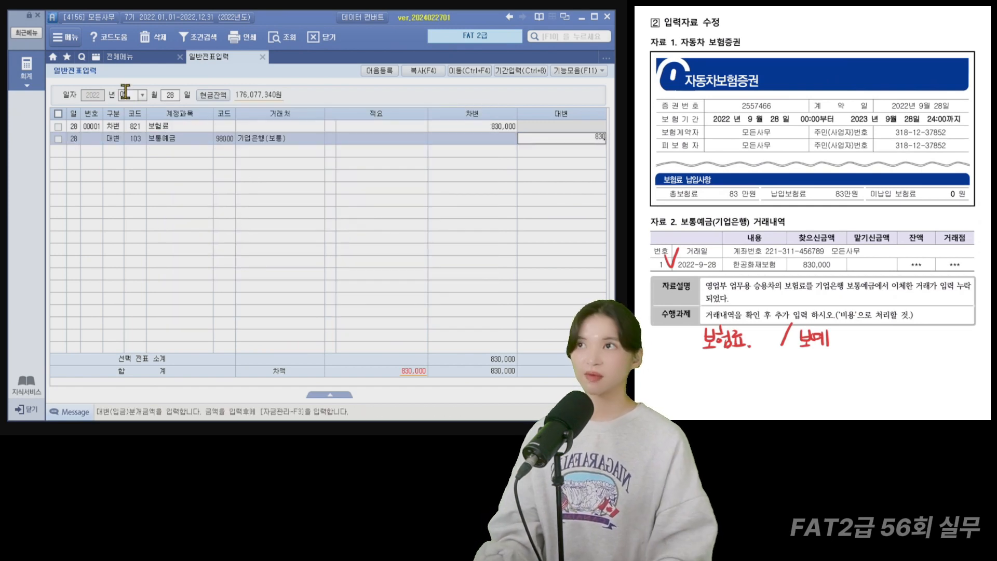
key(Return)
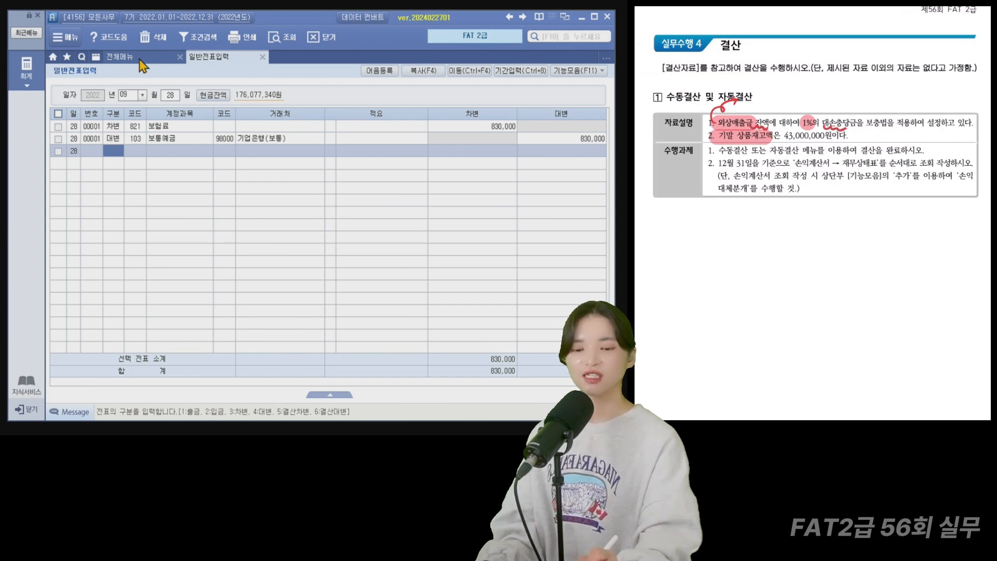
Open 결산자료입력 for January to December 2022 and accept the 매출원가 및 경비선택 settings without adding a cost code.
click(139, 59)
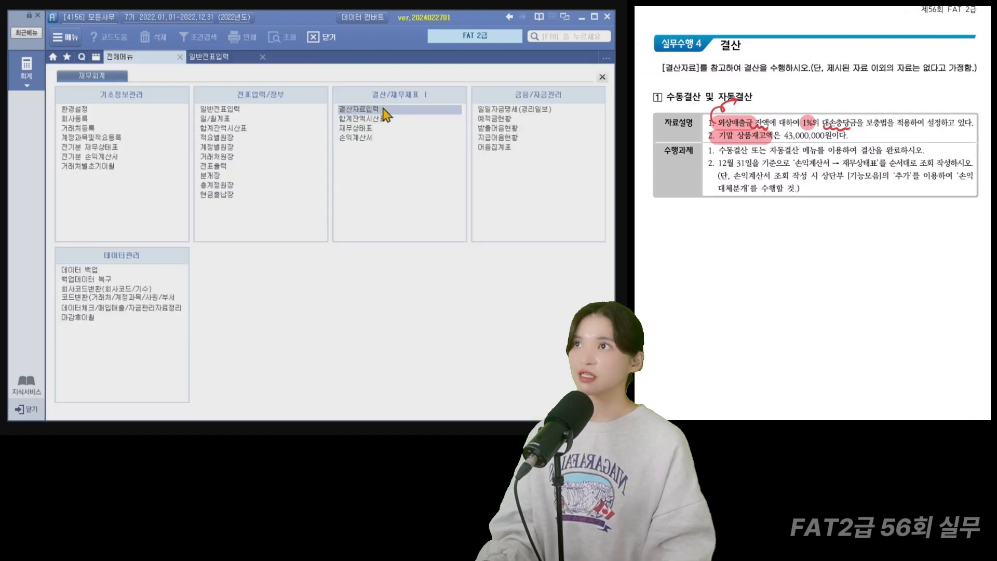
click(382, 107)
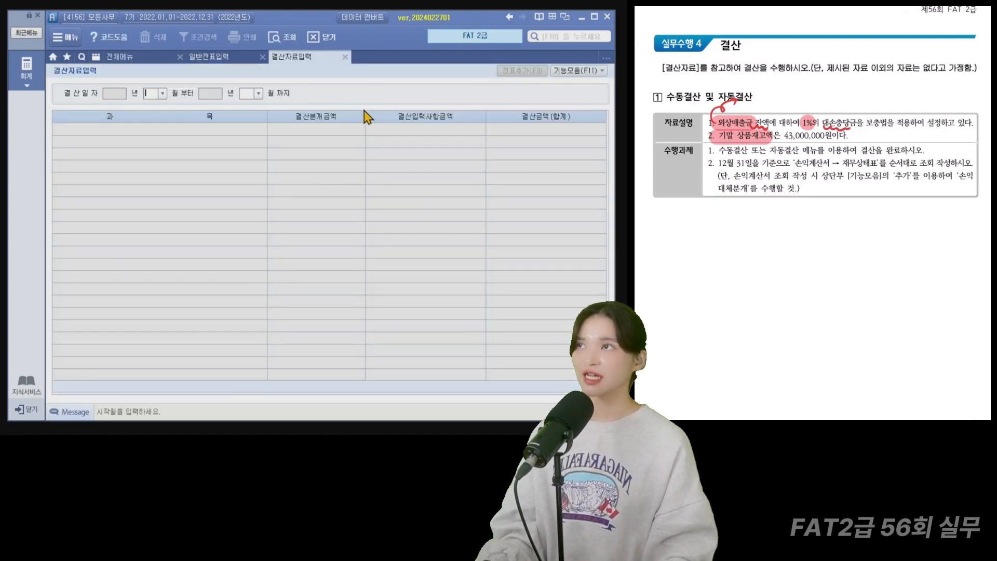
text(0112)
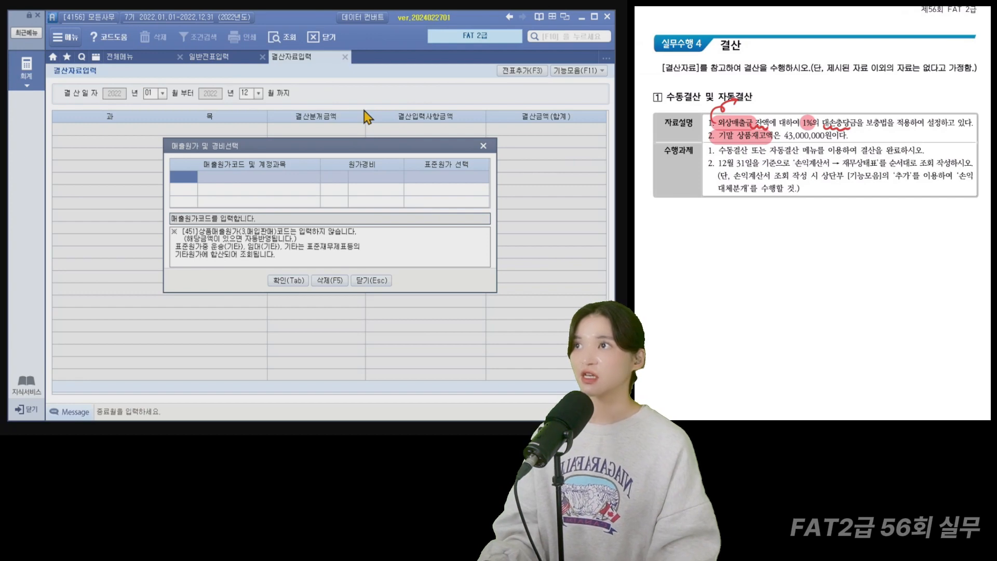
click(288, 281)
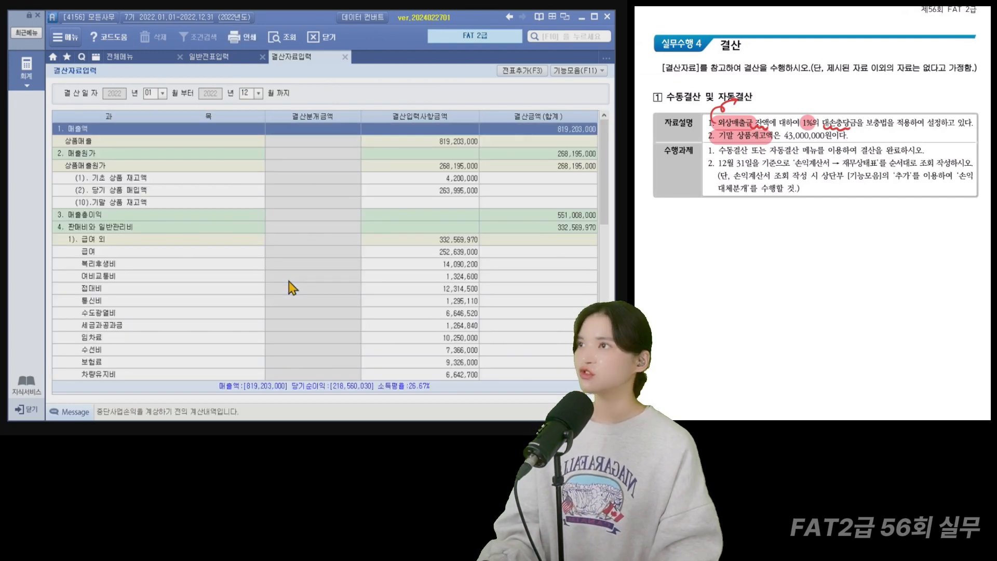
Select the closing amount cell for 외상매출금 under 대손상각 and mark it briefly with a box.
scroll(238, 238, down, 6)
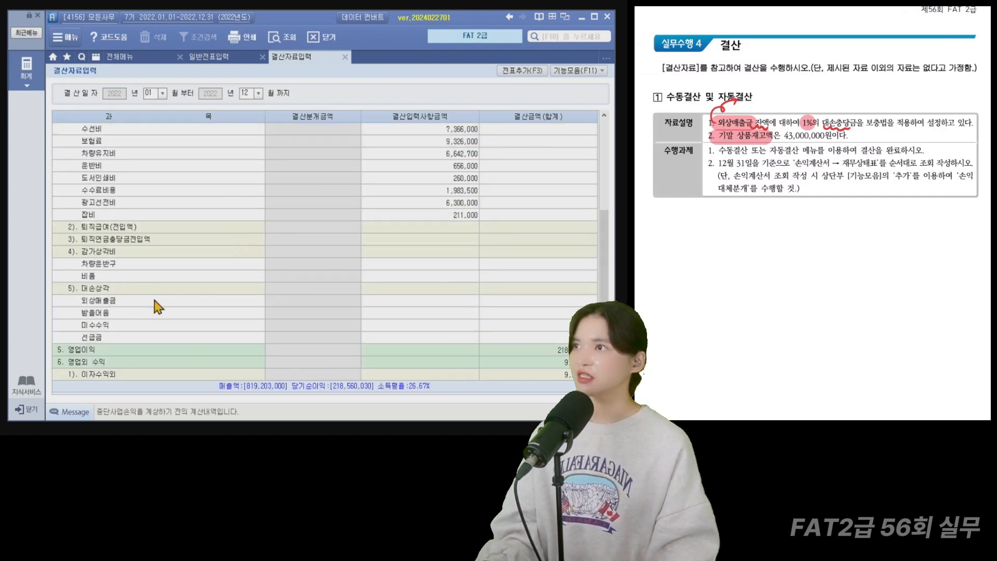
click(155, 300)
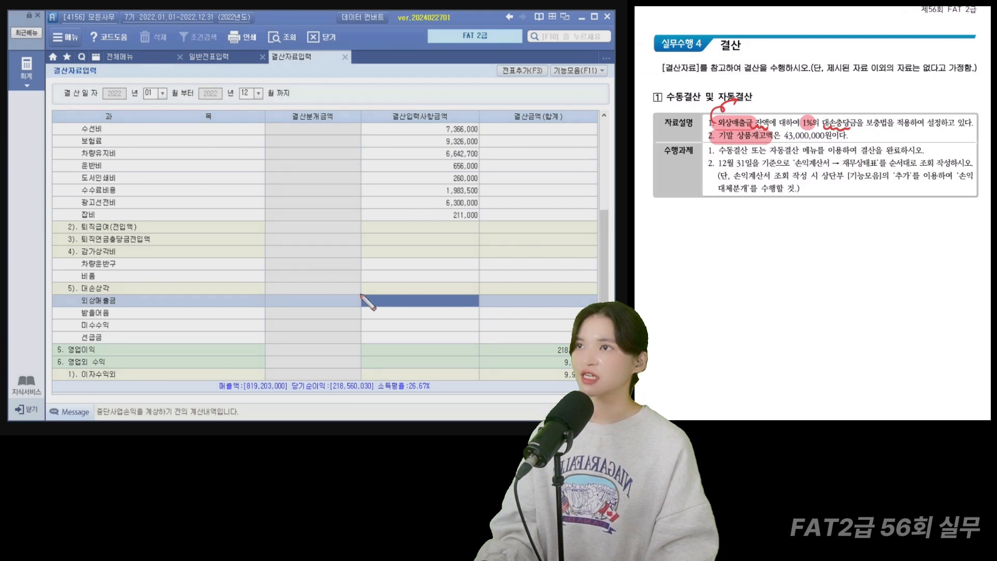
mouse_move(359, 290)
mouse_down()
mouse_move(389, 307)
mouse_move(487, 313)
mouse_up()
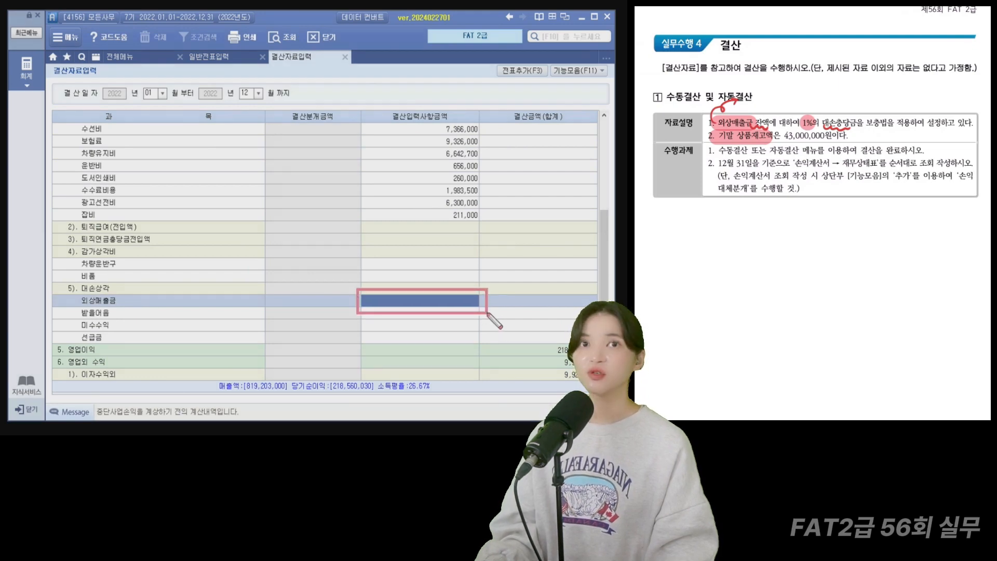
key(Escape)
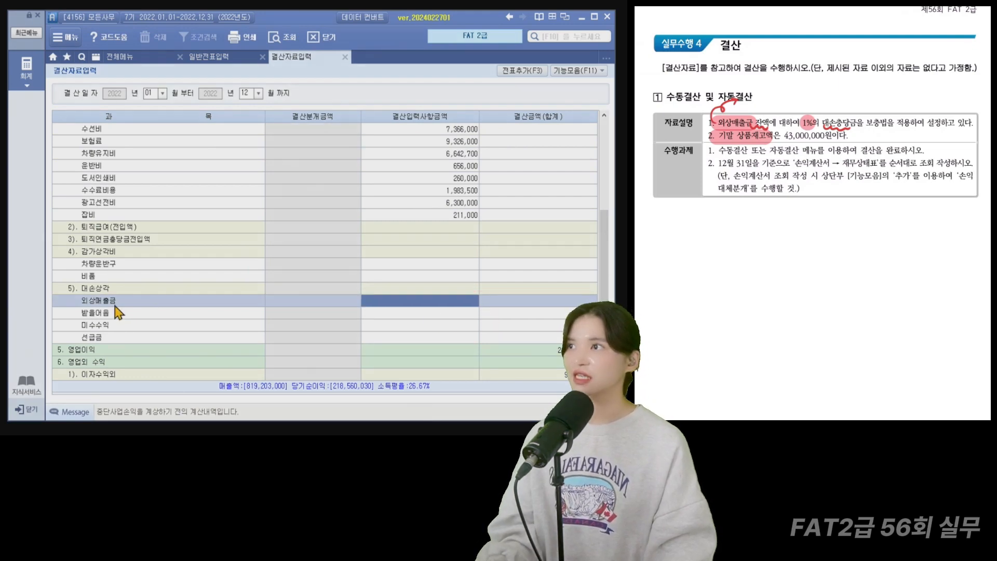
Look up the December 2022 재무상태표 and examine the current-period 외상매출금 balance and its 대손충당금.
click(146, 57)
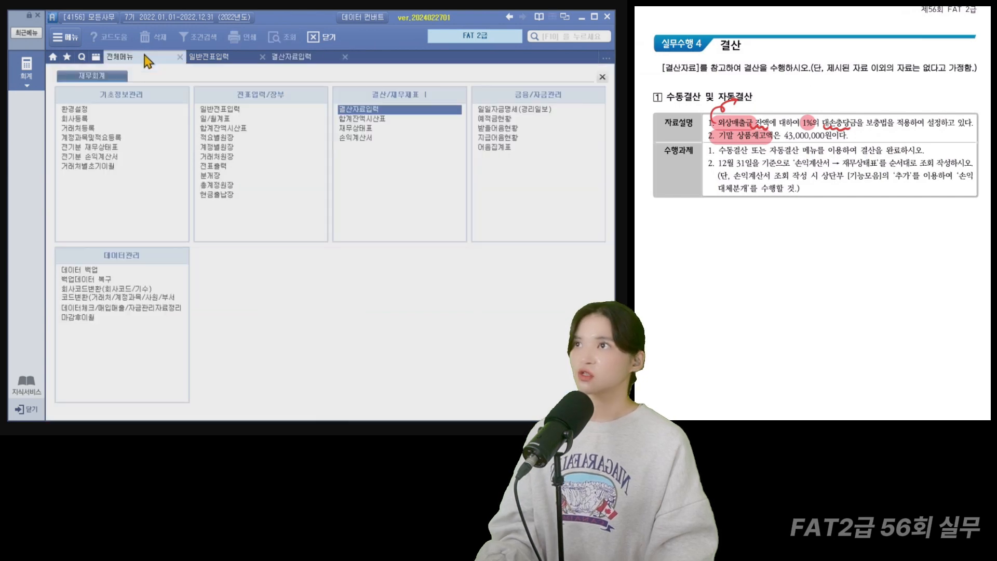
click(357, 129)
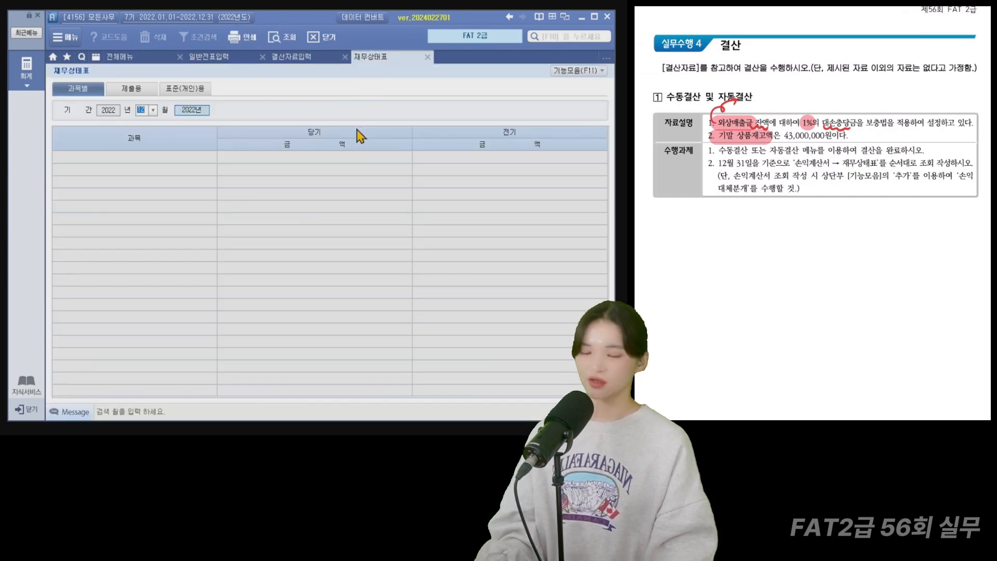
key(Return)
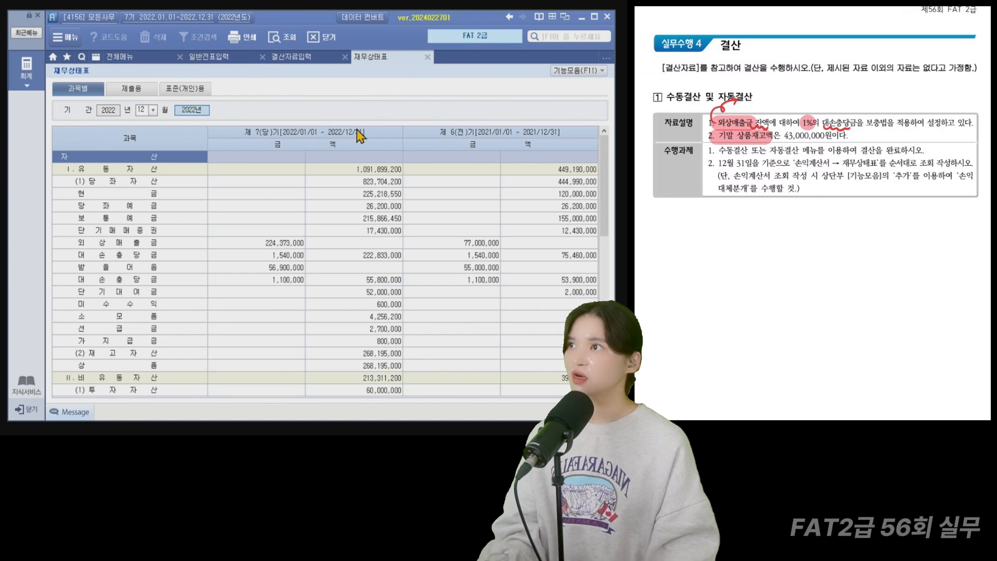
click(124, 244)
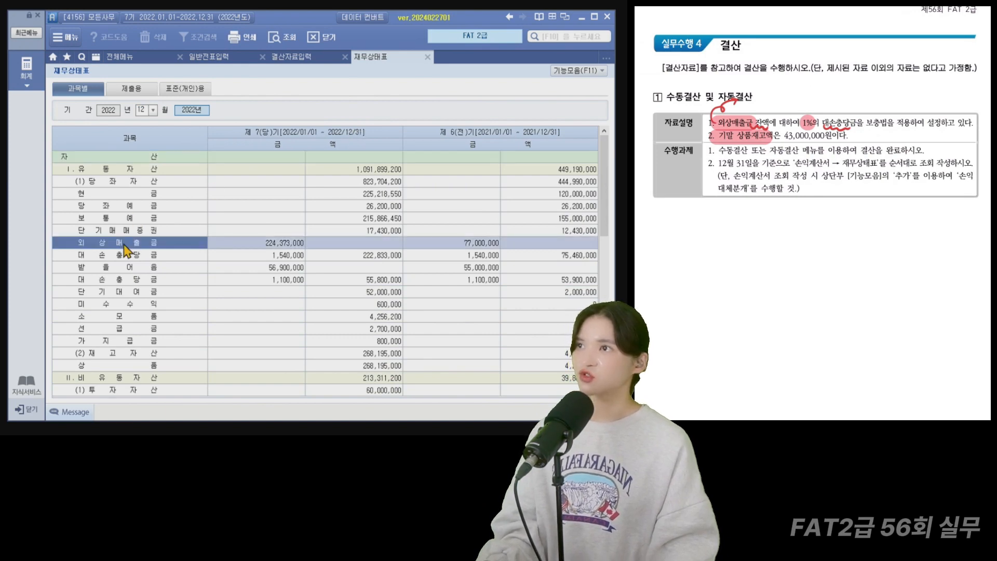
click(276, 246)
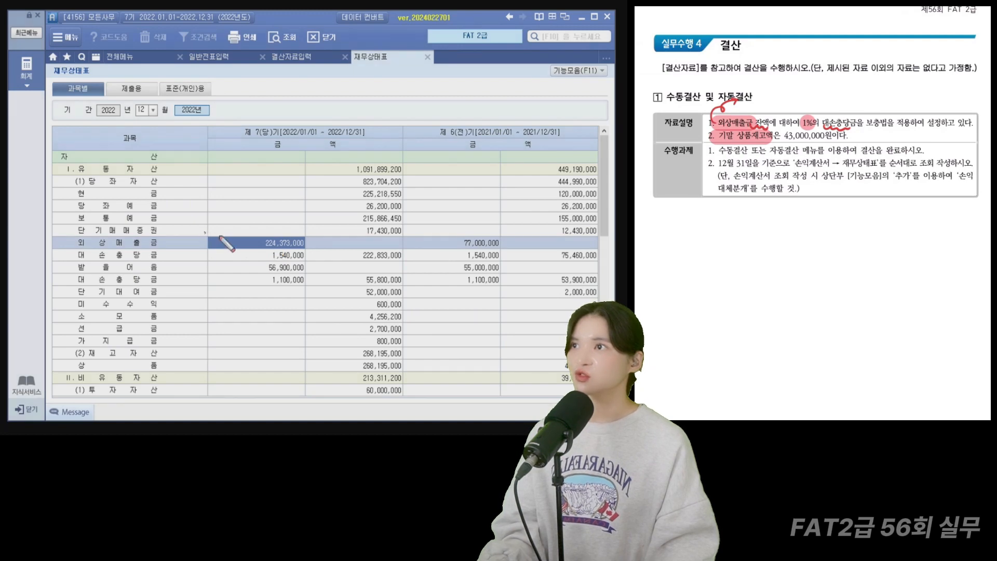
key(ctrl+c)
drag(307, 253, 312, 251)
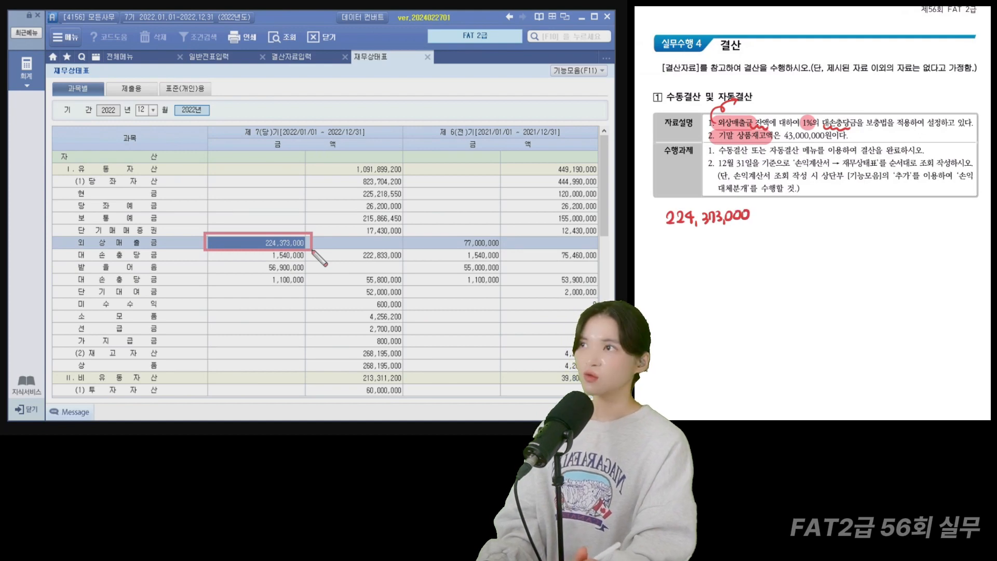
mouse_move(50, 244)
mouse_down()
mouse_move(234, 277)
mouse_move(318, 262)
mouse_up()
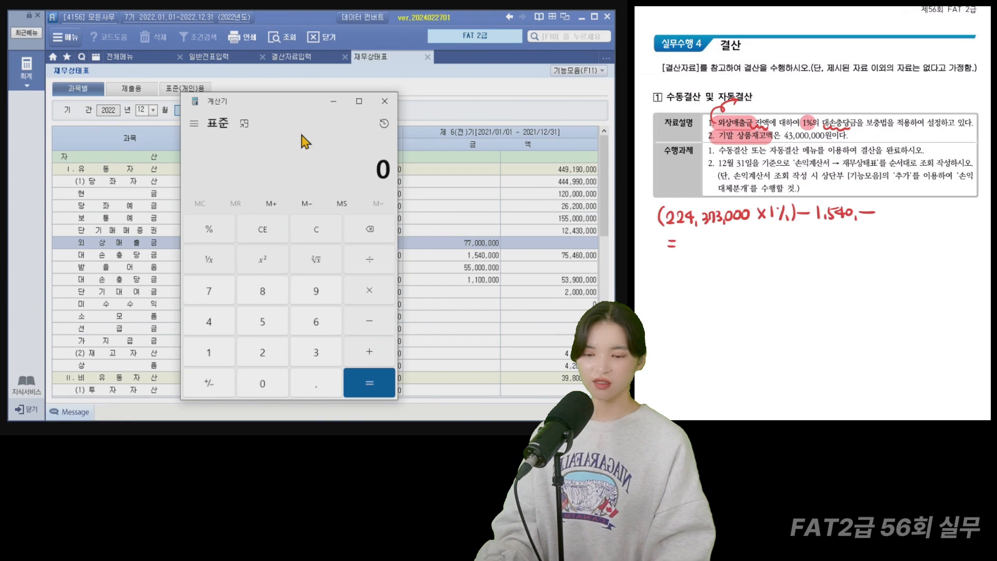
Calculate the additional bad-debt allowance in the calculator as 224,373,000 × 0.01 − 1,540,000, and minimize the calculator.
text(224)
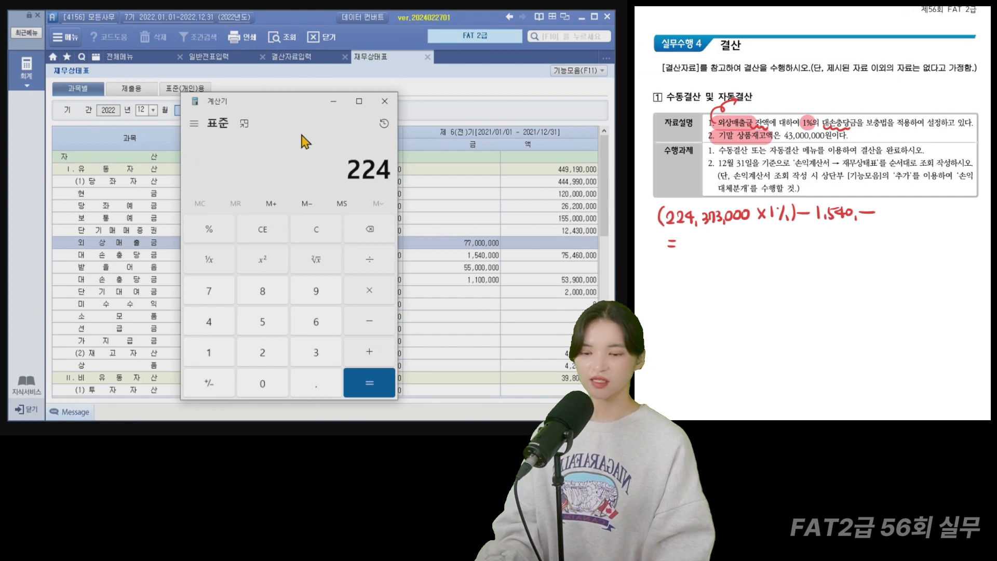
text(373000*0.01-)
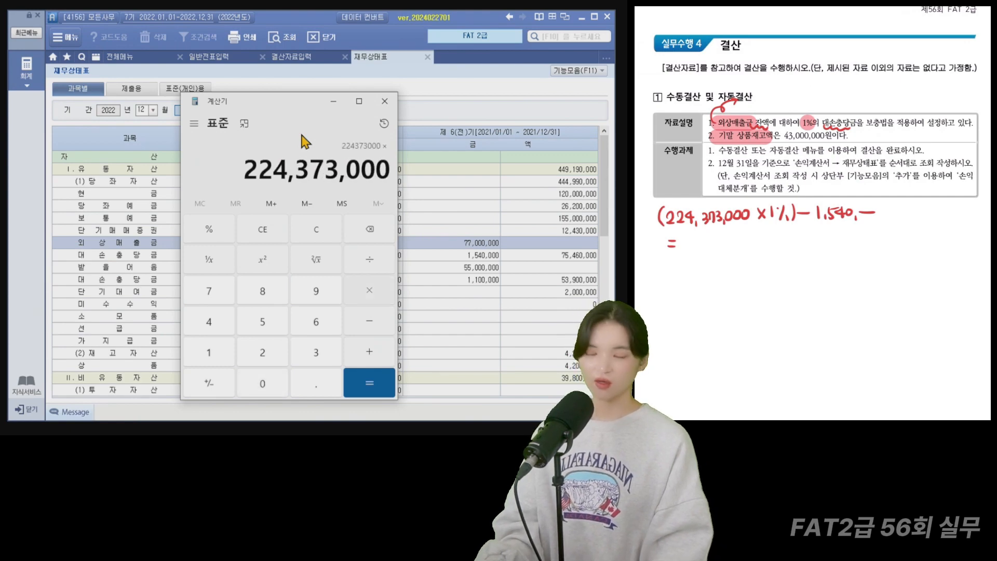
text(1540000)
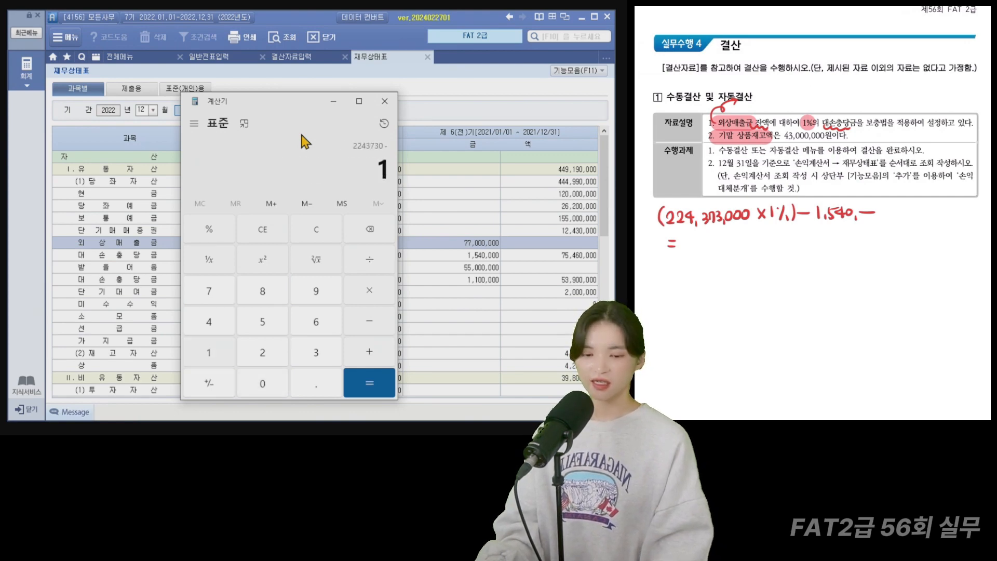
key(Return)
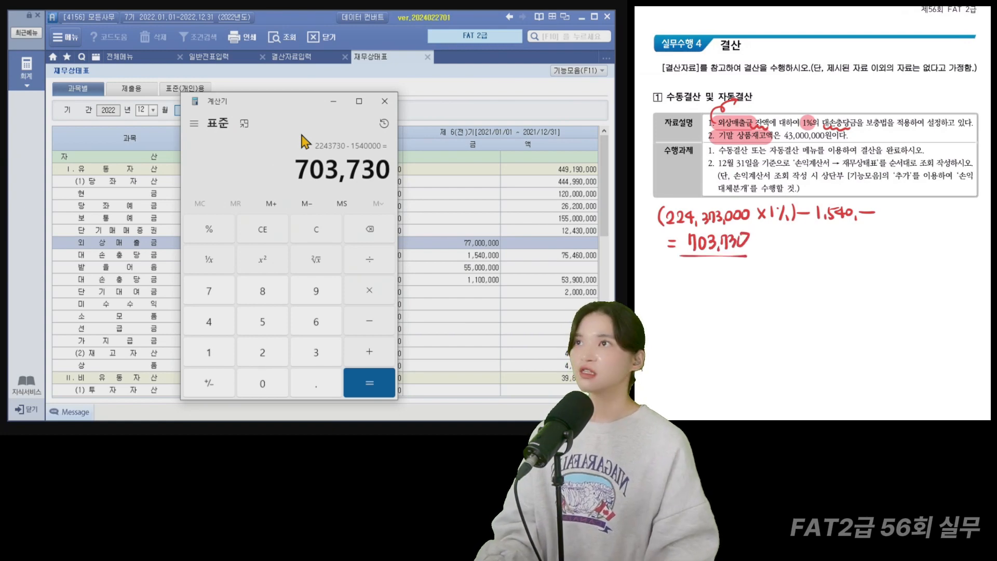
click(334, 101)
Return to 결산자료입력 and enter 703,730 for 외상매출금 under 대손상각.
click(318, 61)
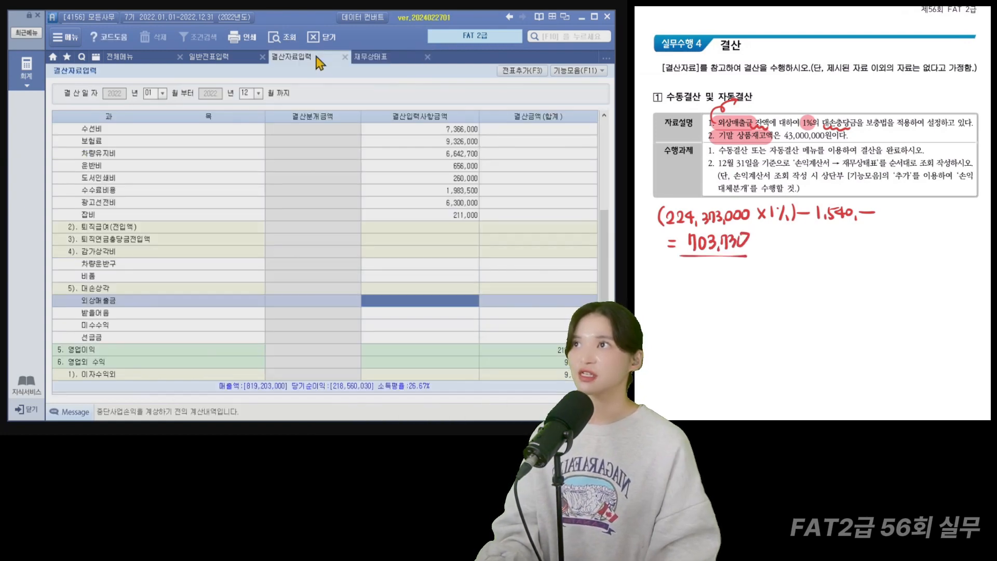
mouse_move(55, 291)
mouse_down()
mouse_move(228, 318)
mouse_move(467, 310)
mouse_up()
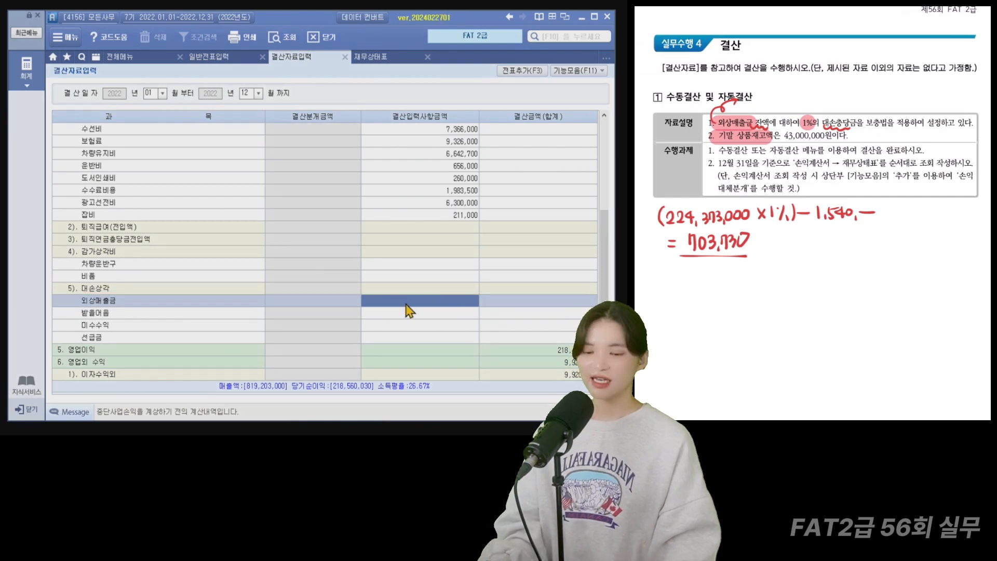
text(703,730)
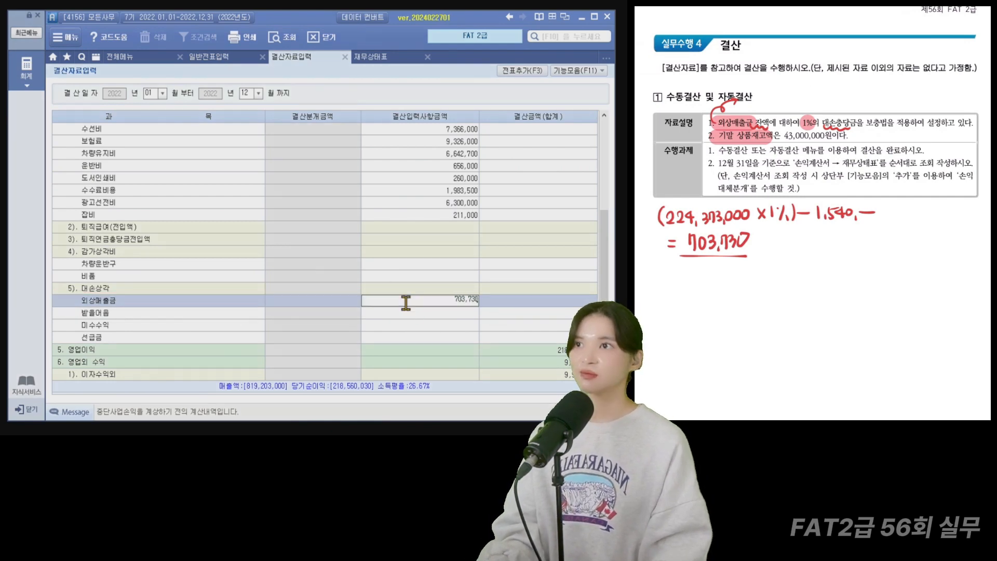
key(Return)
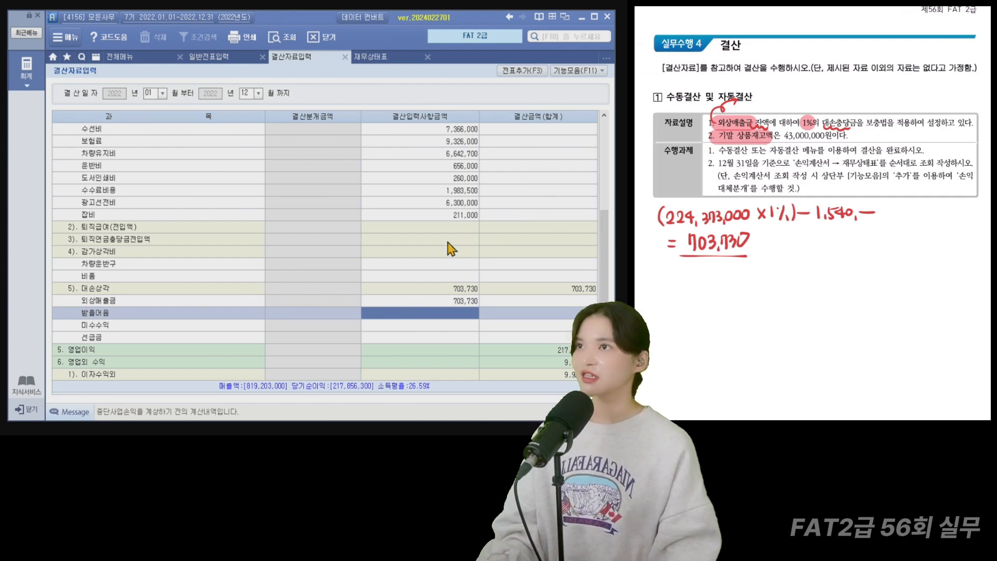
Set the 기말 상품 재고액 under 상품매출원가 to 43,000,000.
scroll(447, 245, up, 6)
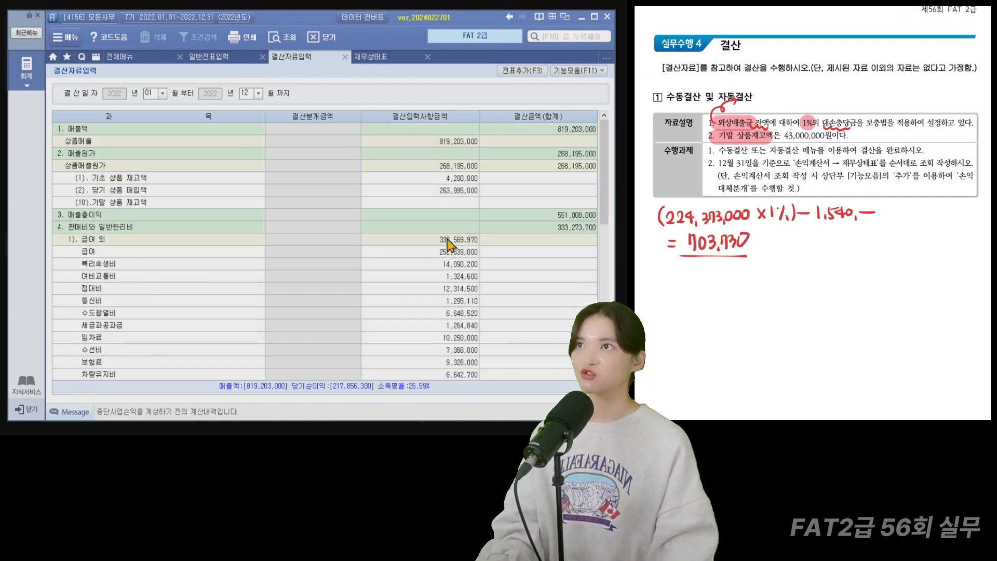
click(464, 209)
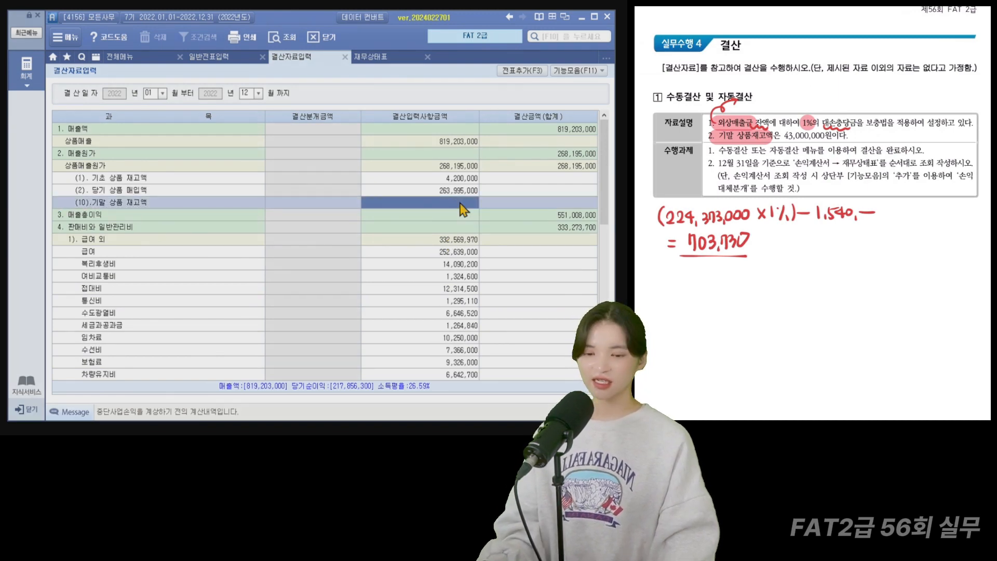
text(43000000)
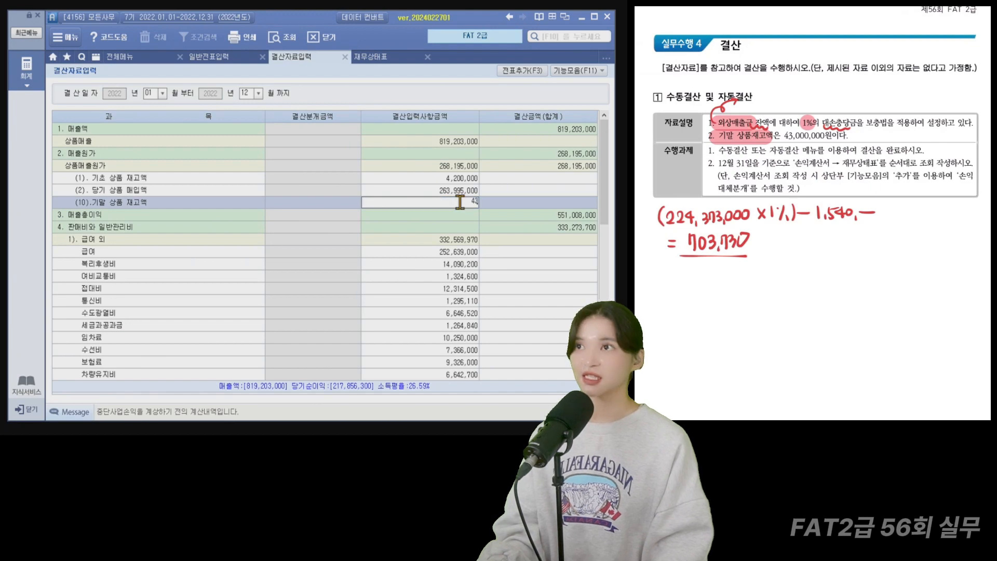
key(Return)
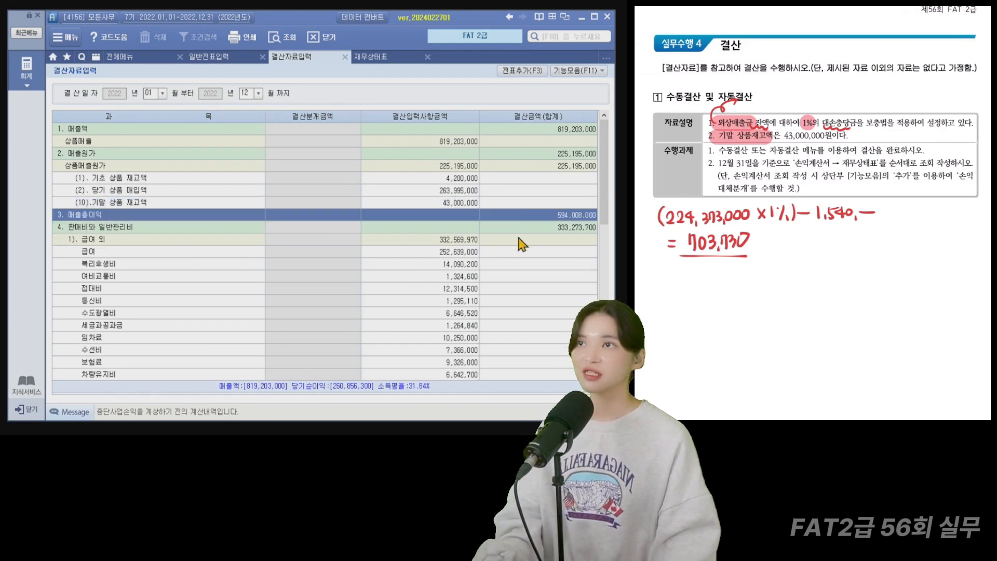
Add the closing entries from 결산자료입력 to the general vouchers (전표추가).
click(524, 71)
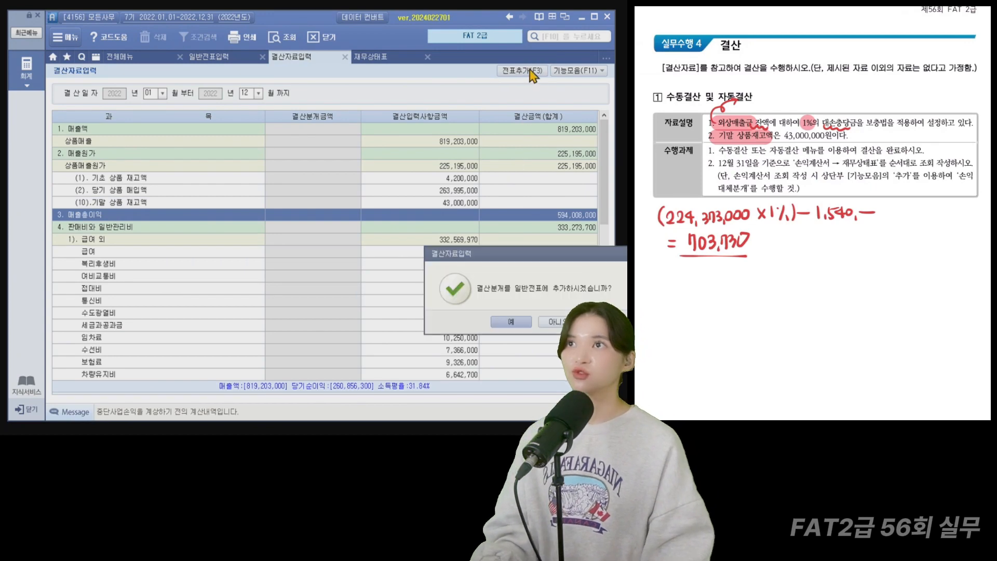
click(511, 322)
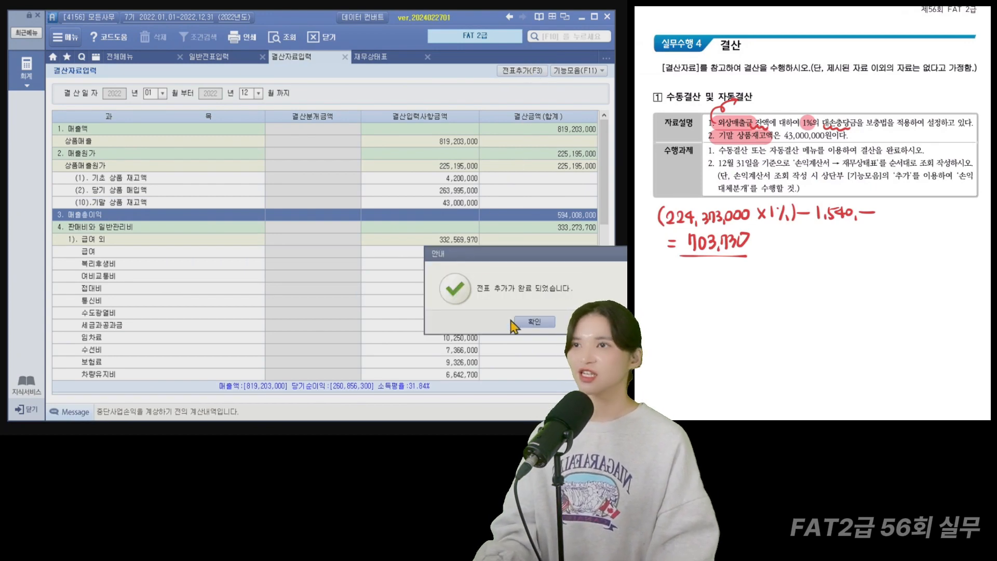
click(532, 322)
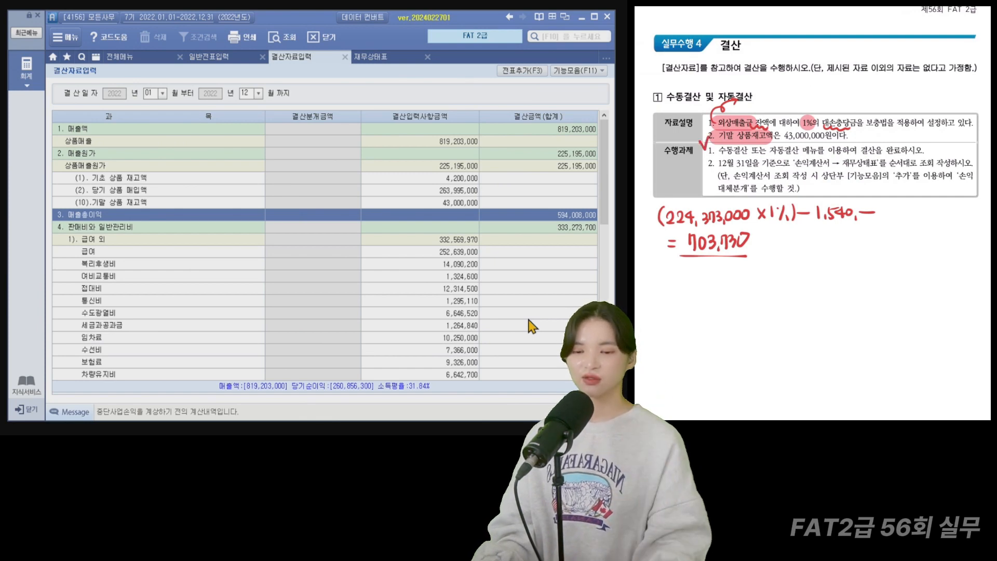
Query the 손익계산서 for December 2022 and add its 손익대체분개 entries to the vouchers with the 추가 function.
click(136, 55)
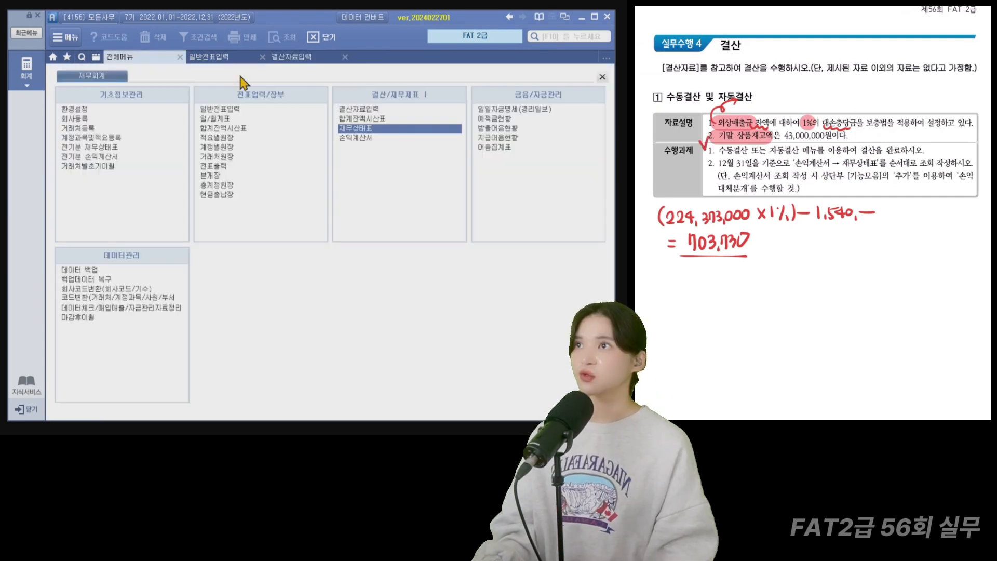
click(364, 138)
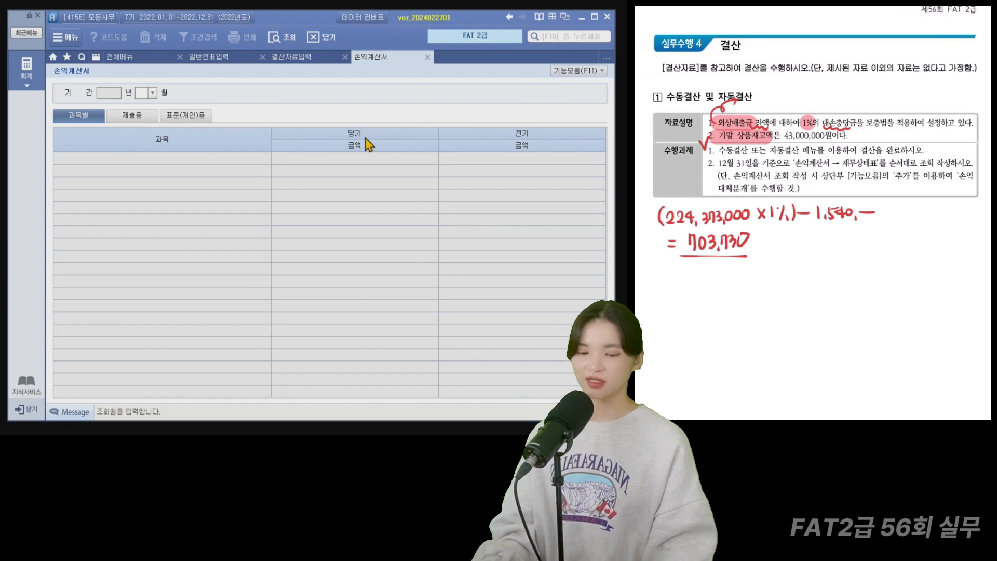
text(12)
key(Return)
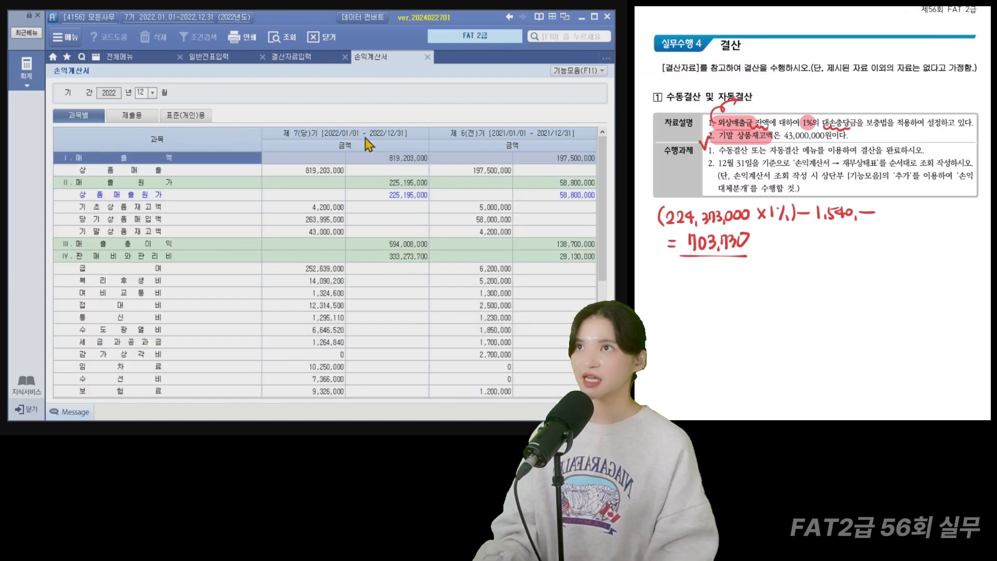
click(584, 72)
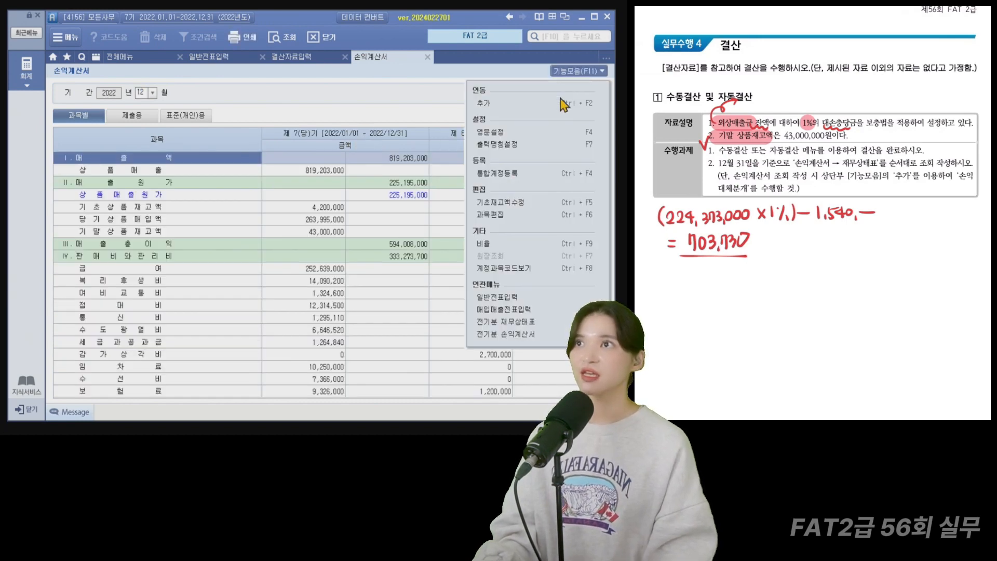
click(560, 105)
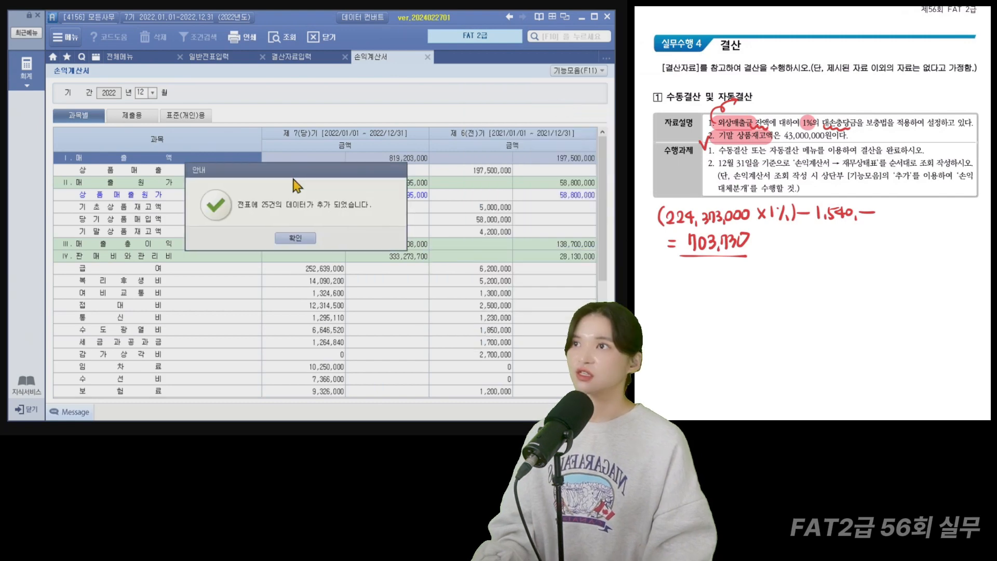
Review the cost of sales, bad debt and 손익 closing entries in 일반전표입력 for December 31, 2022.
click(301, 239)
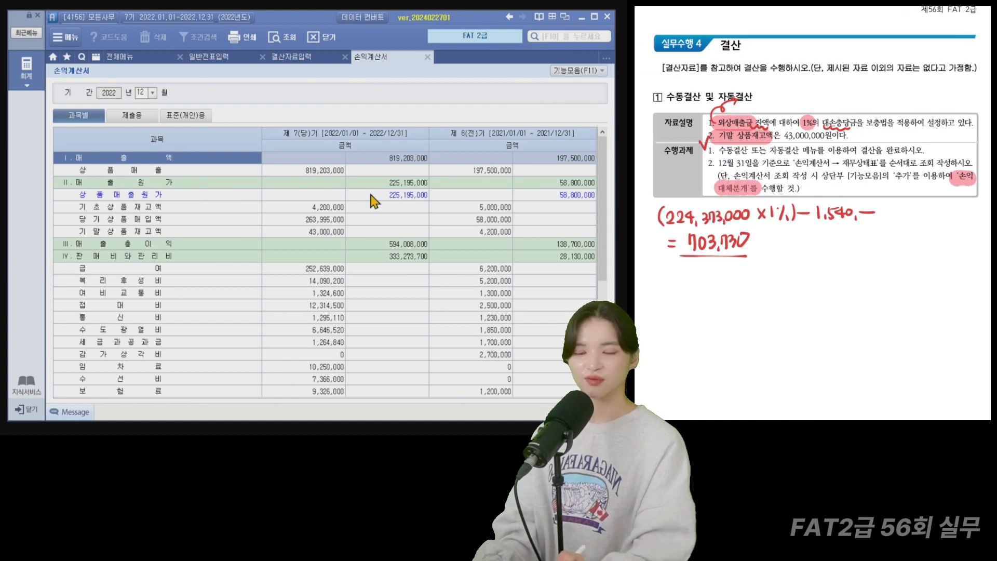
click(223, 57)
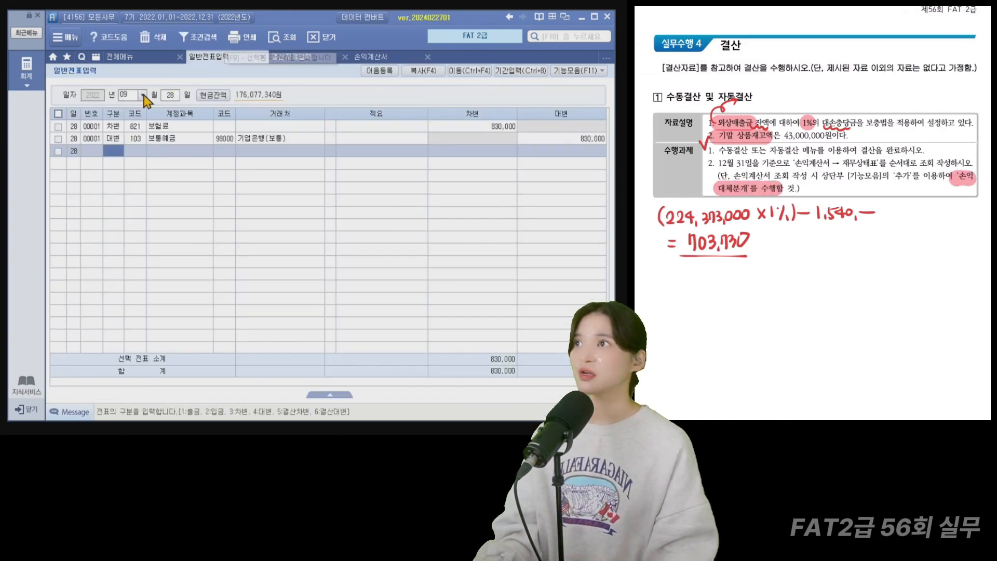
text(12)
key(Return)
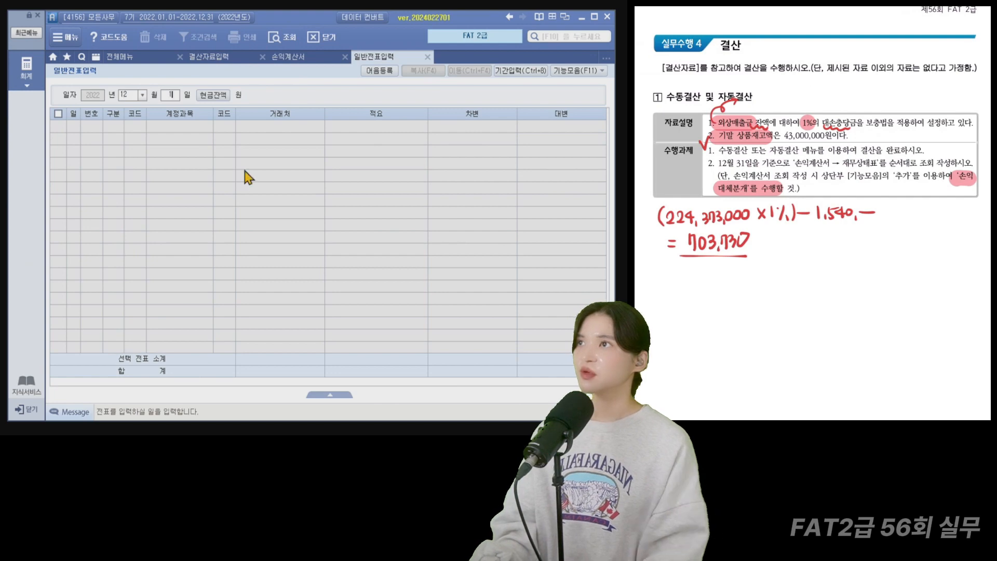
text(31)
key(Return)
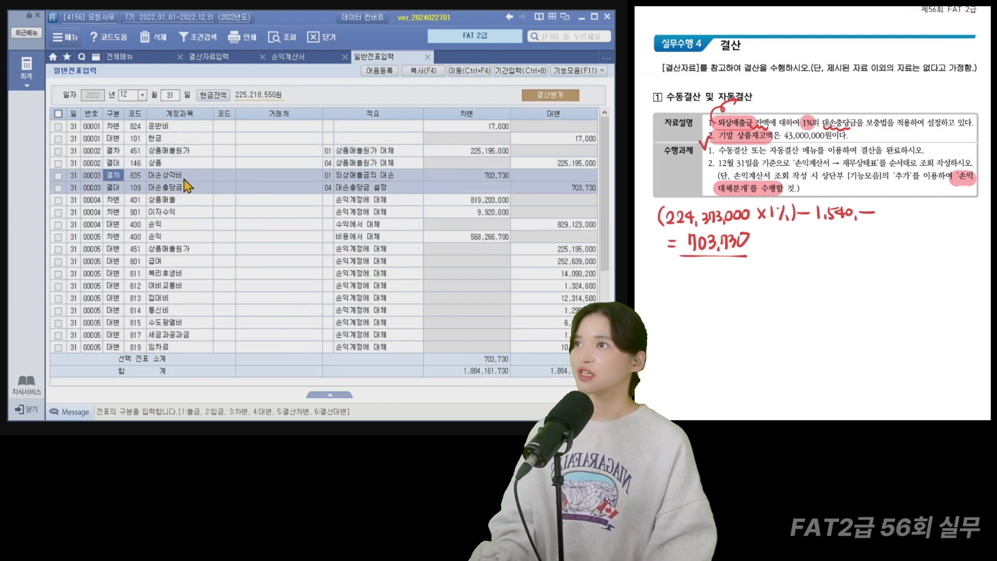
click(186, 155)
click(180, 185)
scroll(193, 226, down, 5)
click(195, 225)
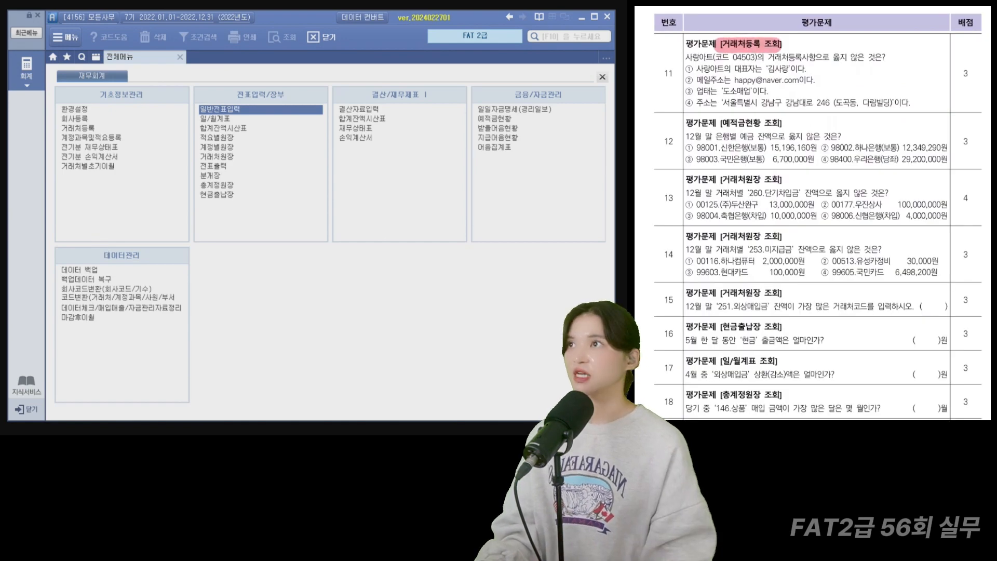
Find the customer 사랑아트 in 거래처등록.
click(75, 129)
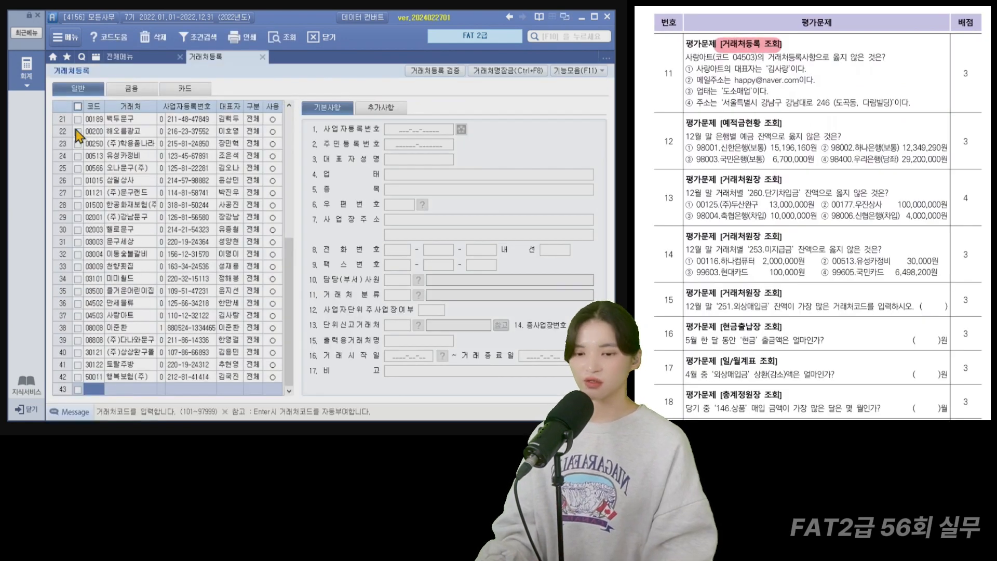
key(ctrl+f)
text(사랑)
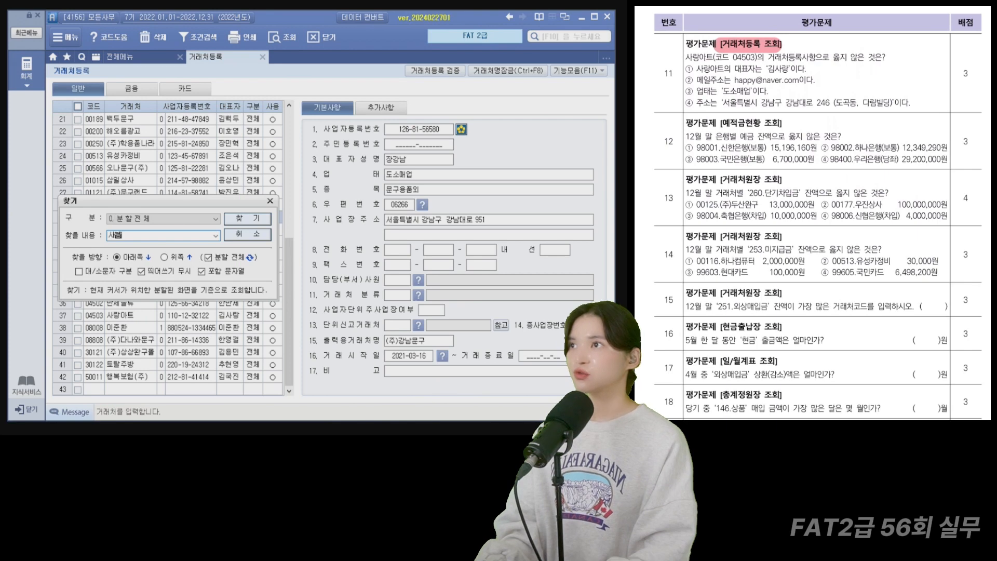
key(Return)
key(Escape)
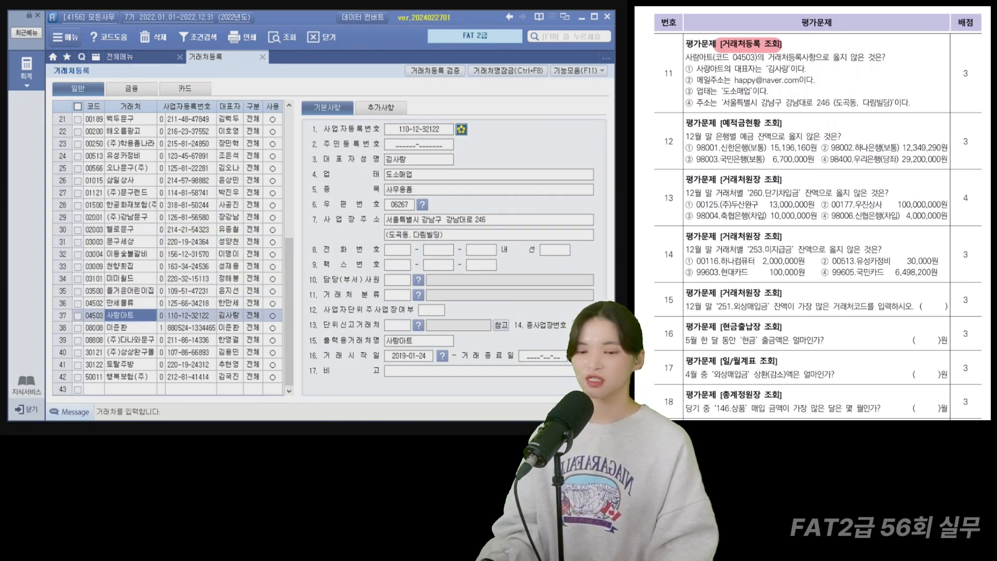
Check 사랑아트's representative name and contact e-mail for question 11, and close 거래처등록.
click(397, 163)
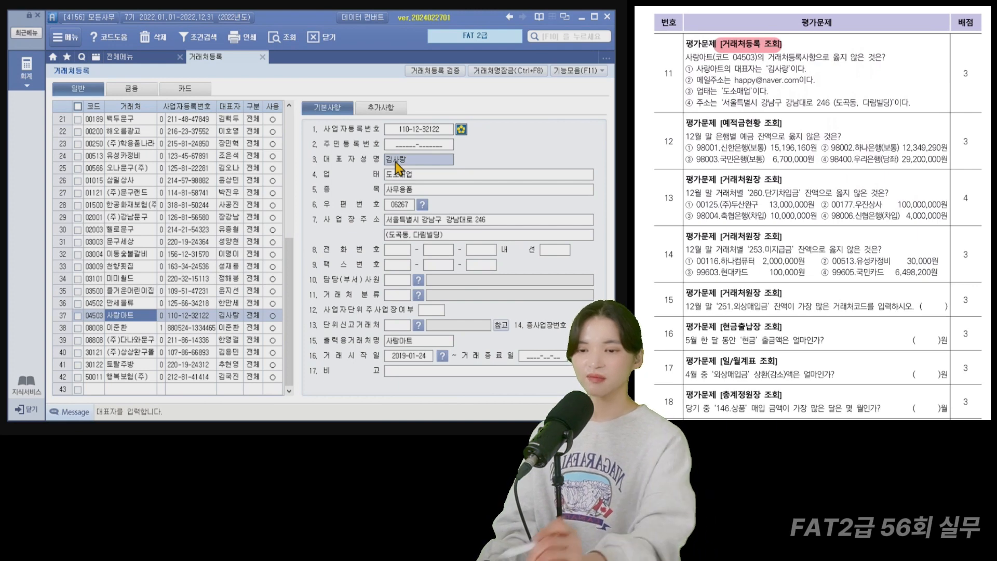
click(389, 106)
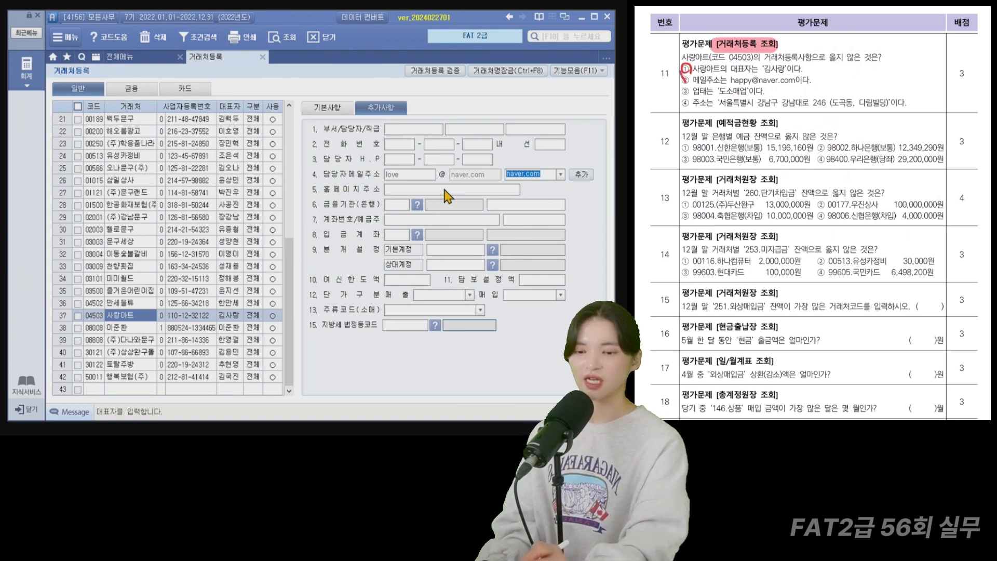
click(262, 56)
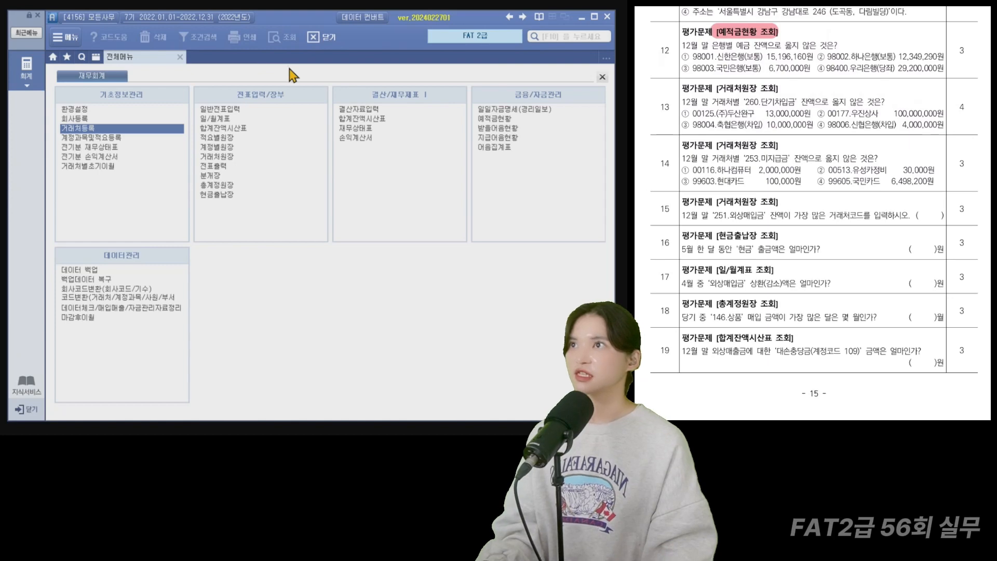
Query 예적금현황 as of December 31, 2022 and compare the bank balances with the options of question 12, including 신한은행(보통).
click(496, 119)
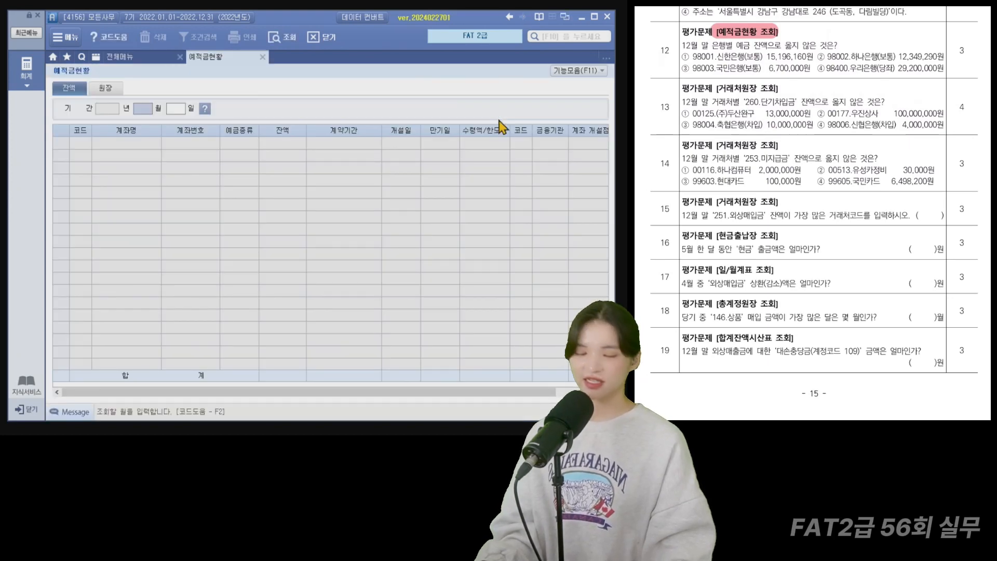
text(12)
key(Return)
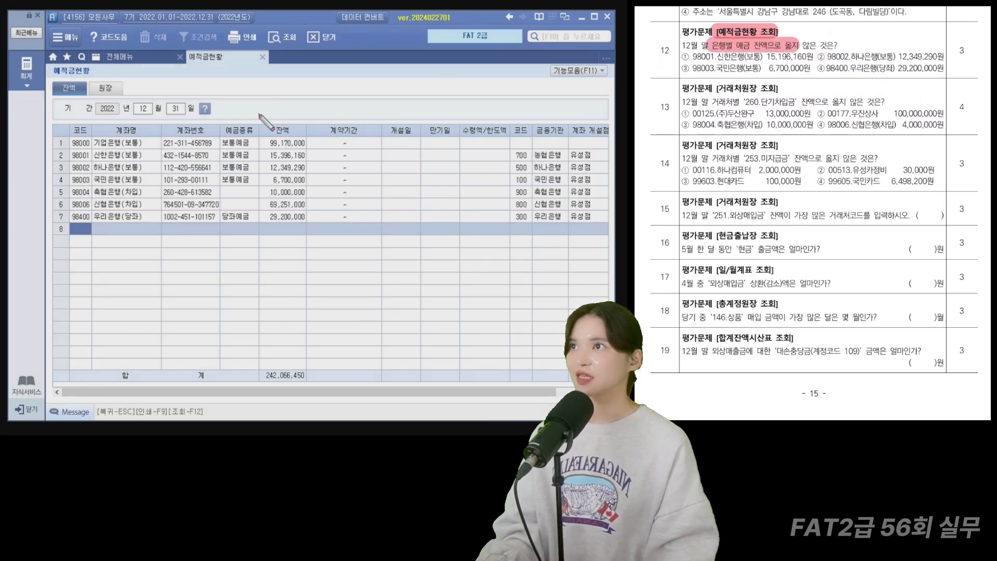
mouse_move(251, 117)
mouse_down()
mouse_move(327, 240)
mouse_move(315, 231)
mouse_up()
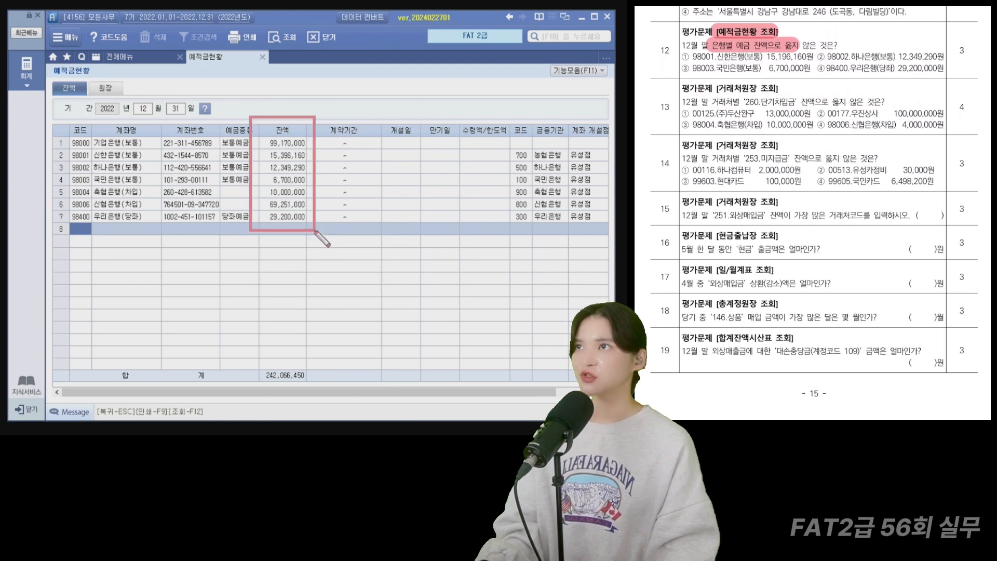
key(Escape)
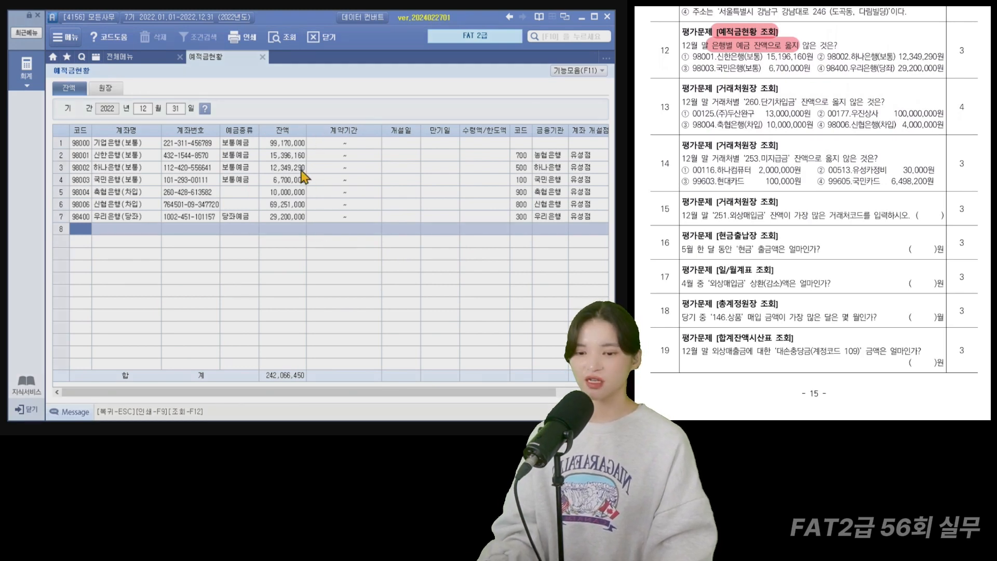
click(287, 158)
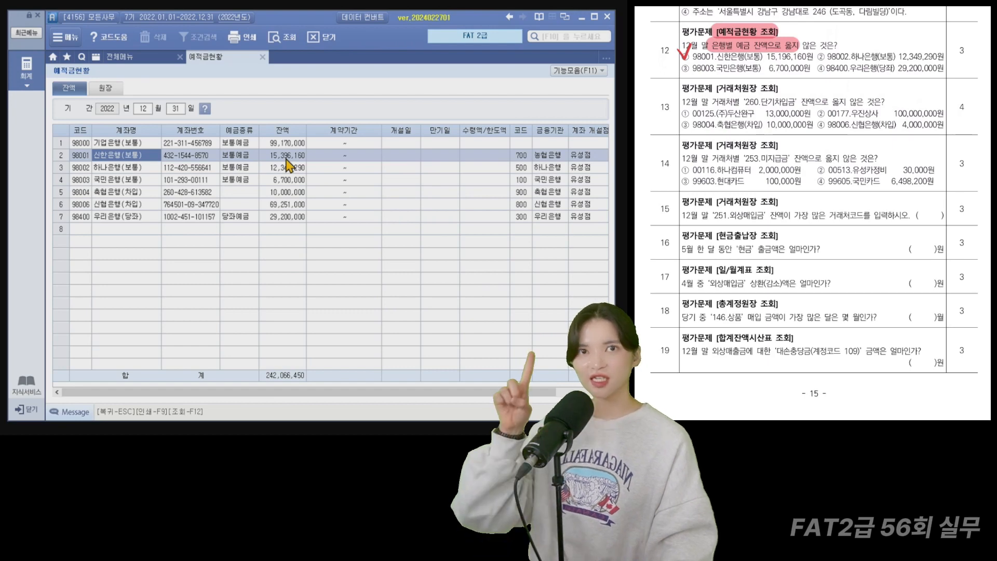
scroll(813, 213, down, 1)
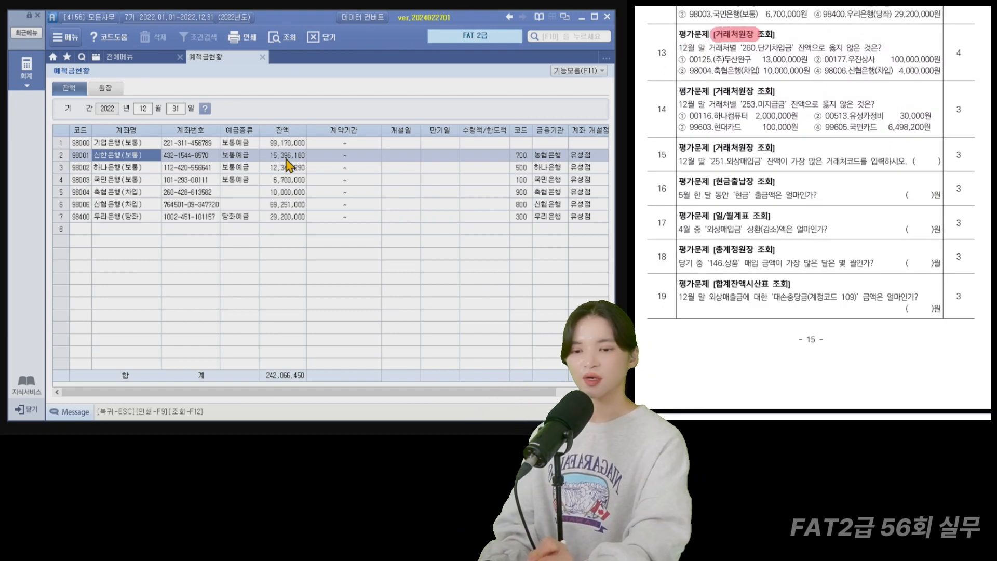
click(262, 58)
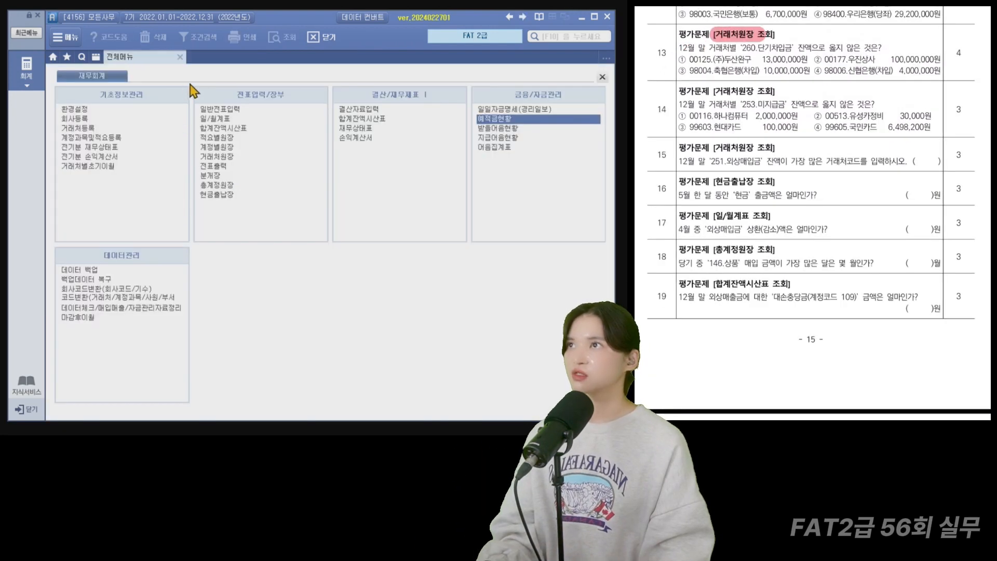
Query the 거래처원장 for December 31, 2022 with account 260 단기차입금 across all customers.
click(247, 136)
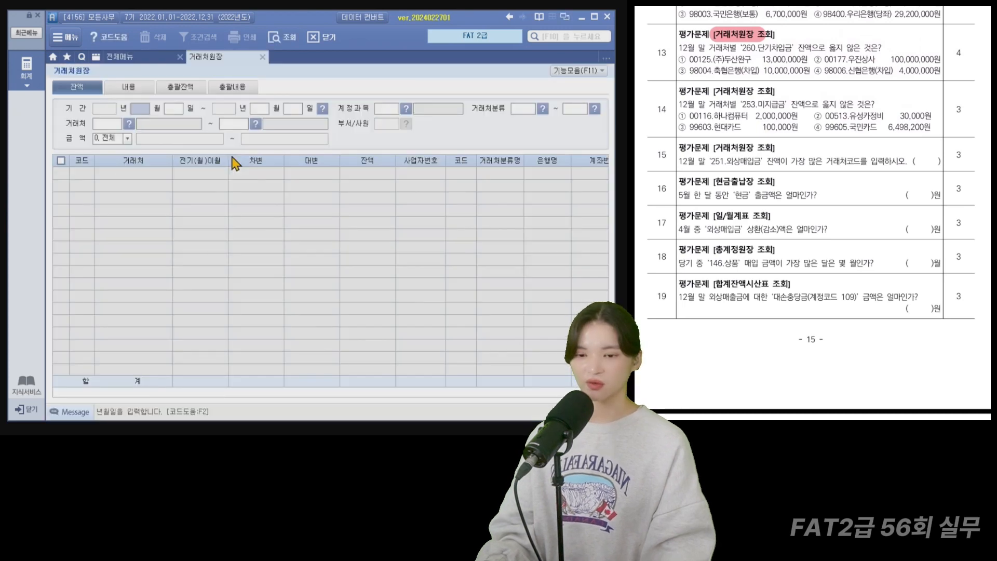
text(12311231)
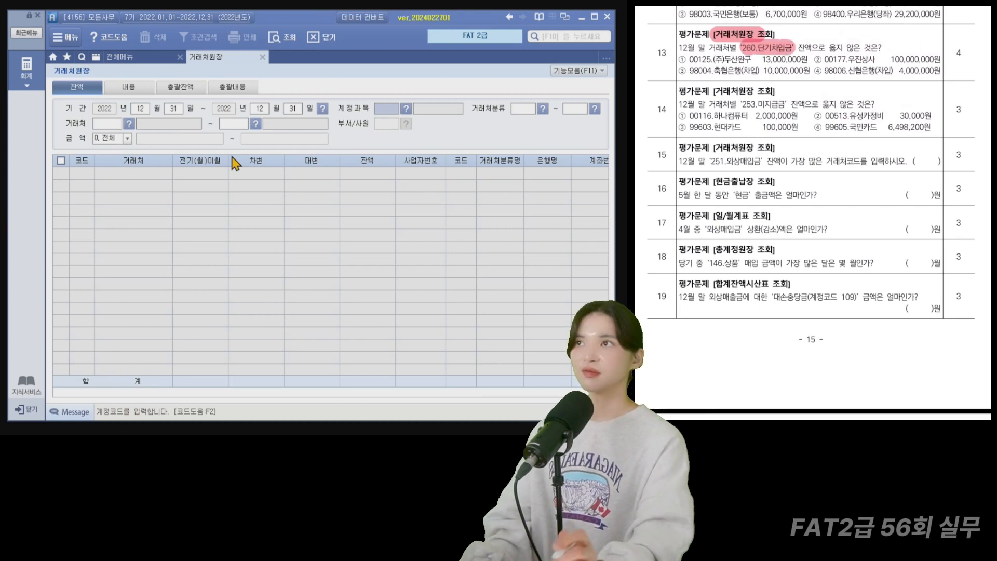
key(F2)
text(260)
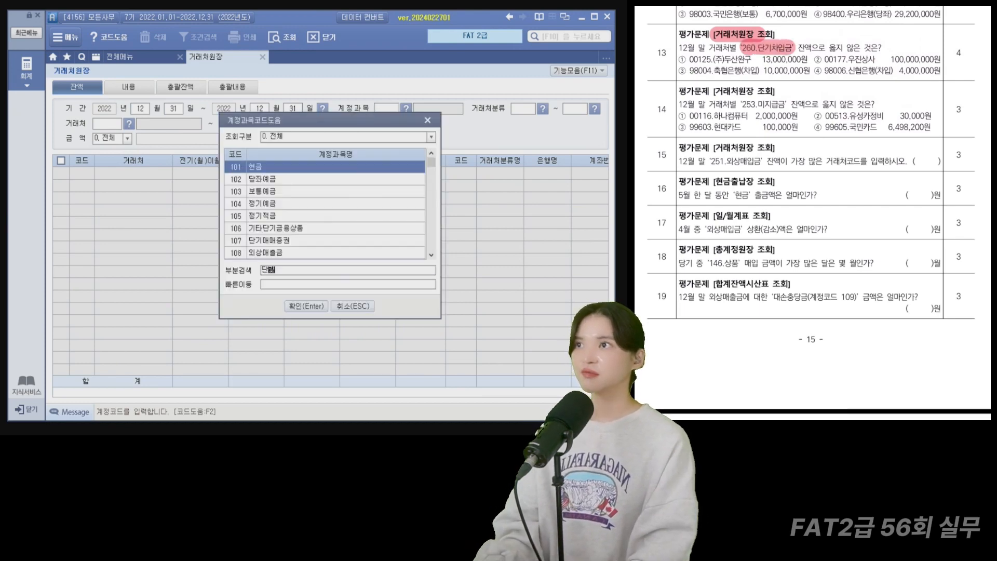
key(Return)
key(Return)
key(Return)
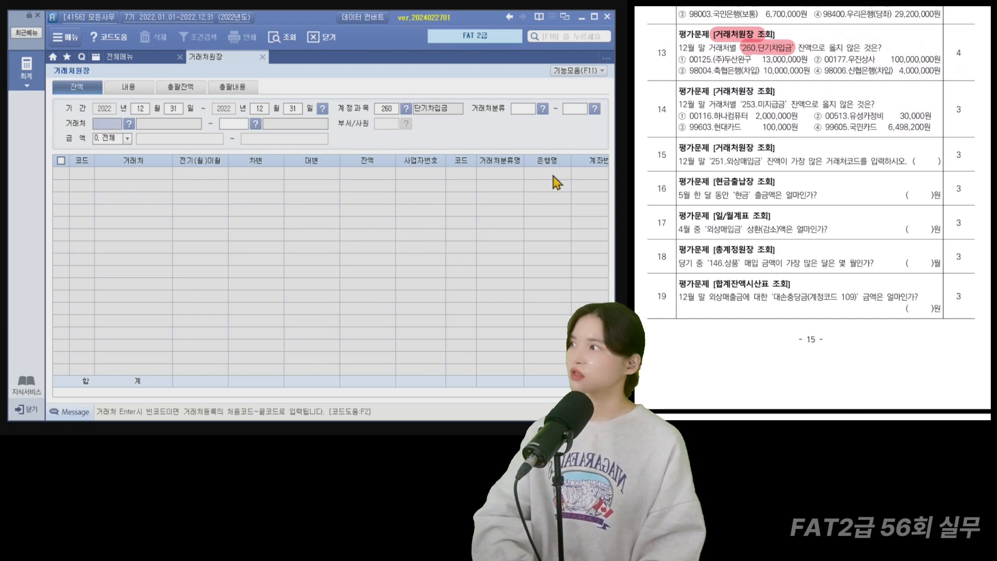
key(Return)
key(Return)
key(Return)
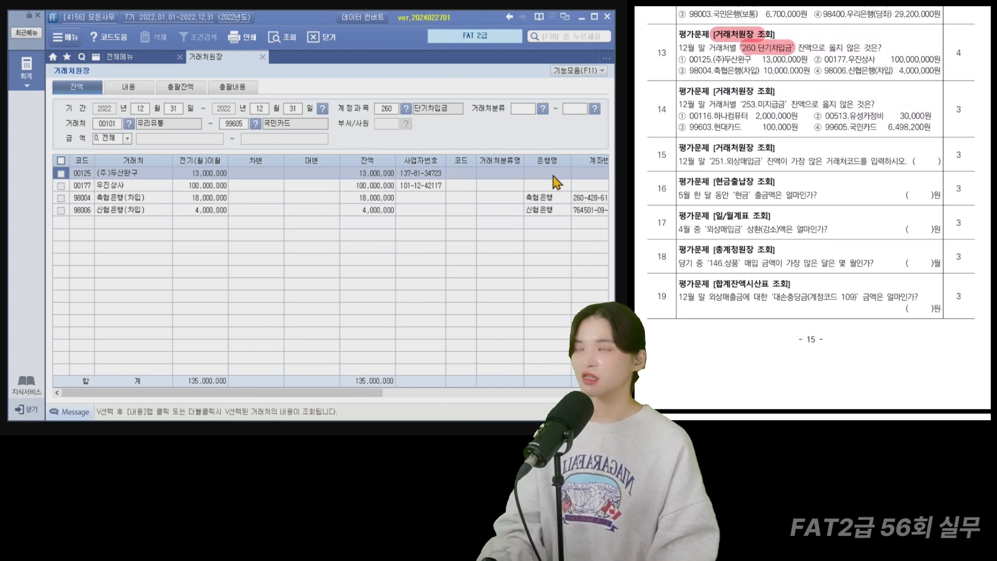
Compare the 단기차입금 balances of (주)두산완구, 우진상사 and 축협은행(차입) with the options of question 13.
drag(338, 152, 401, 229)
key(Escape)
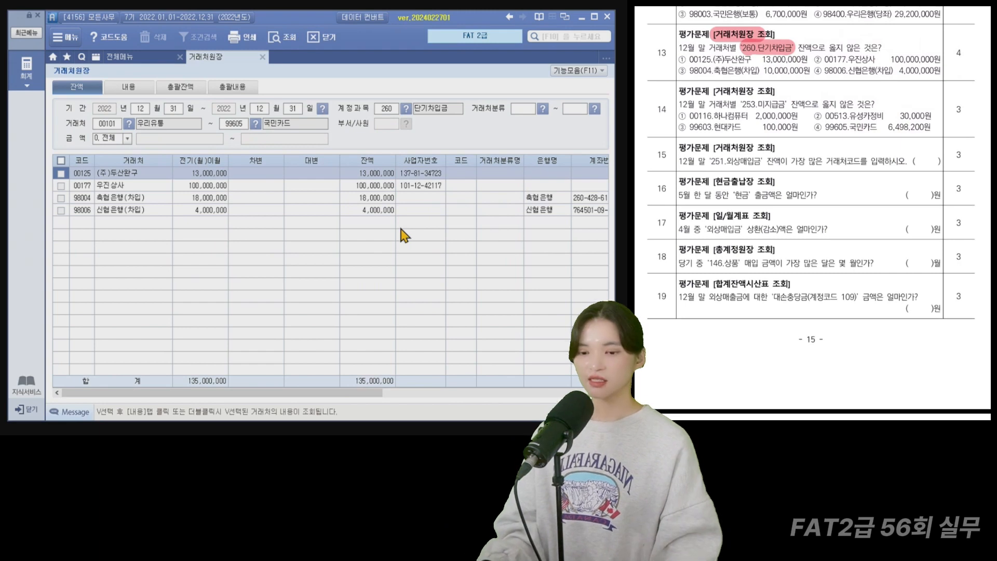
click(383, 175)
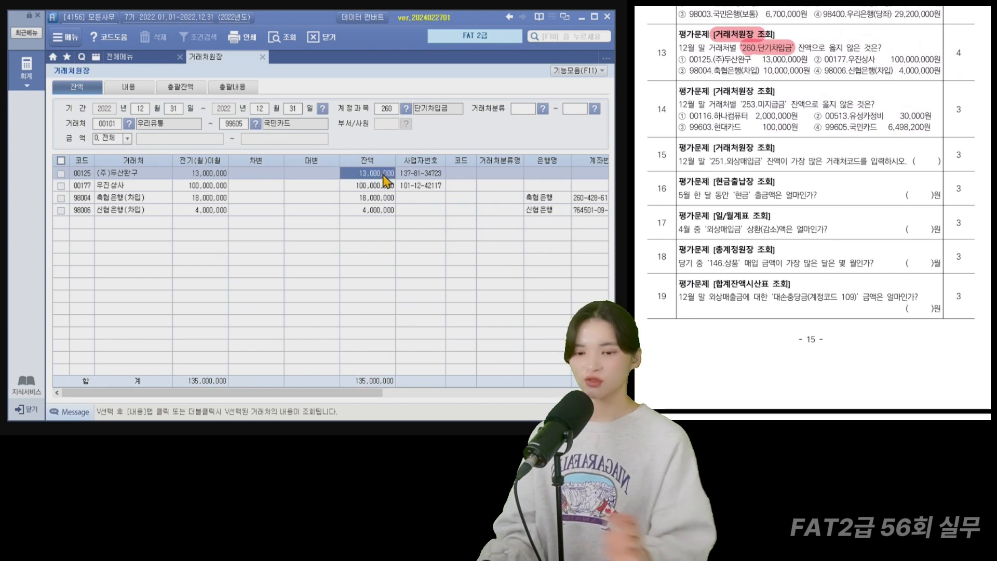
click(383, 182)
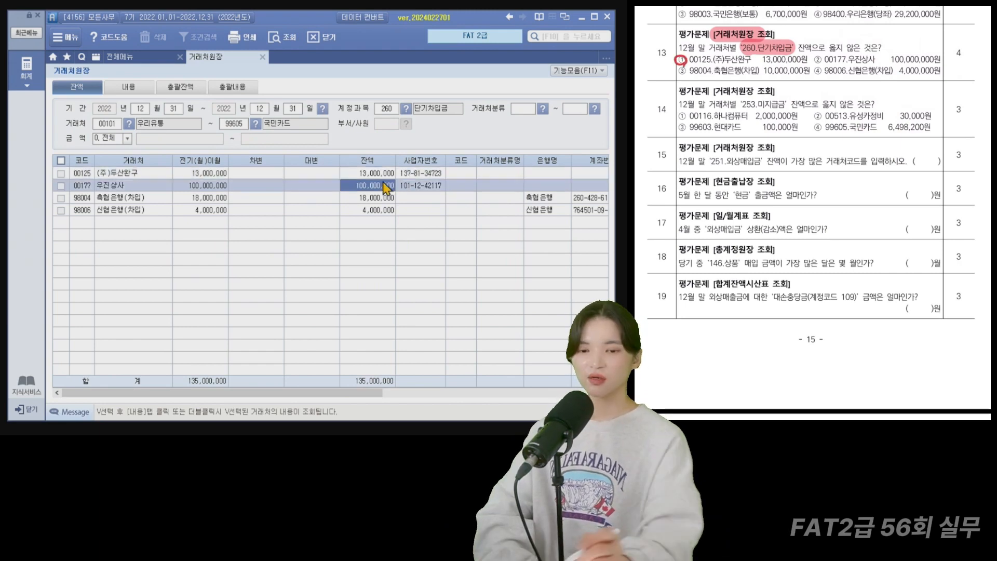
click(386, 200)
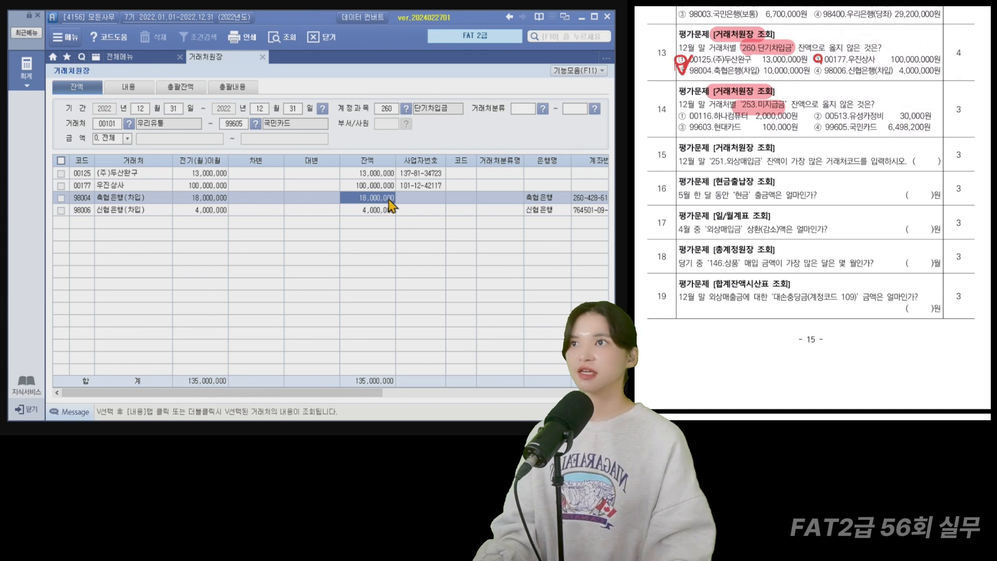
click(385, 110)
key(F2)
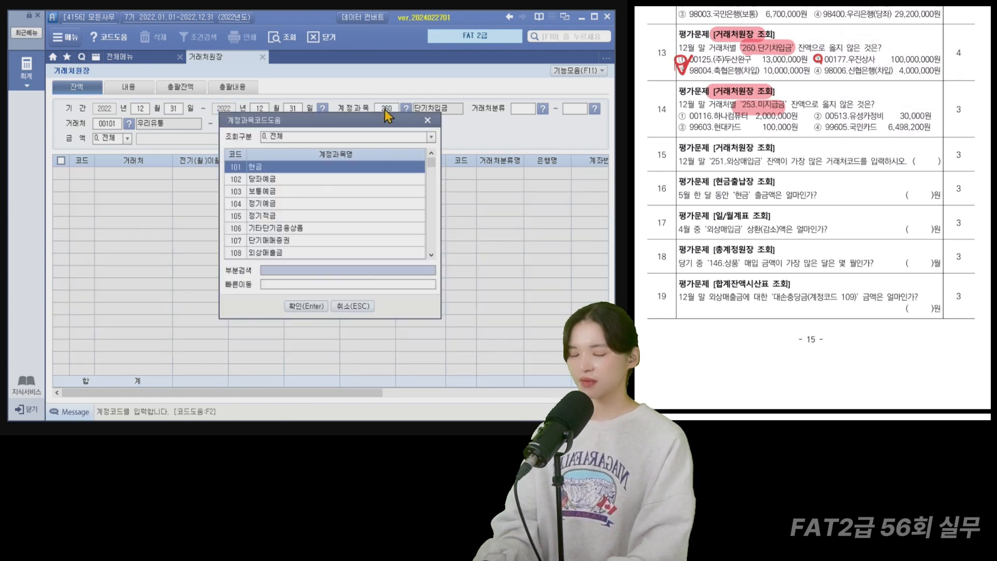
text(미지)
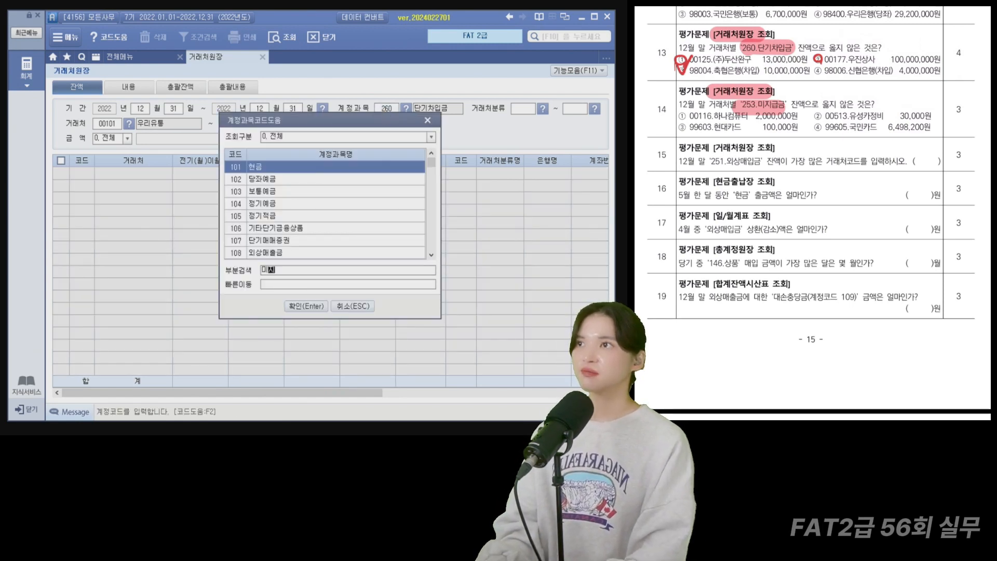
key(Escape)
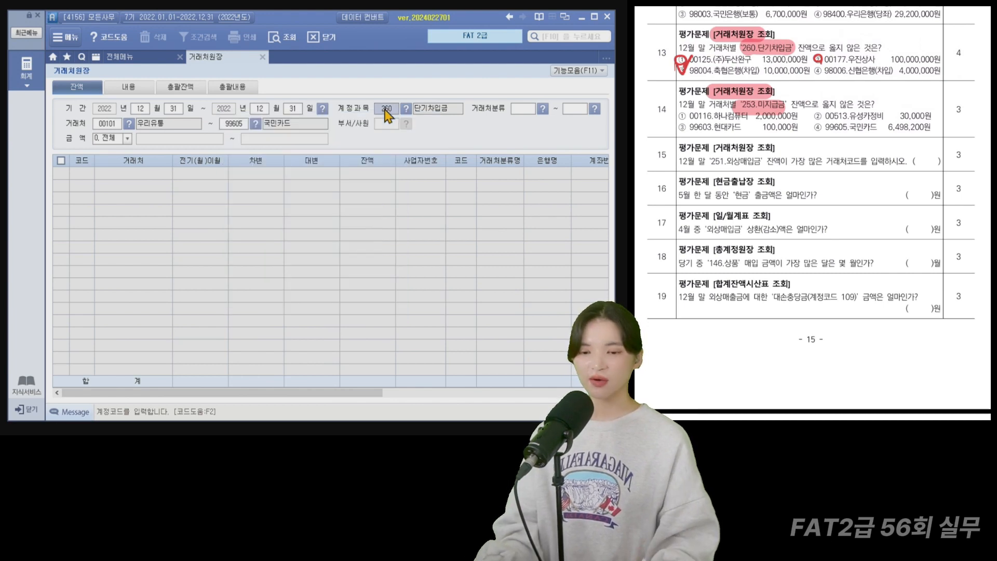
Query the same 거래처원장 date and customer range for account 253 미지급금.
text(253)
key(Return)
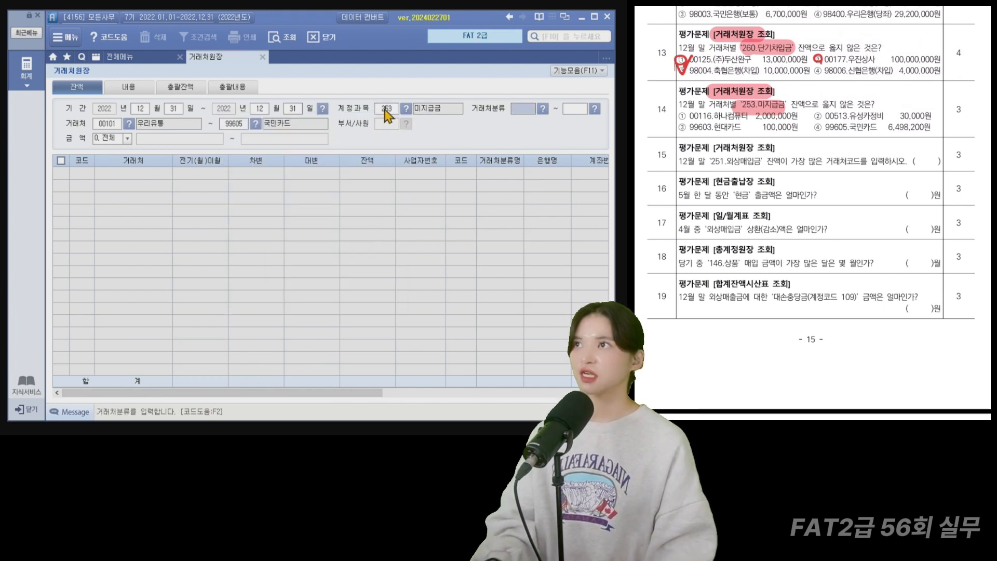
key(Return)
key(Return)
key(Return)
key(Return)
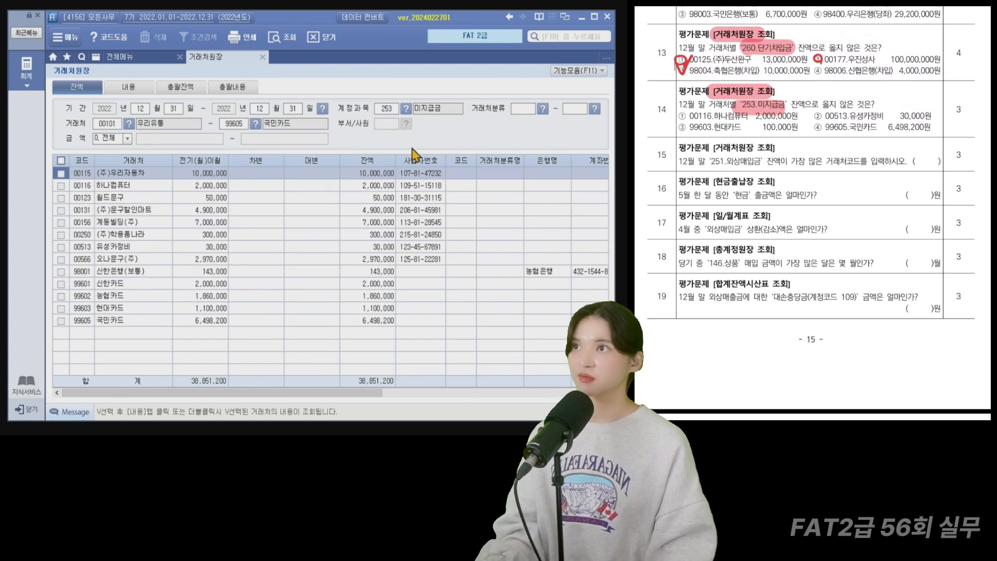
Compare the 미지급금 balances of 하나컴퓨터, 유성카정비 and 현대카드 with the options of question 14.
drag(335, 150, 404, 333)
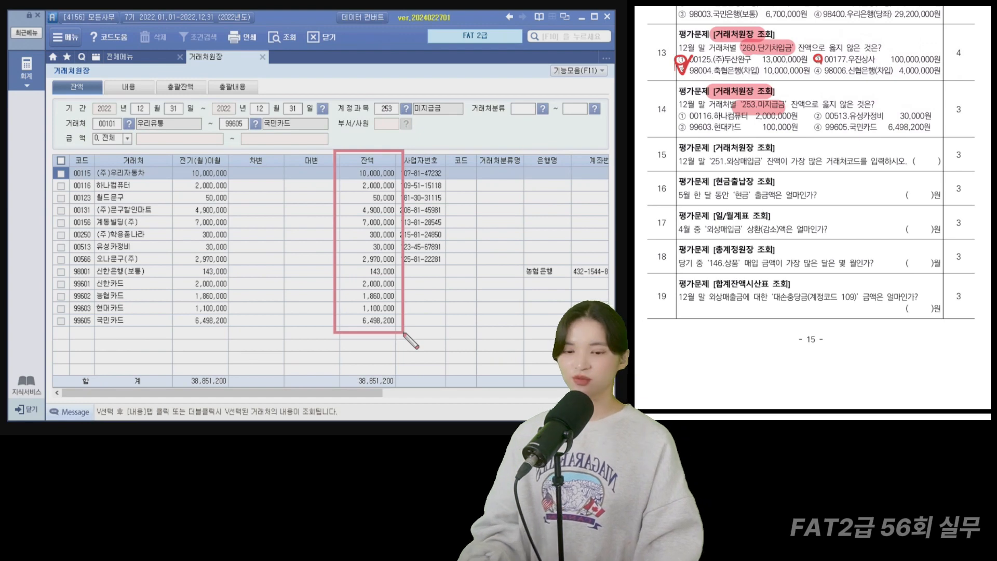
key(Escape)
click(123, 187)
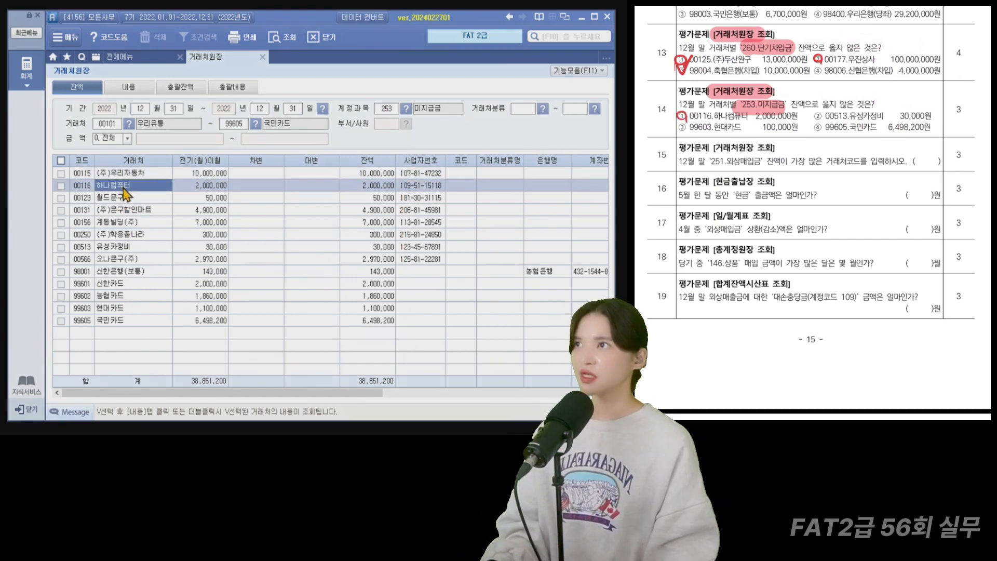
click(127, 248)
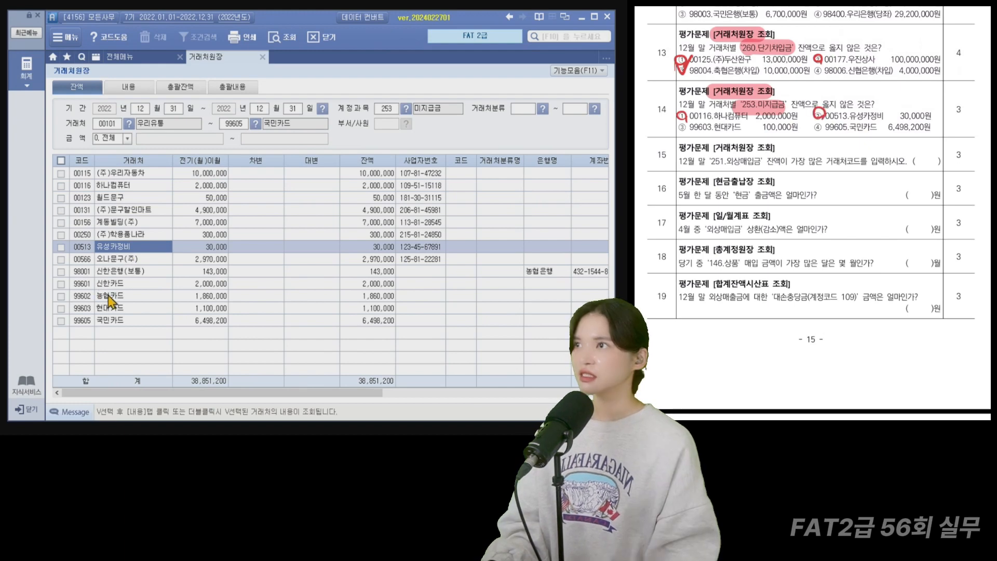
click(115, 309)
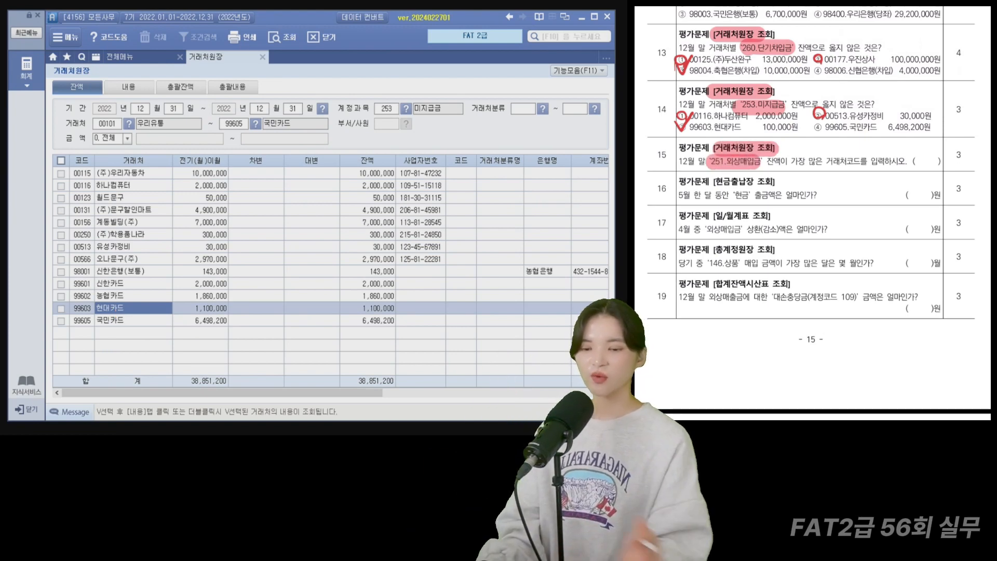
Query the 거래처원장 for account 251 외상매입금, keeping the December 31, 2022 date and full customer range.
click(386, 111)
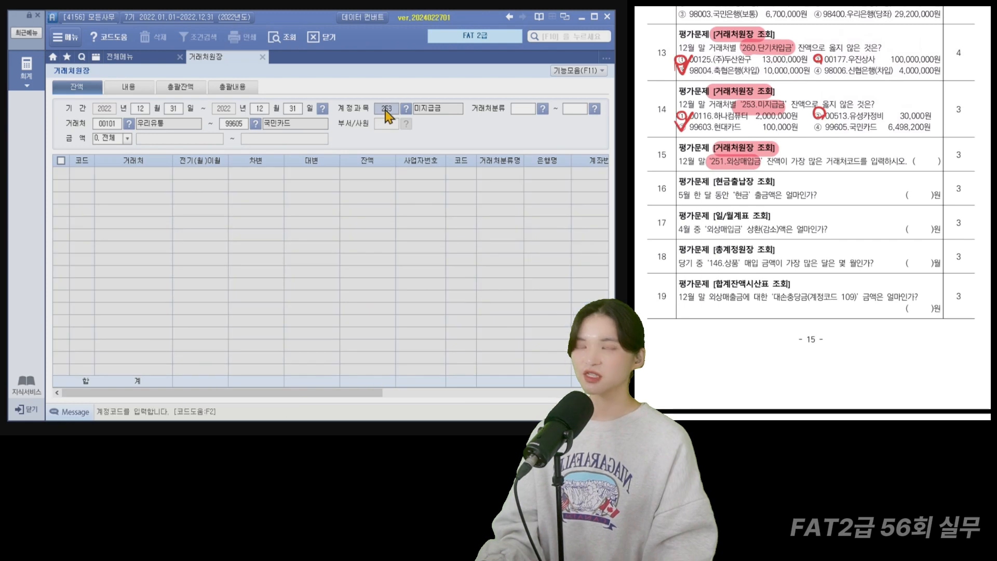
text(251)
key(Return)
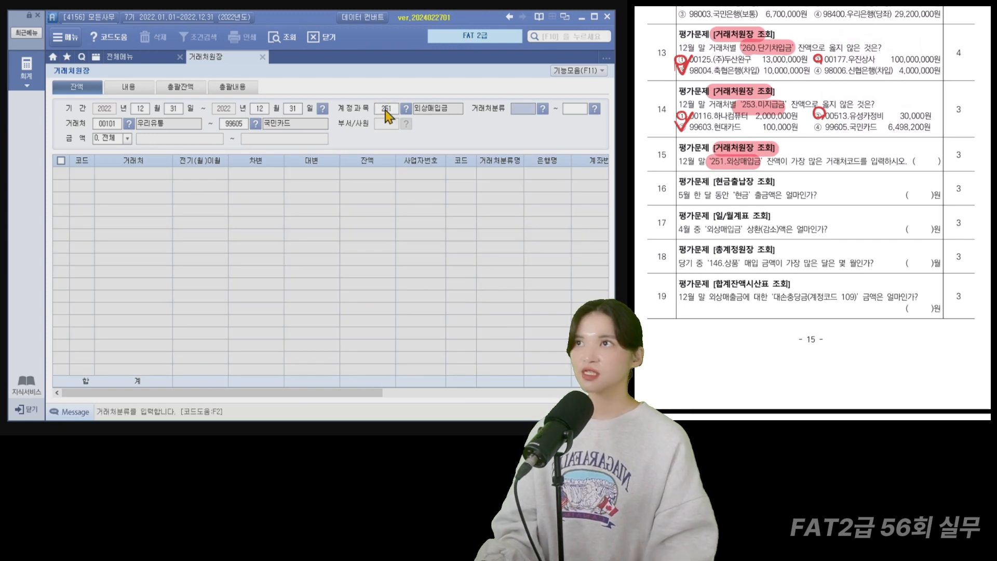
key(Return)
key(Return)
key(Return)
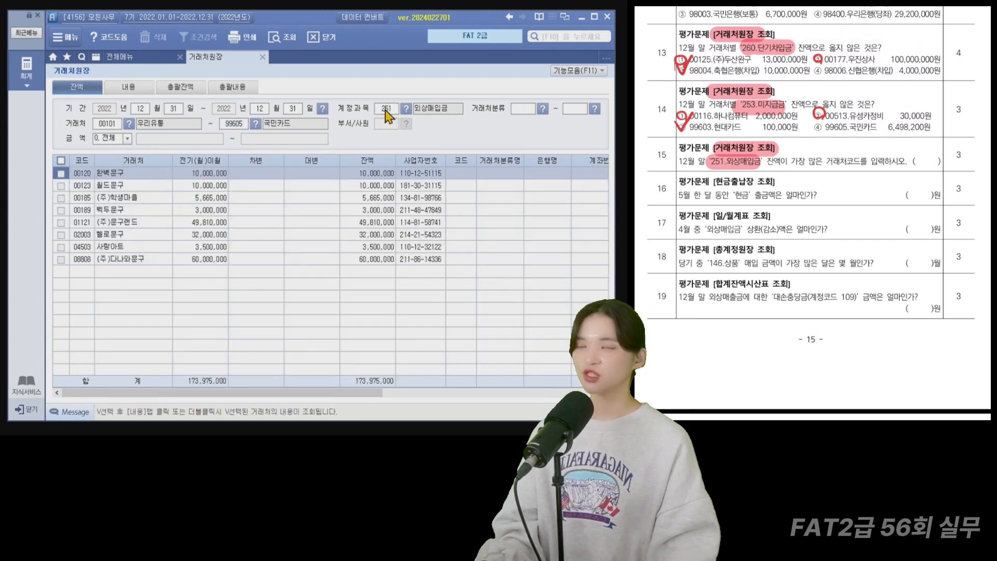
Find the customer with the largest 외상매입금 balance and write its customer code as the answer to question 15.
drag(337, 150, 412, 274)
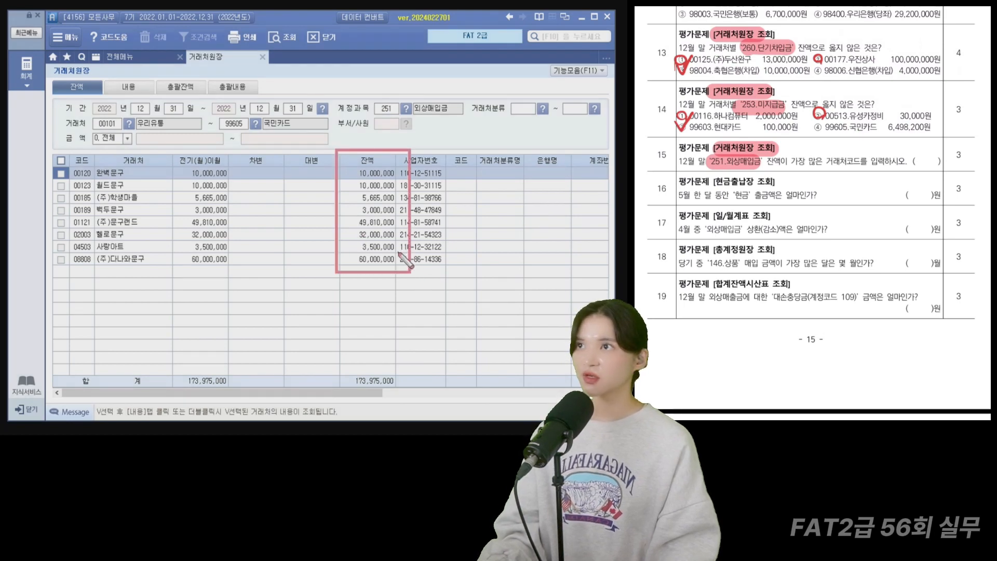
mouse_move(401, 251)
mouse_down()
mouse_move(279, 271)
mouse_move(62, 270)
mouse_move(78, 262)
mouse_move(102, 274)
mouse_up()
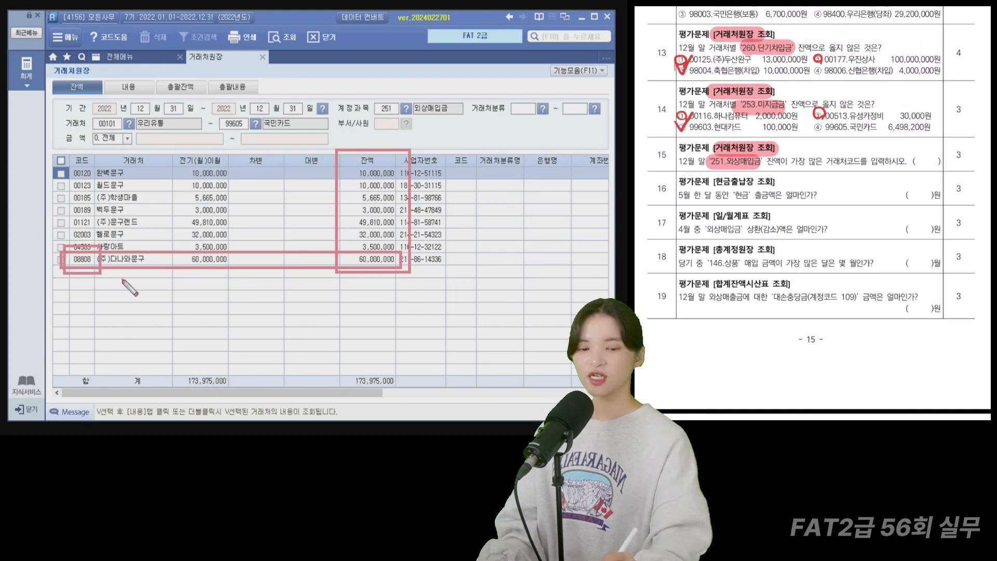
drag(896, 145, 919, 145)
drag(927, 142, 926, 152)
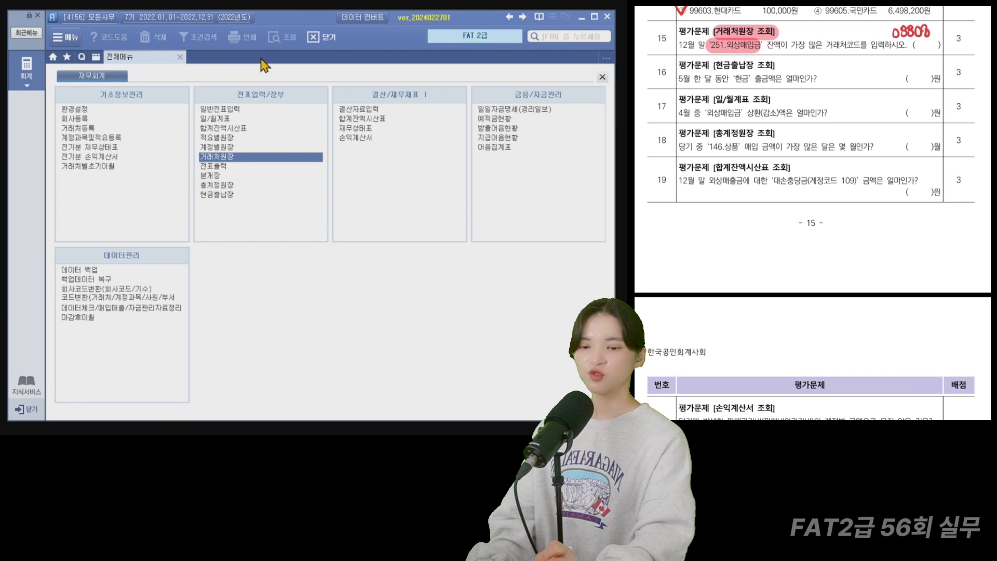
Mark the 현금출납장 named in question 16 and query it for May 1 to May 31, 2022.
drag(717, 65, 766, 65)
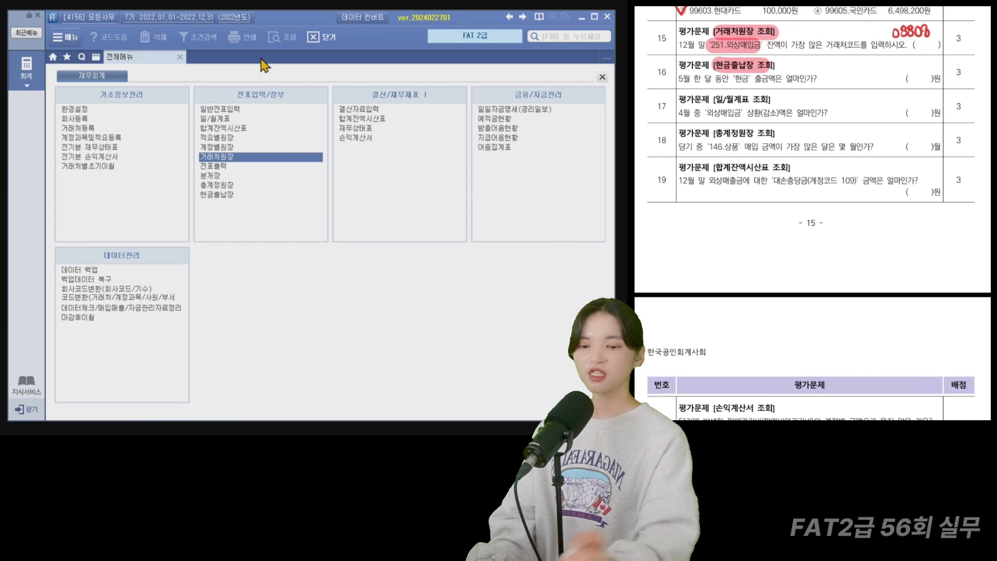
click(222, 195)
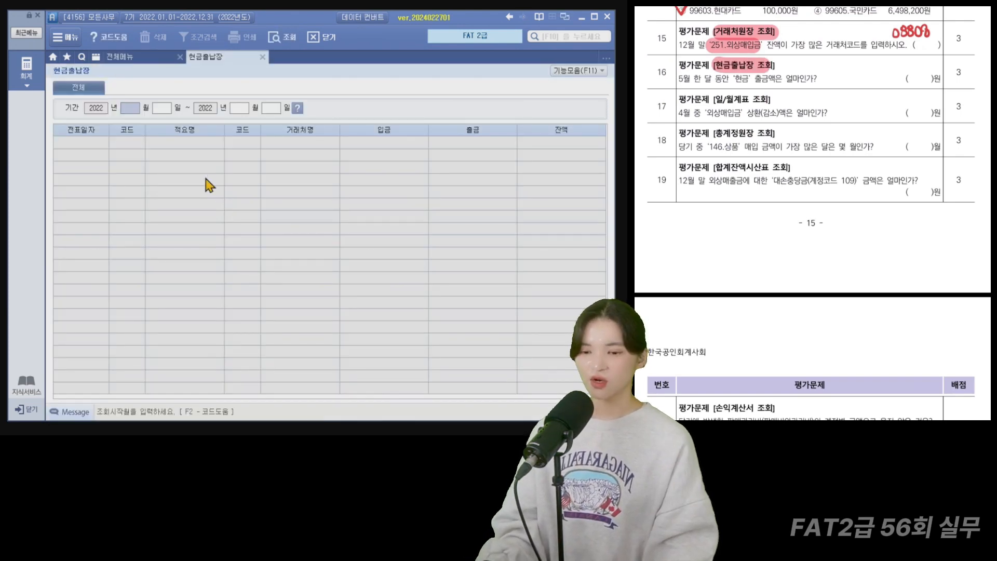
text(05)
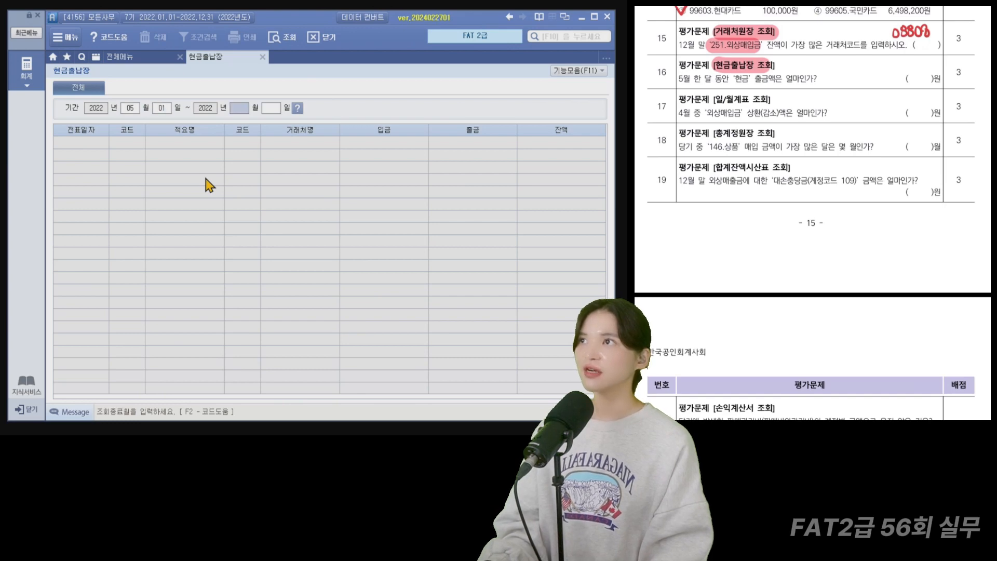
text(010531)
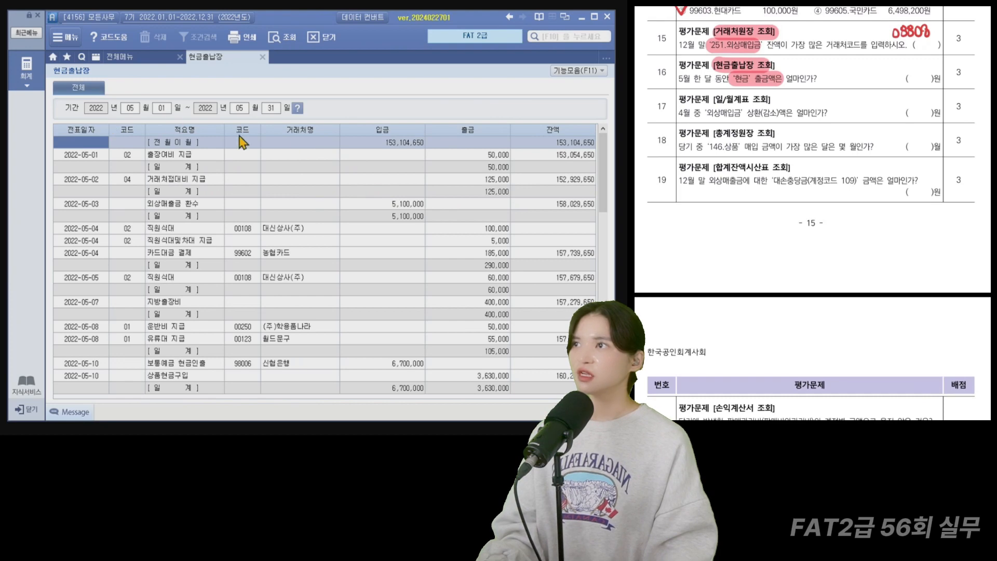
Find the monthly cash payment total for May and write 40,545,890 as the answer to question 16.
scroll(470, 231, down, 10)
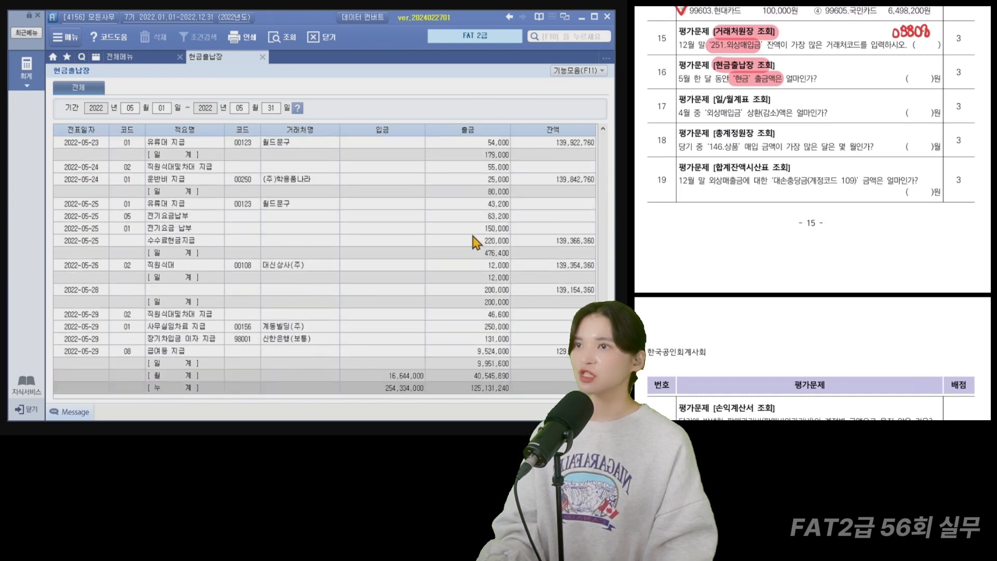
drag(423, 366, 517, 383)
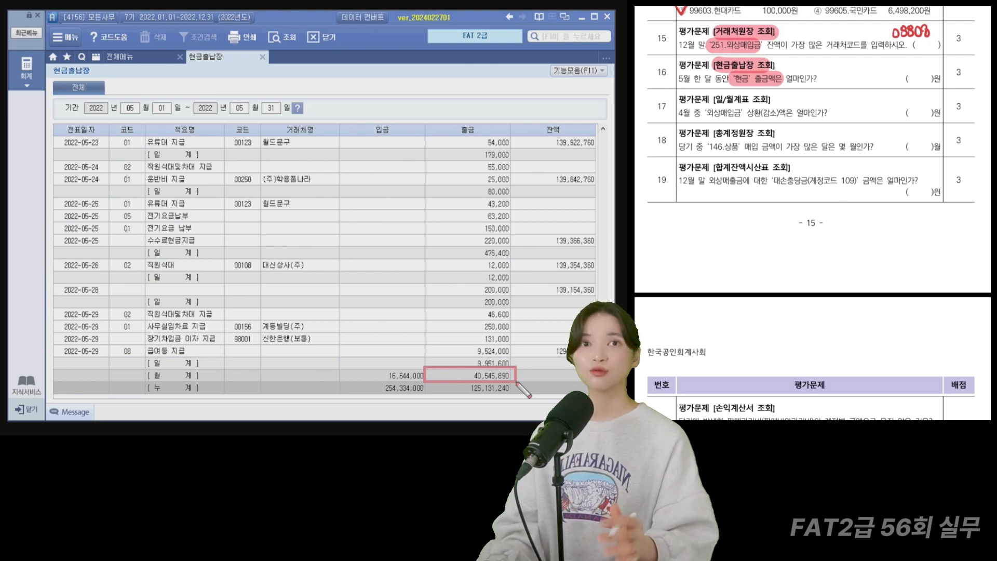
drag(869, 72, 874, 79)
mouse_move(871, 72)
mouse_down()
mouse_move(871, 84)
mouse_move(877, 74)
mouse_move(883, 83)
mouse_move(913, 81)
mouse_up()
mouse_move(922, 73)
mouse_down()
mouse_move(919, 85)
mouse_move(925, 73)
mouse_up()
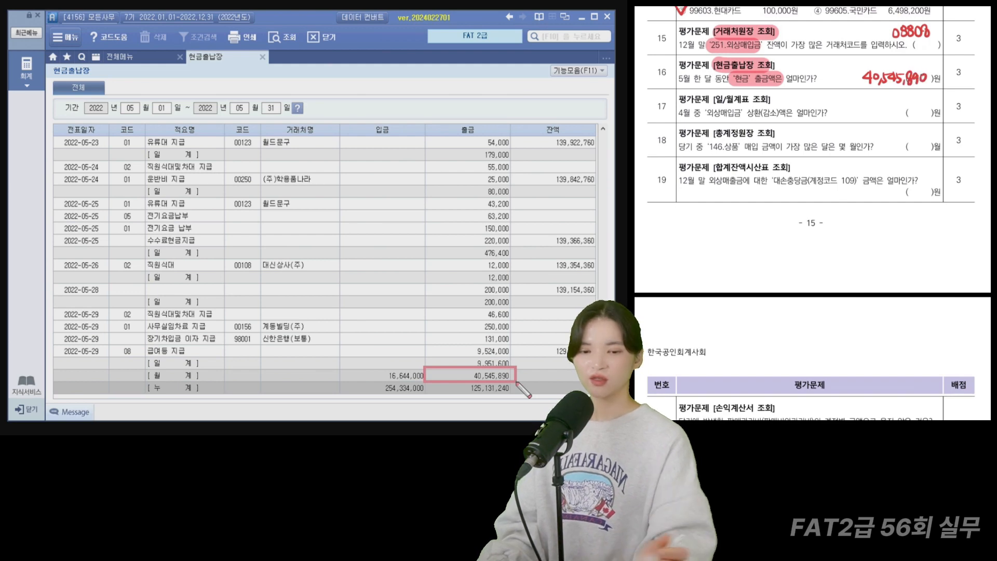
Mark the 일/월계표 named in question 17 and query it for April 1 to April 30, 2022.
drag(713, 98, 770, 100)
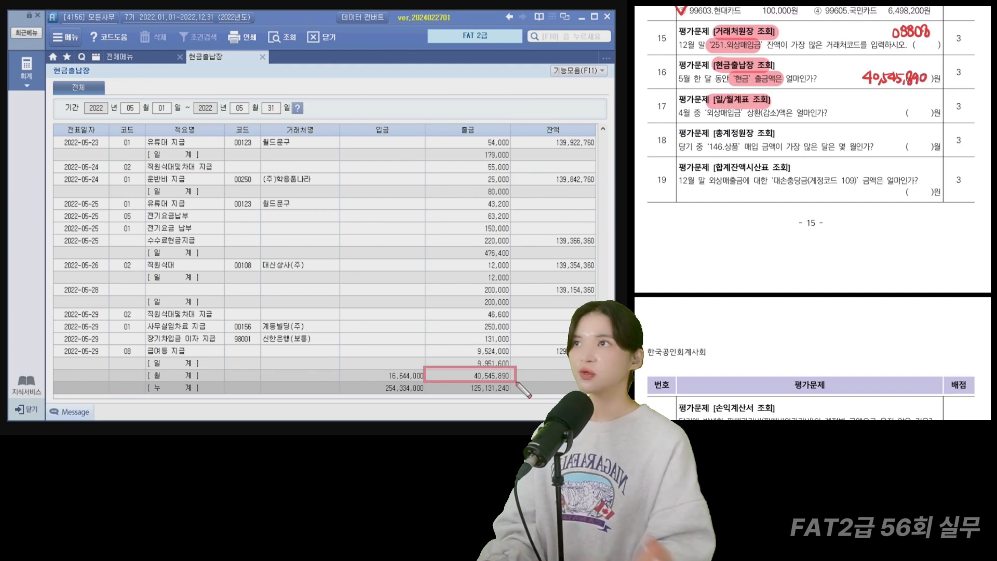
click(262, 56)
click(223, 119)
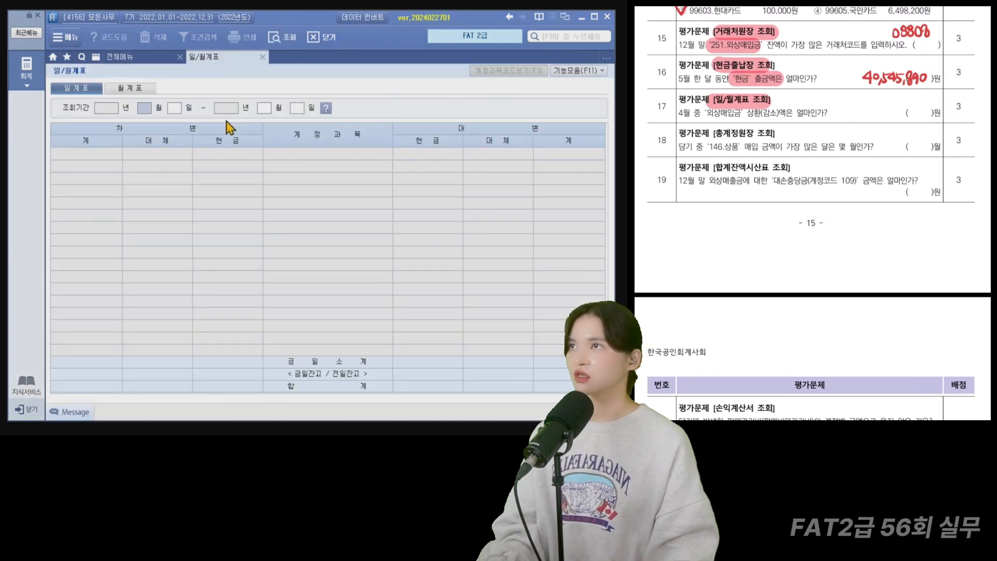
text(4)
key(Return)
key(Return)
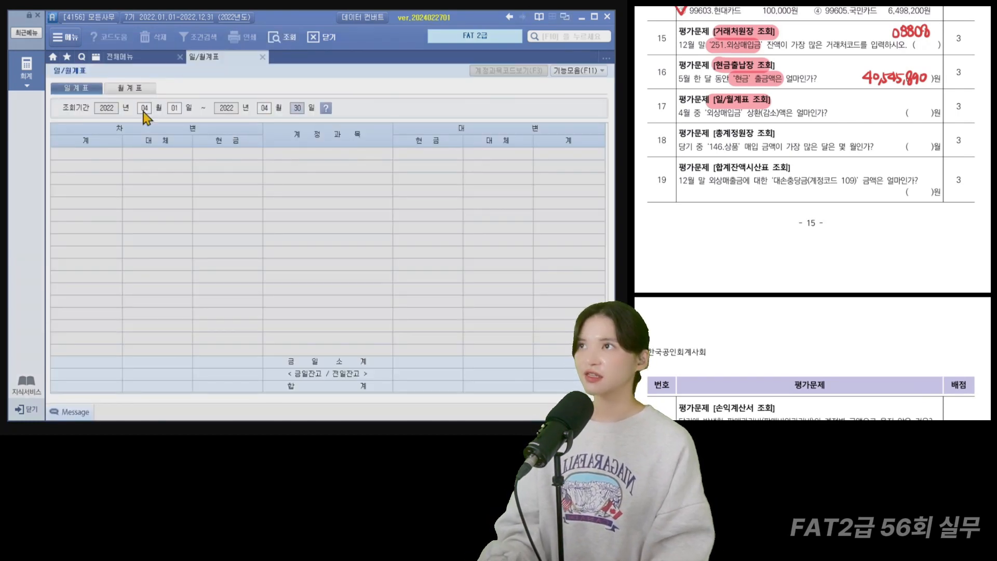
key(Return)
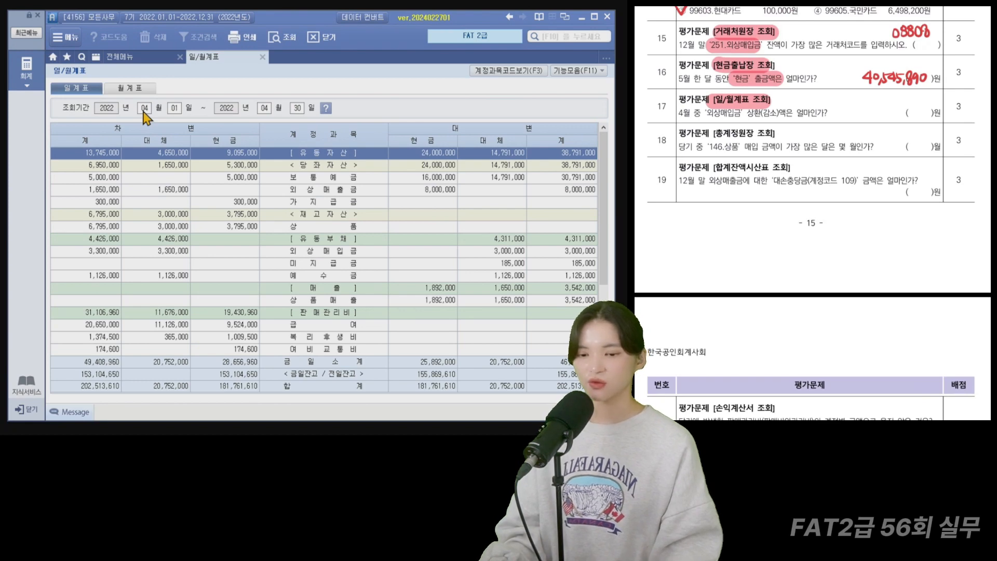
Examine the debit and credit sides of 외상매입금 for its April decrease for question 17, and close the 일/월계표.
click(306, 254)
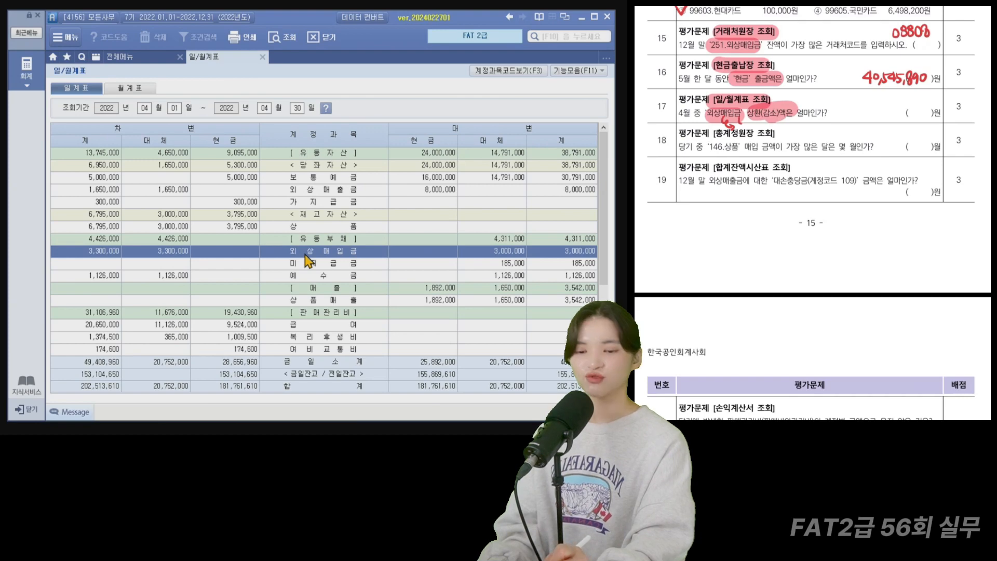
mouse_move(387, 223)
mouse_down()
mouse_move(424, 244)
mouse_move(599, 285)
mouse_up()
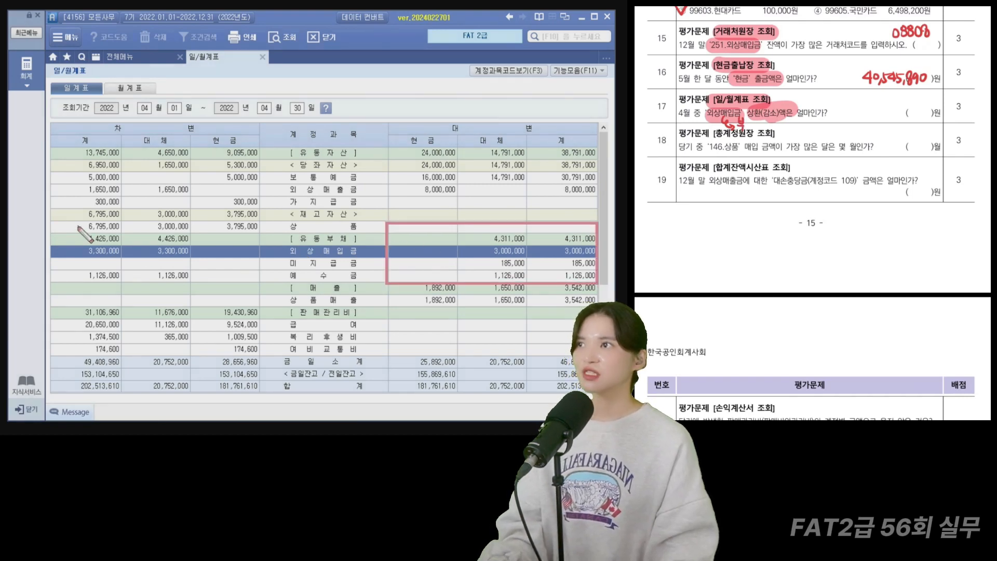
drag(68, 228, 206, 273)
key(Escape)
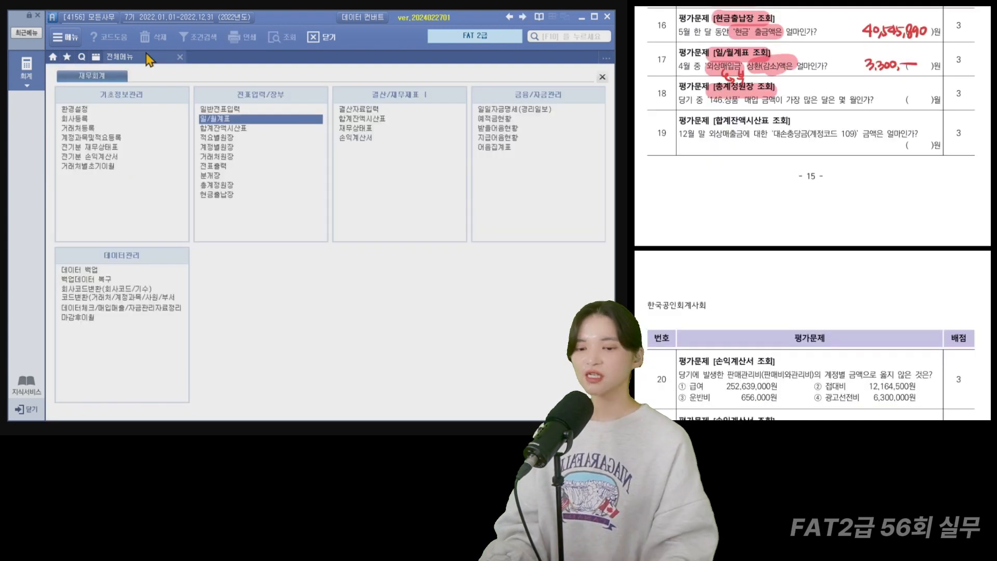
Query the monthly 총계정원장 for account 146 상품 over January 1 to December 31, 2022.
click(217, 185)
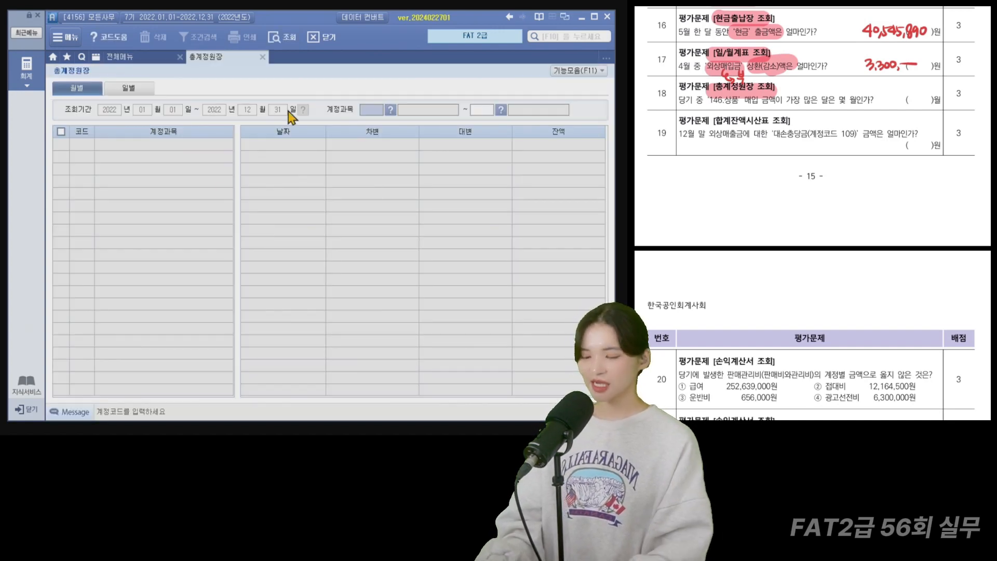
text(146)
key(Return)
key(Return)
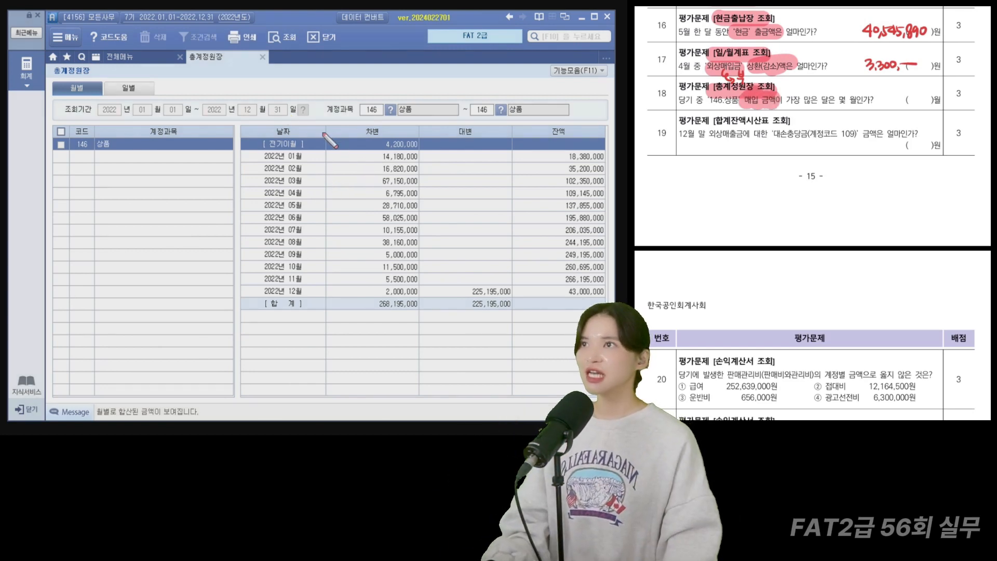
Find the month with the largest 상품 debit amount, write 3 as the answer to question 18, and close the 총계정원장.
drag(323, 133, 433, 315)
key(Escape)
key(ctrl+2)
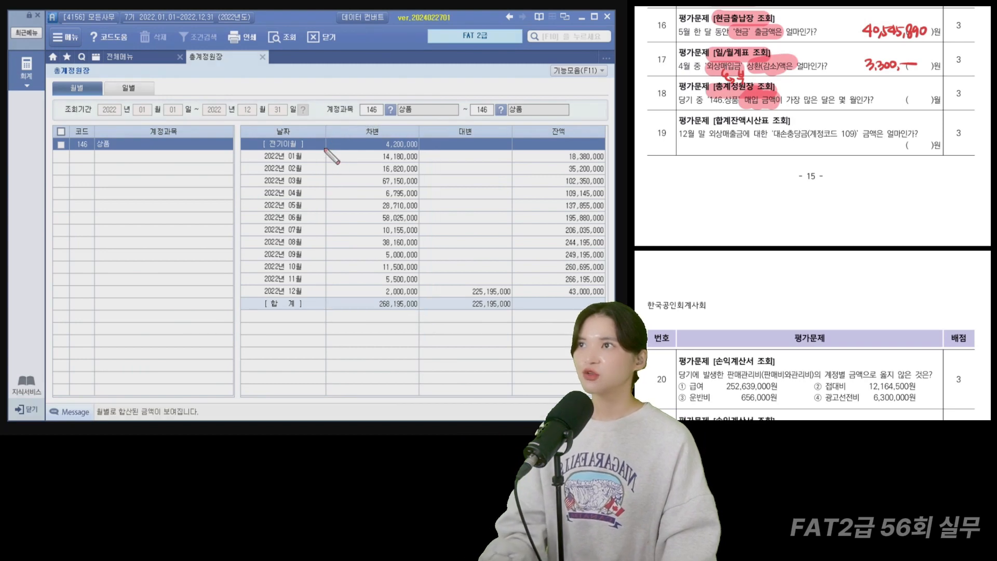
drag(324, 148, 426, 303)
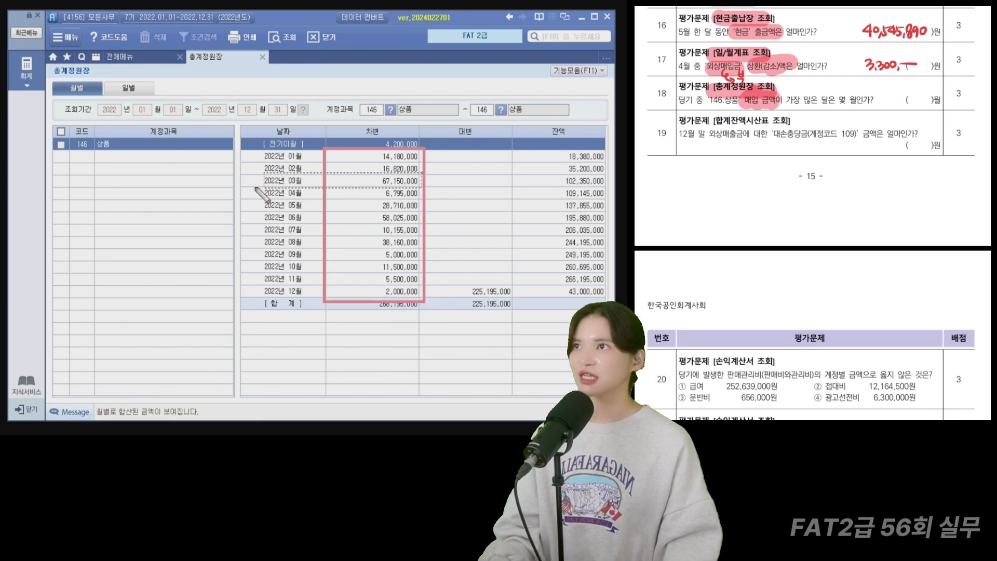
drag(238, 174, 423, 189)
drag(914, 94, 919, 100)
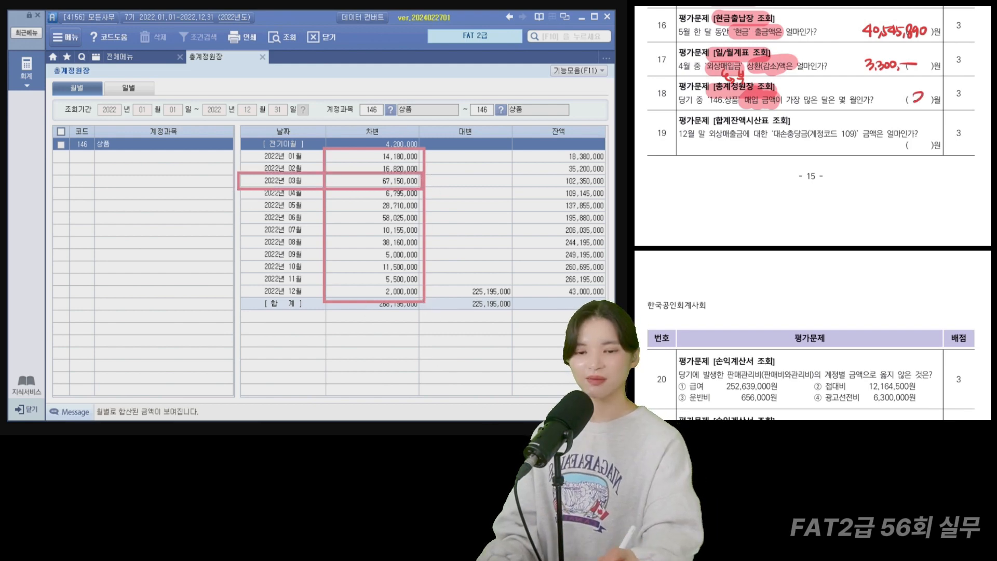
drag(919, 99, 915, 106)
click(262, 58)
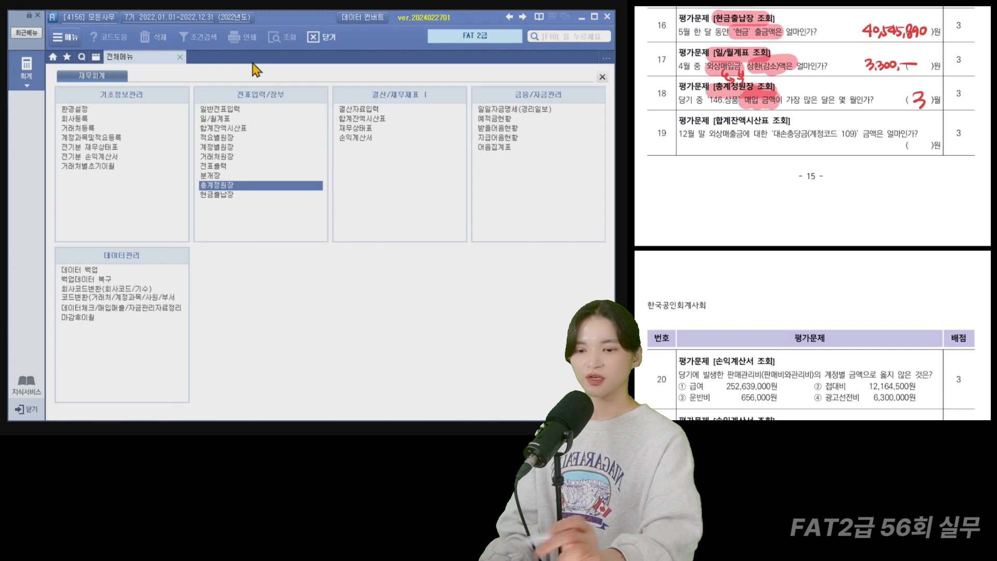
Query the 합계잔액시산표 as of December 31, 2022 and locate the 대손충당금 belonging to 외상매출금 for question 19.
drag(717, 123, 778, 124)
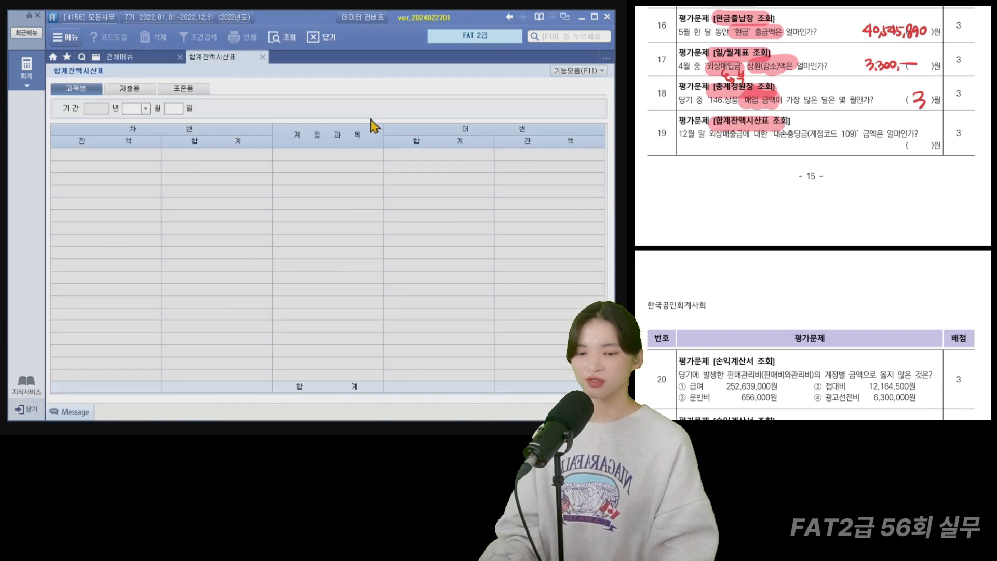
click(130, 108)
text(12)
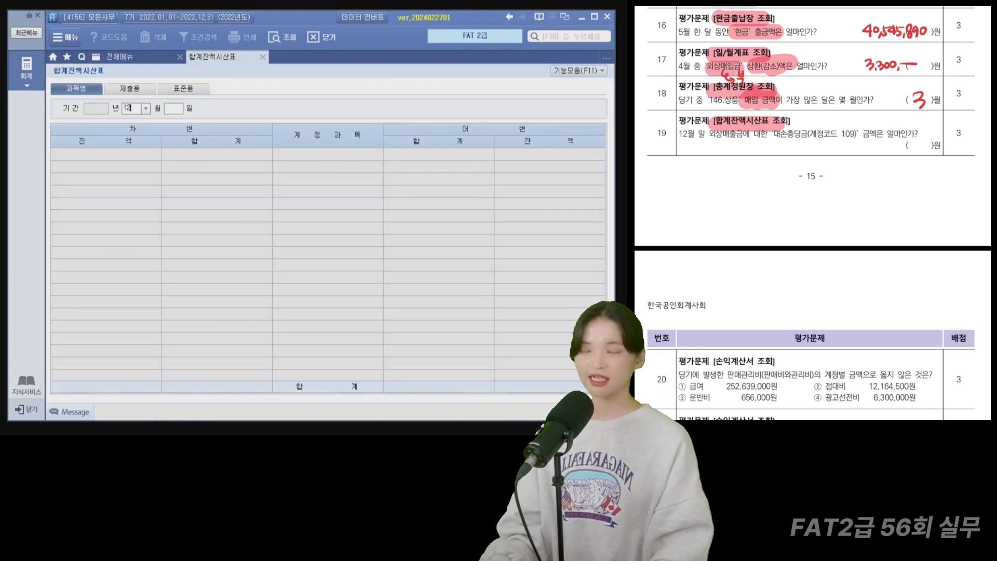
key(Return)
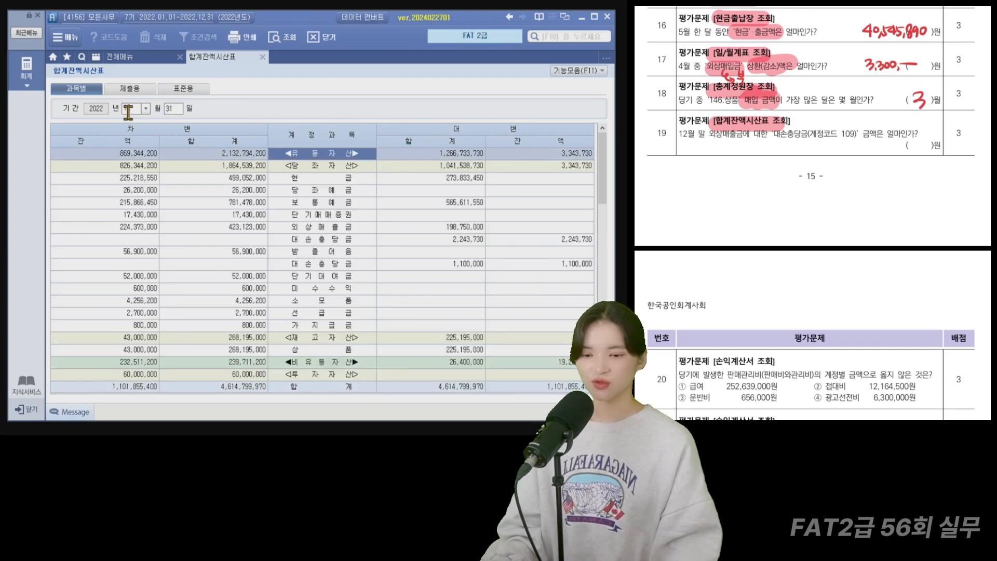
click(302, 229)
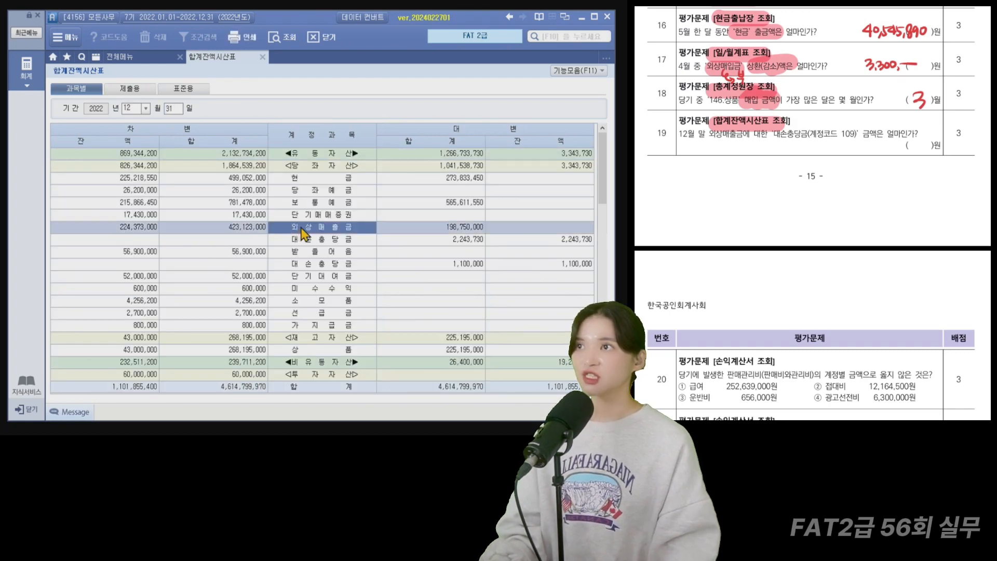
click(309, 241)
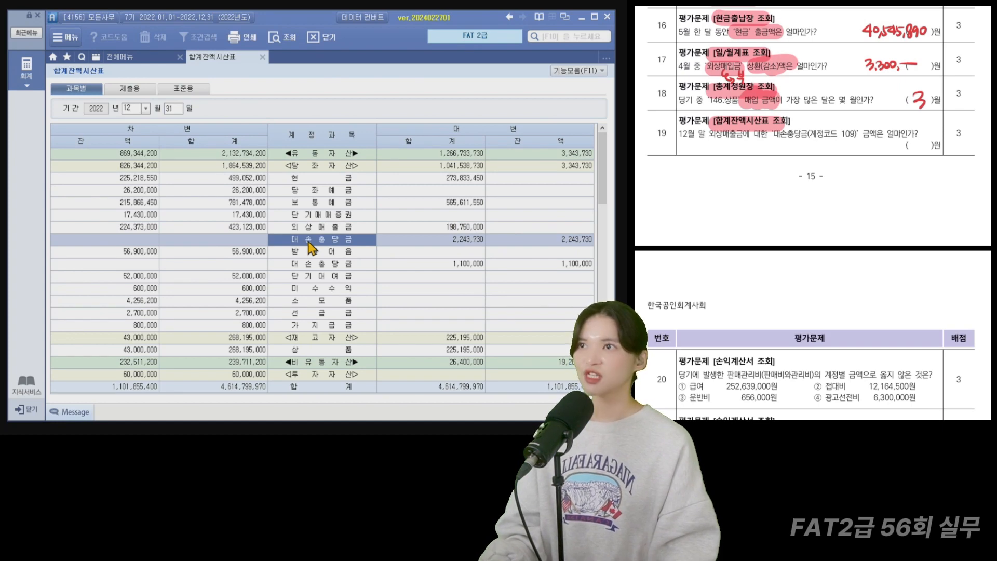
Check the credit balance of 외상매출금's 대손충당금 for question 19 and close the 합계잔액시산표.
click(490, 241)
drag(483, 231, 597, 251)
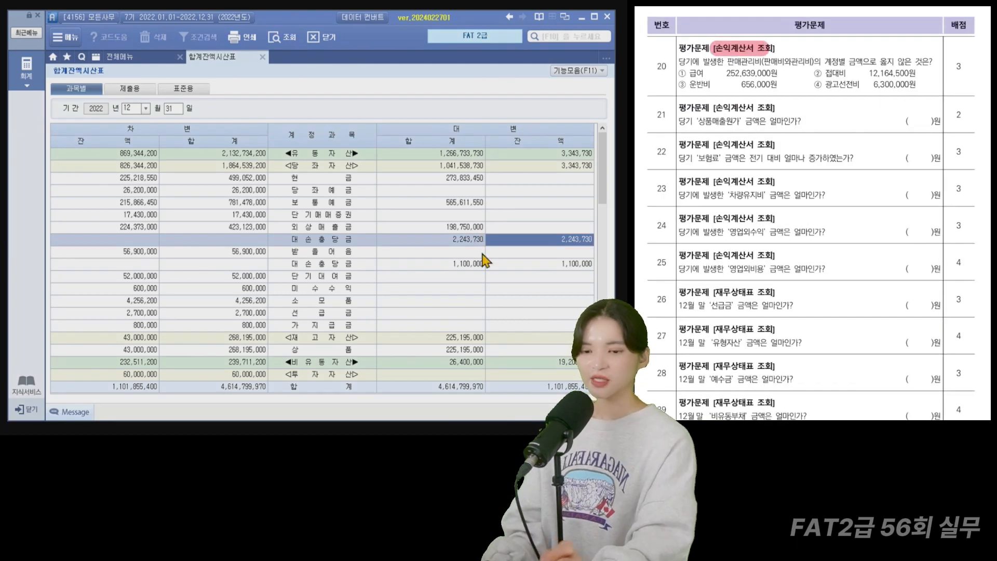
click(263, 58)
Query the 손익계산서 for month 12 of 2022 and mark the current-term amount column.
click(356, 130)
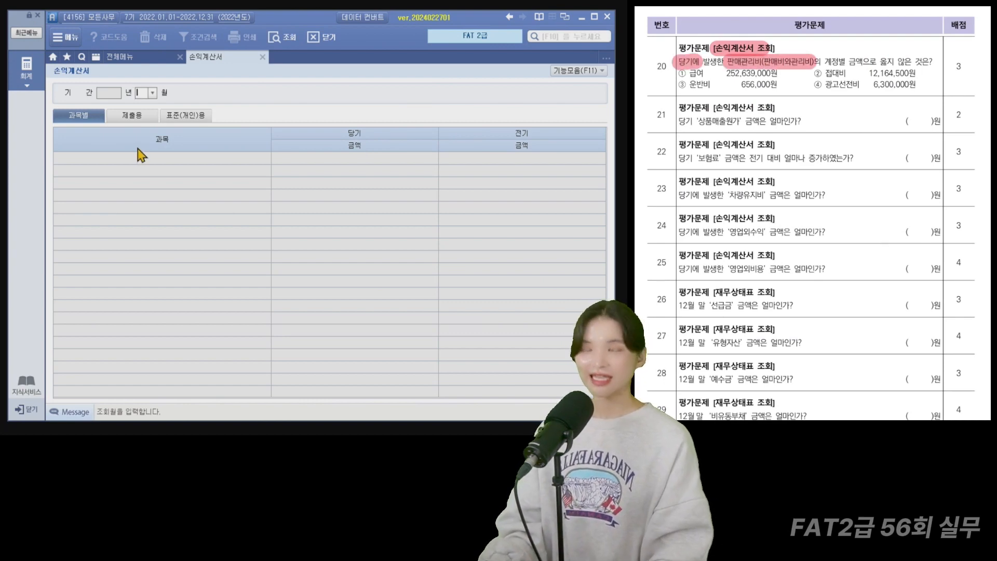
text(12)
key(Return)
drag(254, 120, 442, 165)
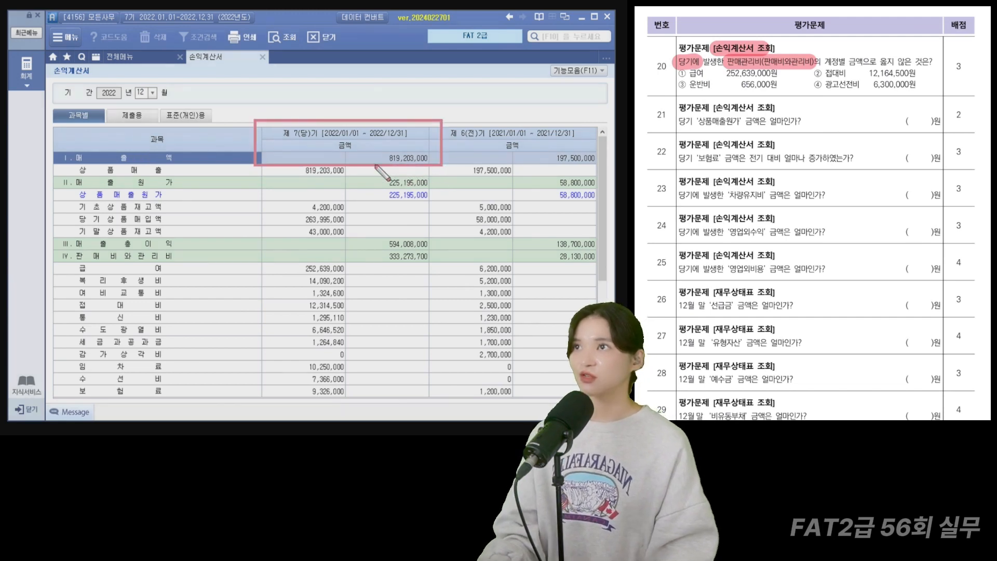
key(Escape)
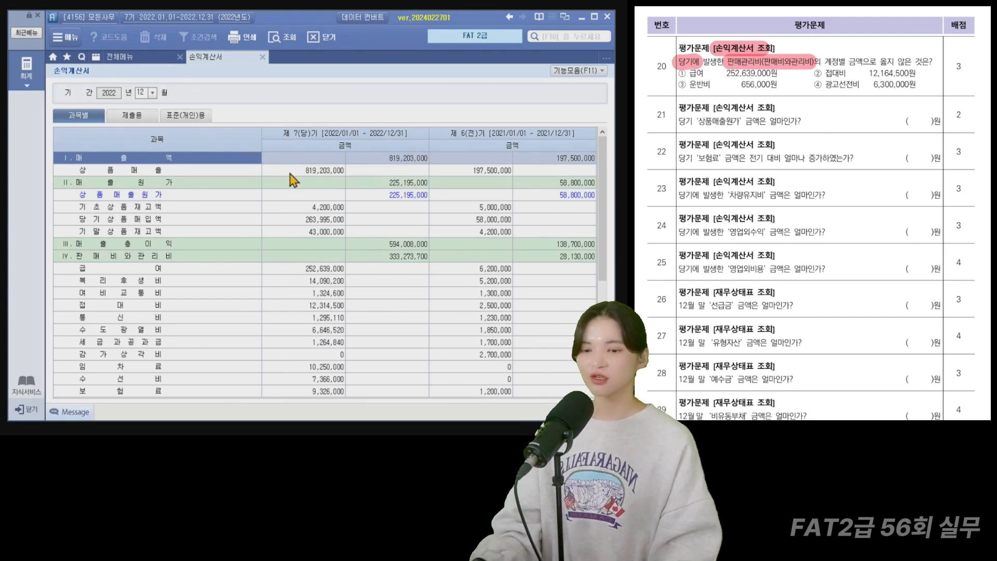
Examine the current-term 판매비와관리비 accounts, checking 급여 and 접대비 against the options of question 20.
click(207, 257)
scroll(207, 260, down, 3)
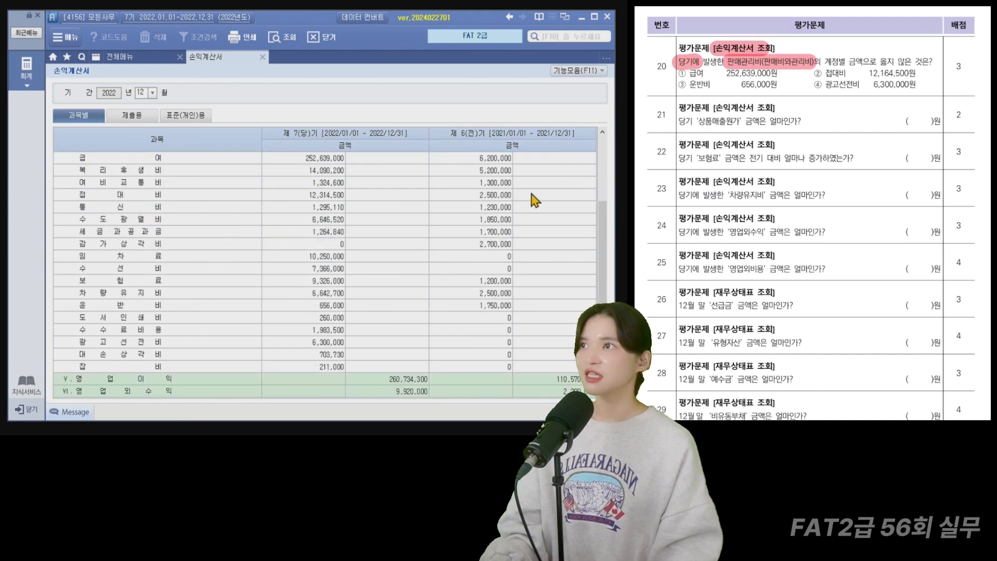
drag(601, 226, 601, 220)
drag(54, 156, 342, 389)
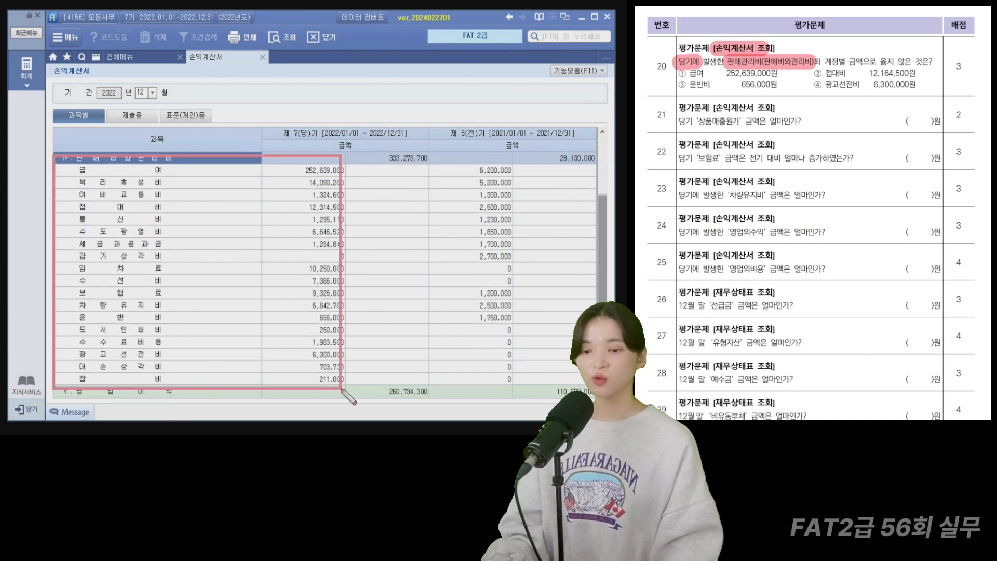
key(Escape)
click(295, 172)
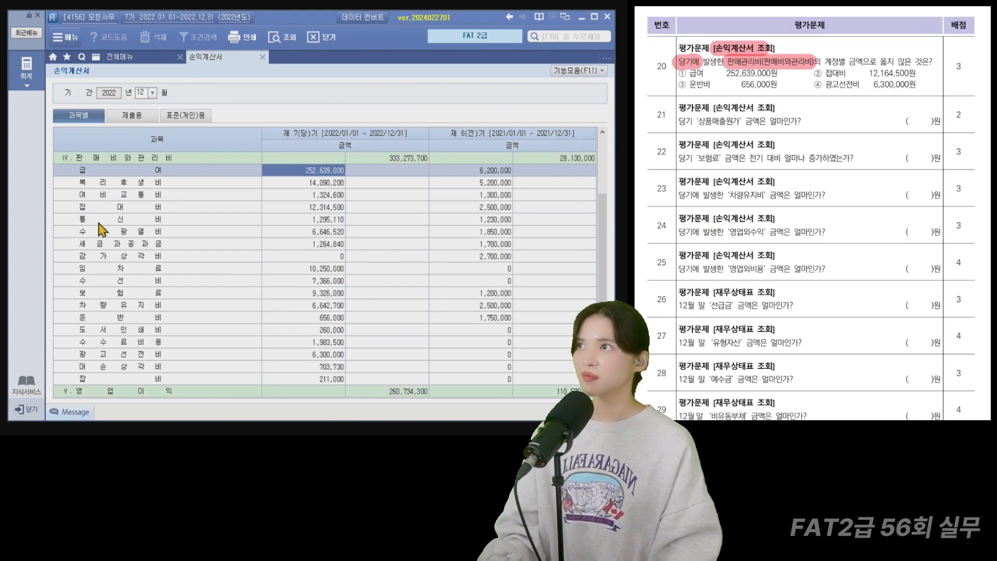
click(327, 207)
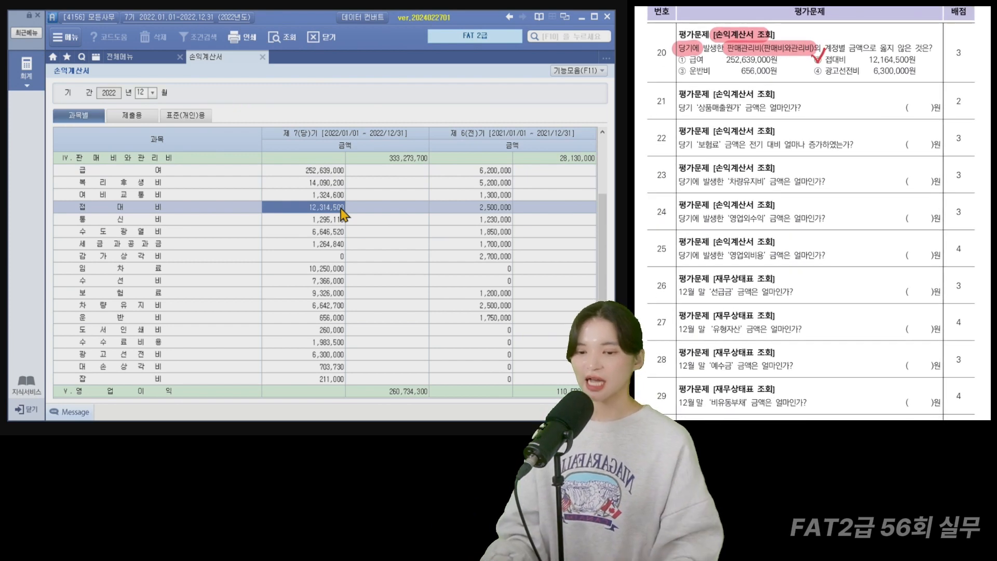
Locate the current-term 상품매출원가 amount in the 손익계산서 for question 21.
scroll(336, 230, up, 3)
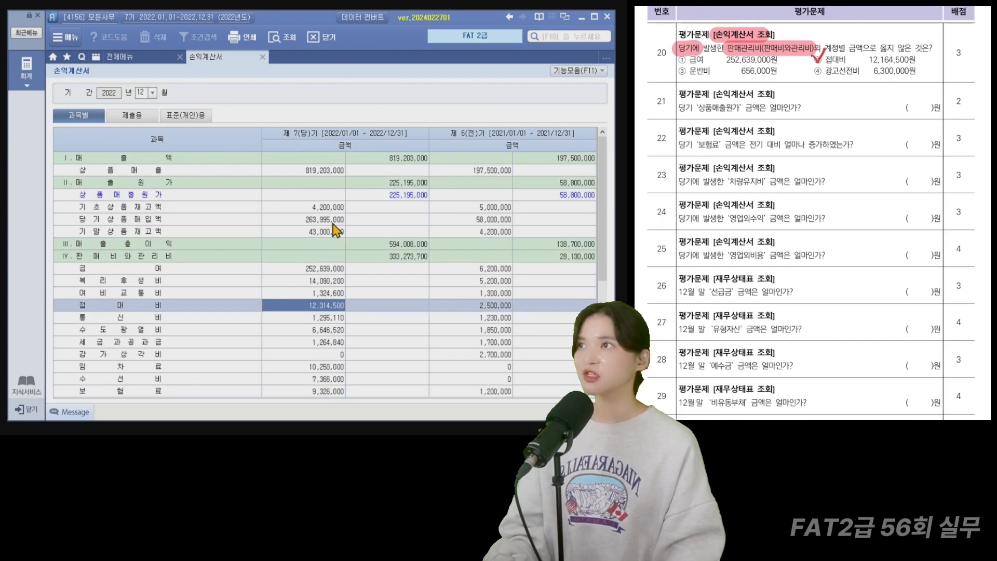
click(171, 197)
click(398, 198)
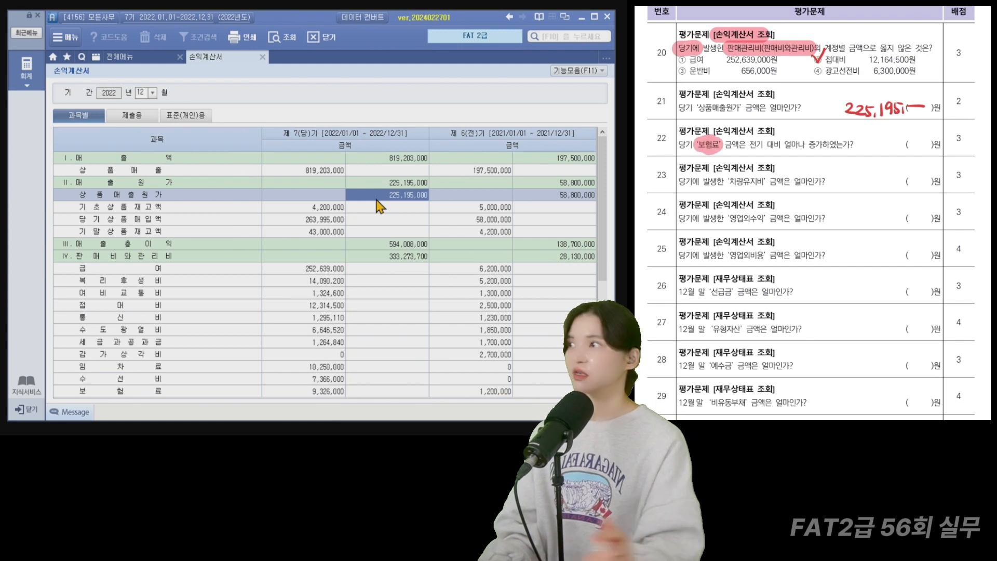
Locate 보험료 in the 손익계산서 and mark its current-term and prior-term amounts for question 22.
scroll(251, 293, down, 3)
click(186, 280)
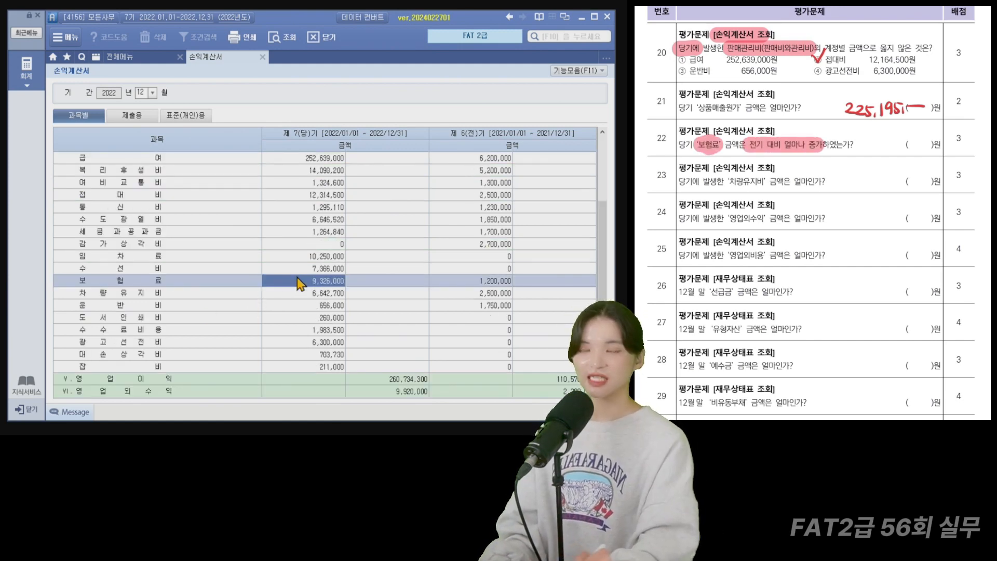
click(497, 283)
drag(419, 266, 519, 289)
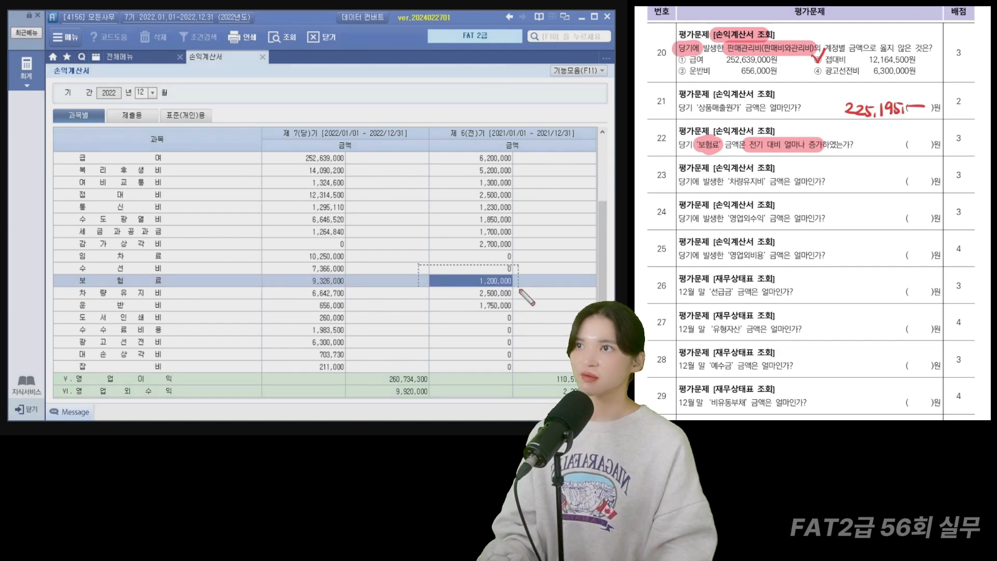
drag(252, 259, 352, 295)
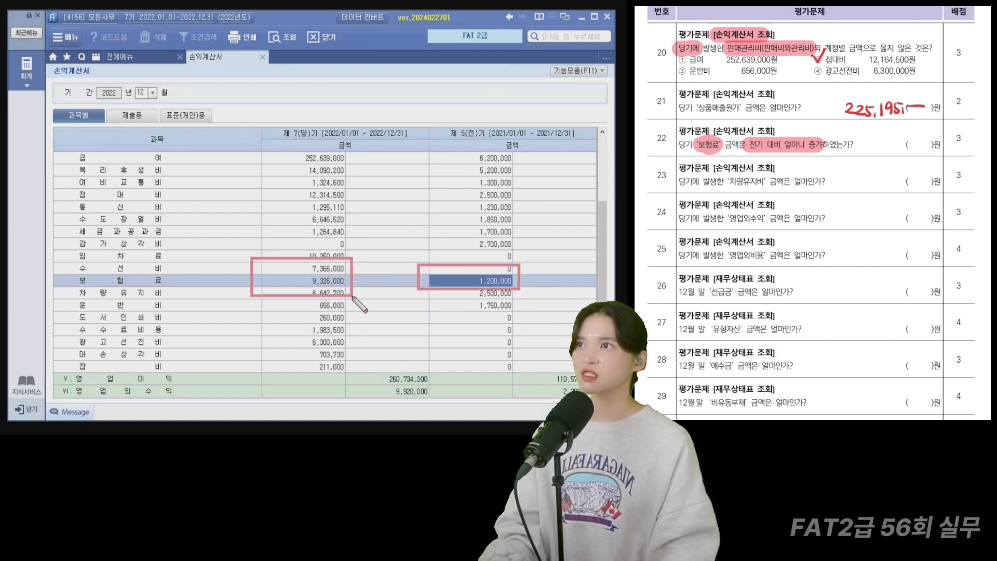
key(Escape)
Calculate the increase in 보험료 as 9326000 - 1200000 with the Calculator, then close it.
key(XF86Calculator)
text(93)
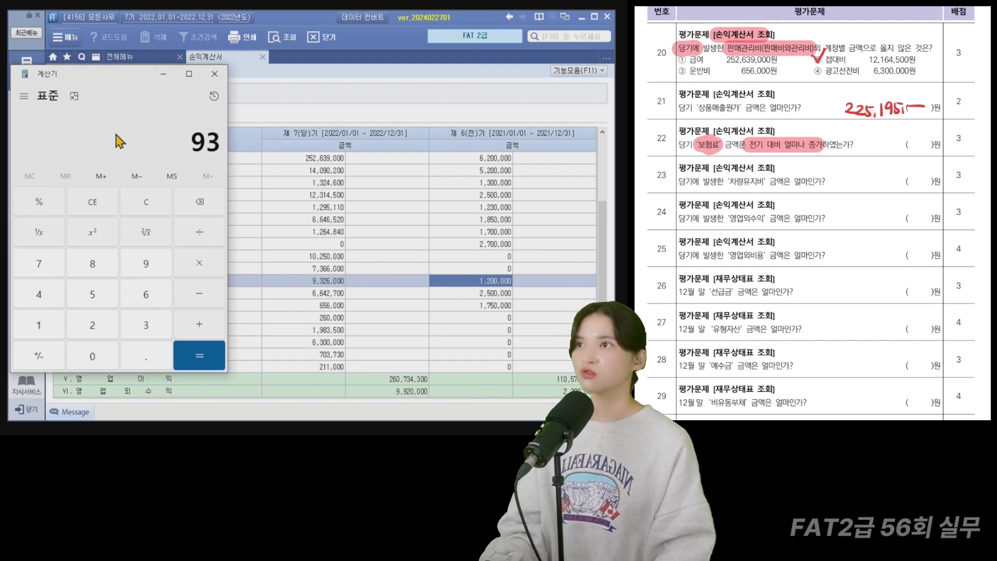
text(26000 - 1200)
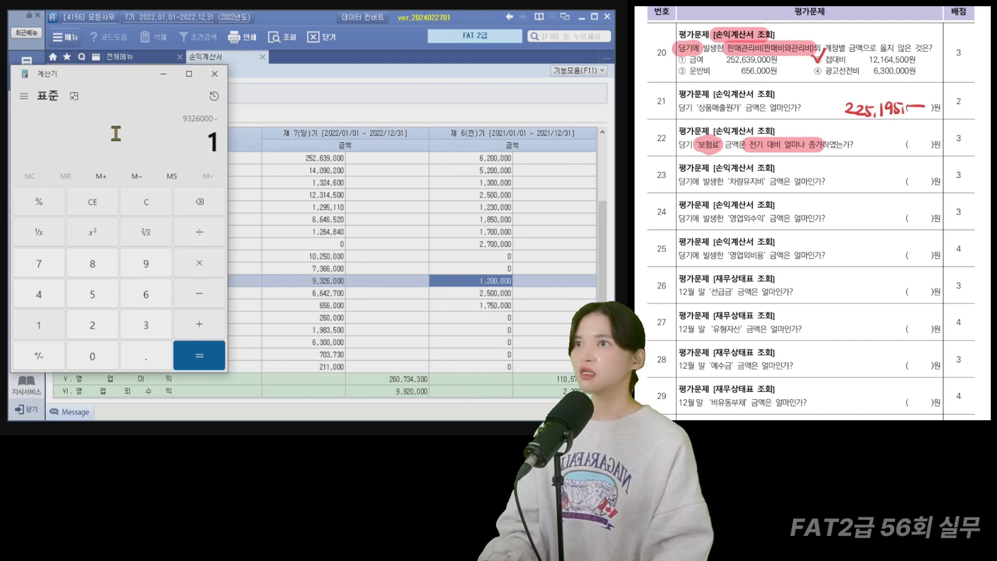
text(000)
key(Return)
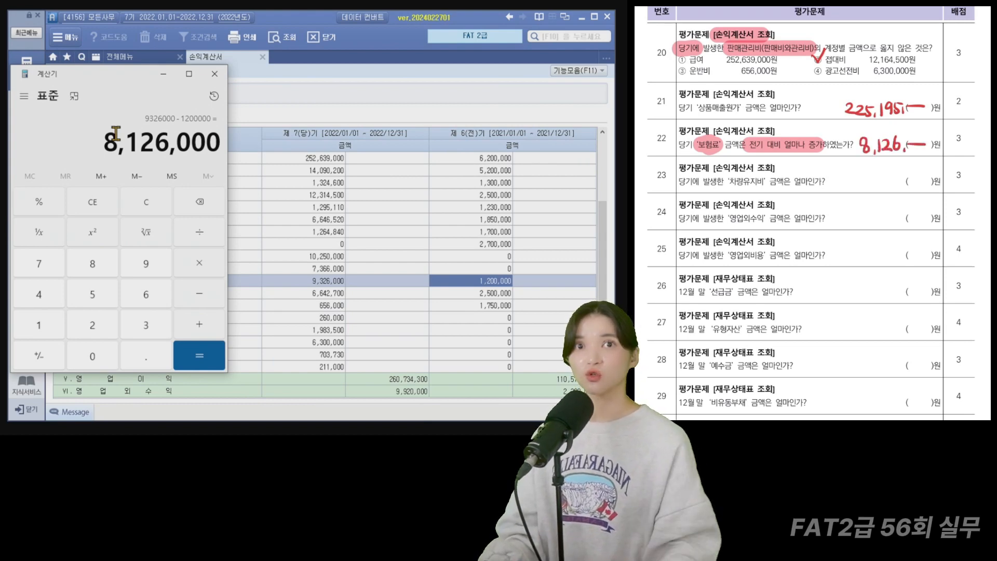
click(215, 74)
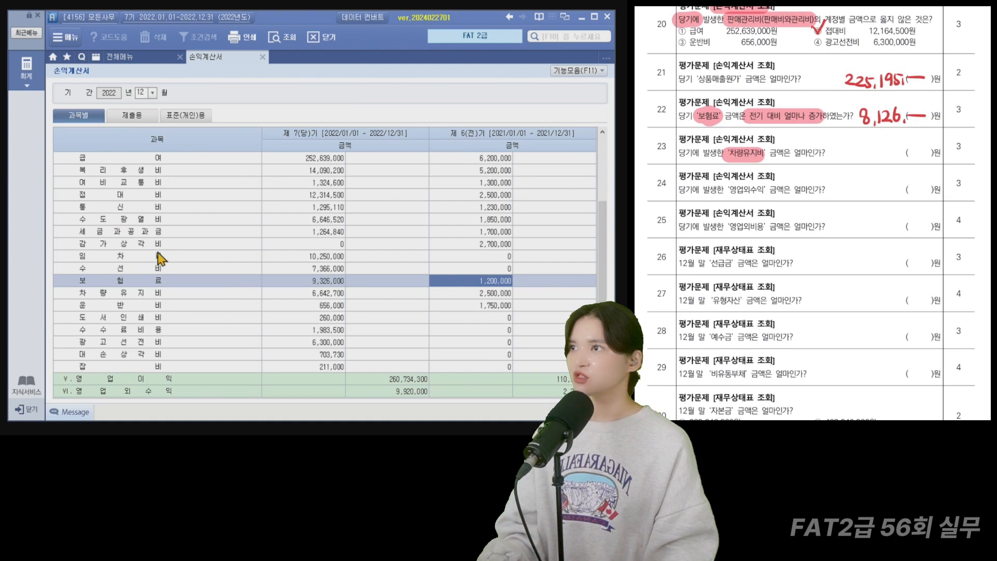
Search the 손익계산서 for 차량 and check the current-term 차량유지비 amount for question 23.
click(197, 260)
key(ctrl+f)
text(차량)
key(Return)
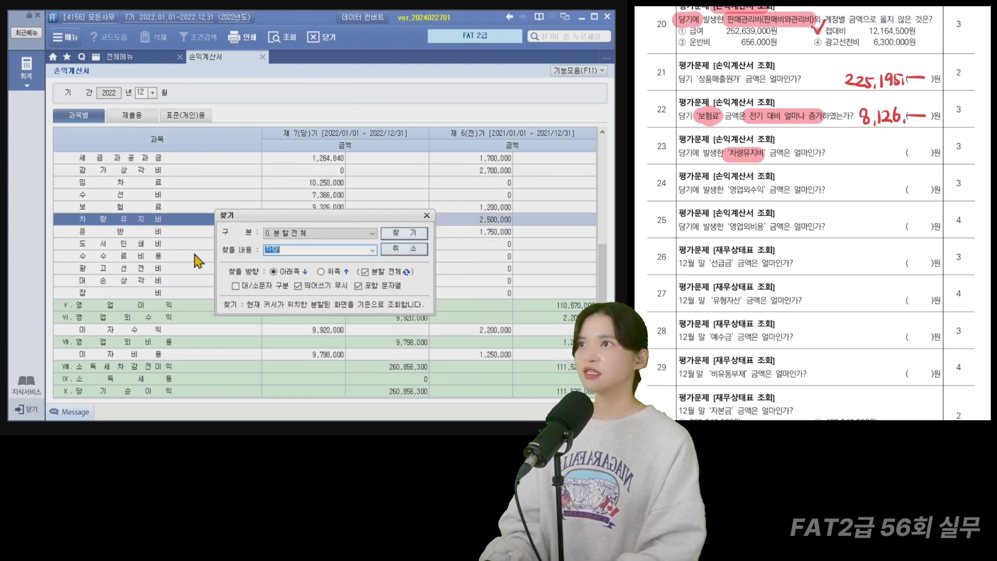
key(Escape)
click(301, 220)
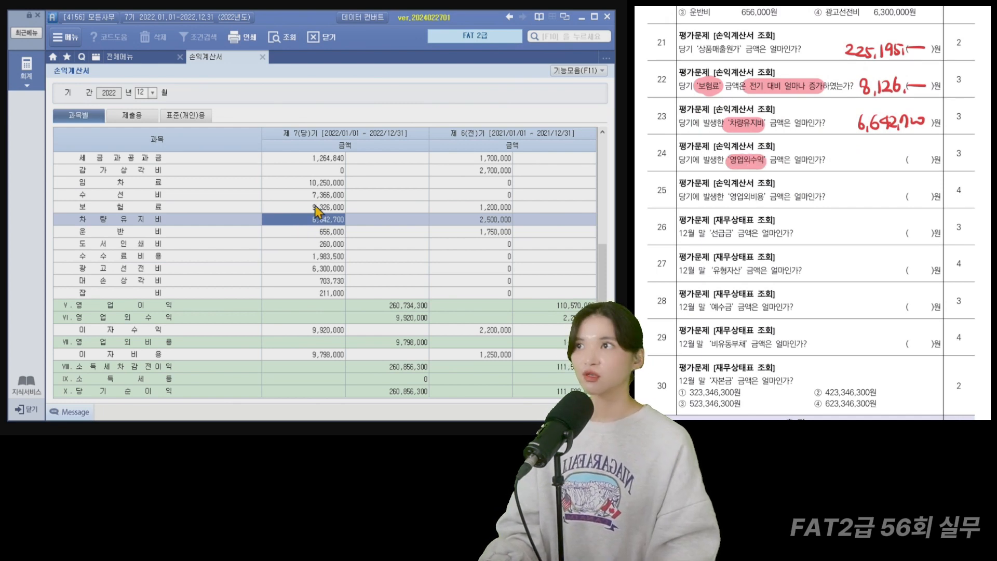
Check the current-term totals of 영업외수익 and 영업외비용 for questions 24 and 25.
click(311, 318)
click(407, 321)
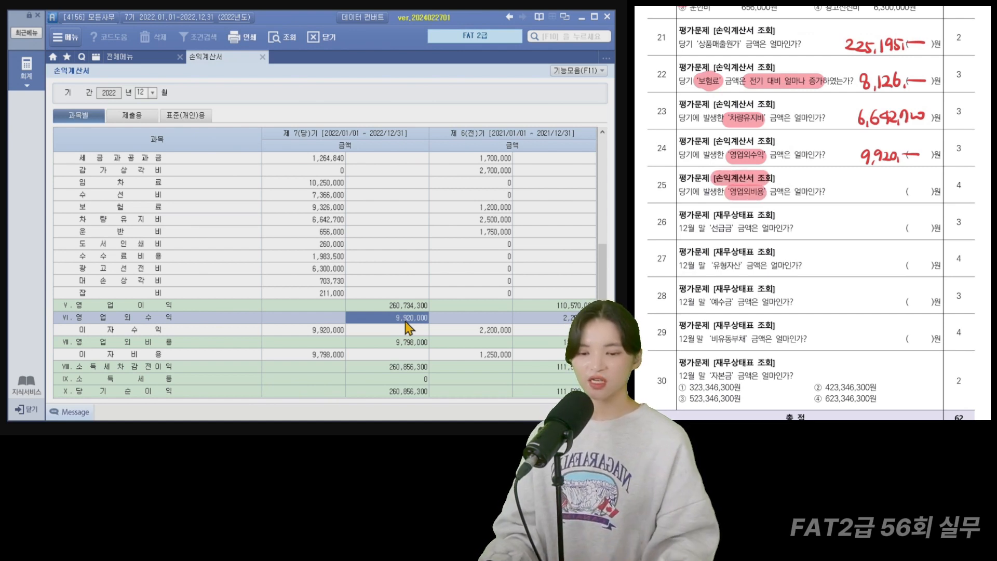
click(420, 342)
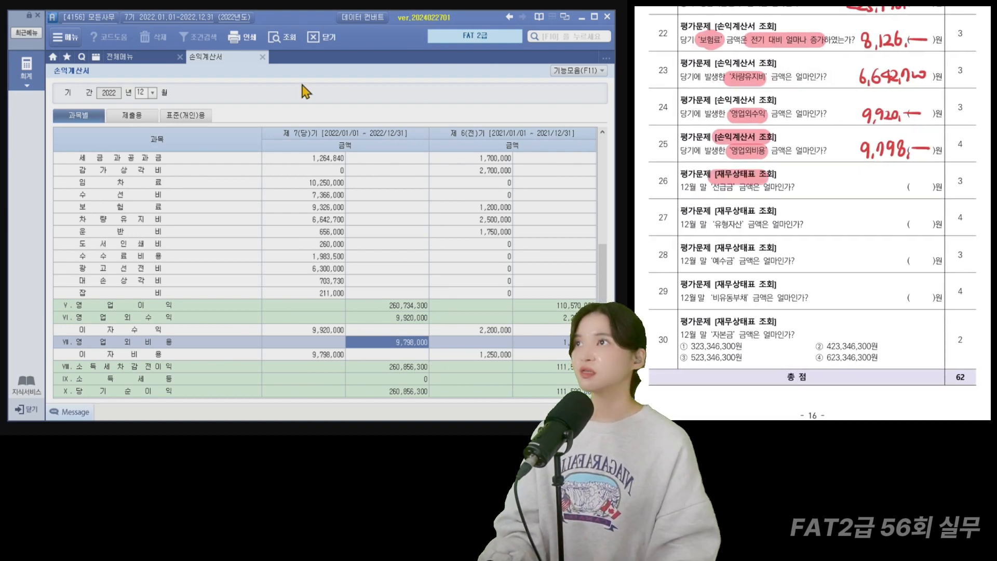
Close the 손익계산서 and query the 재무상태표 for month 12 of 2022.
click(262, 56)
click(374, 128)
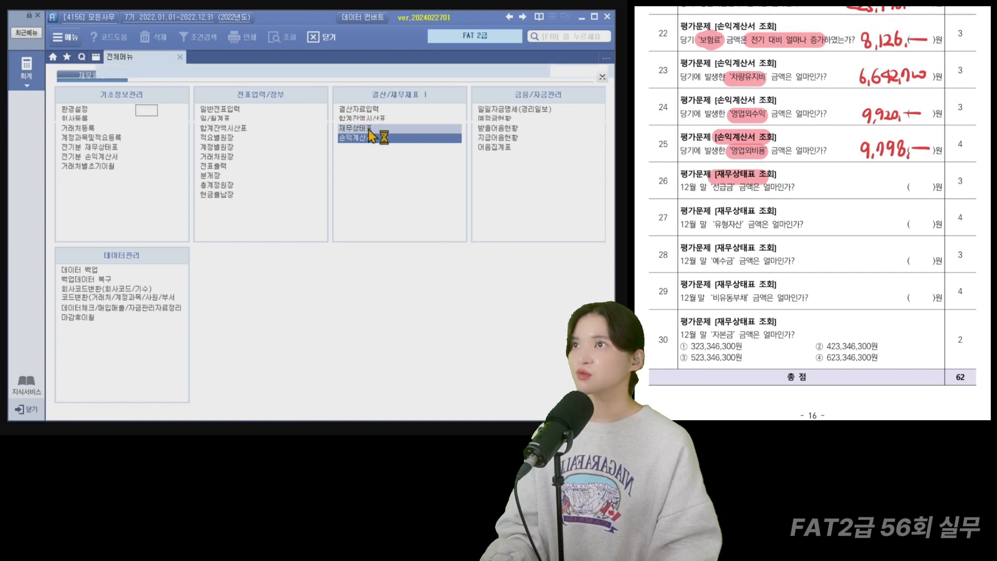
key(Return)
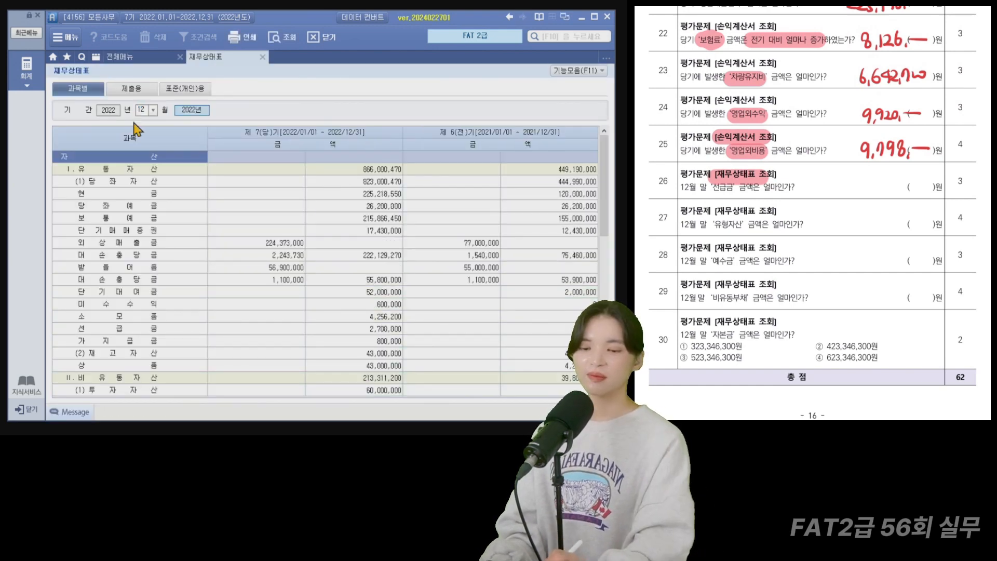
Search the 재무상태표 for 선급 and check the current-term 선급금 amount for question 26.
click(230, 294)
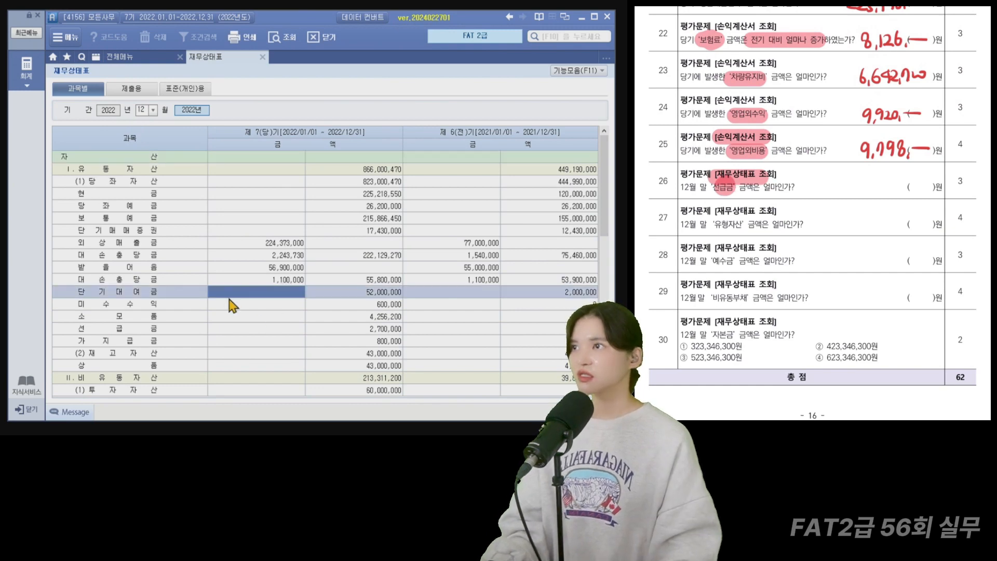
key(ctrl+f)
text(선급)
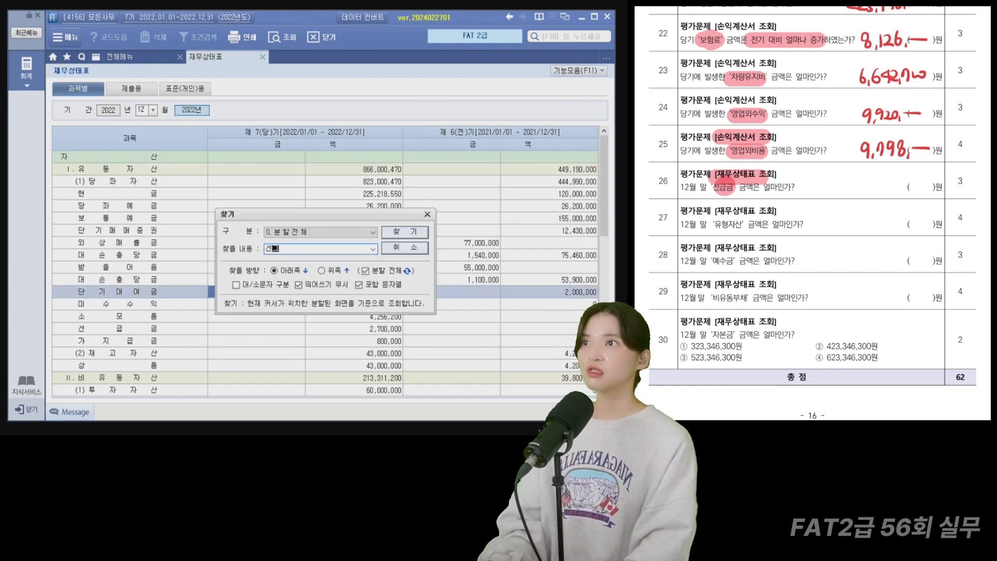
key(Return)
key(Escape)
click(371, 159)
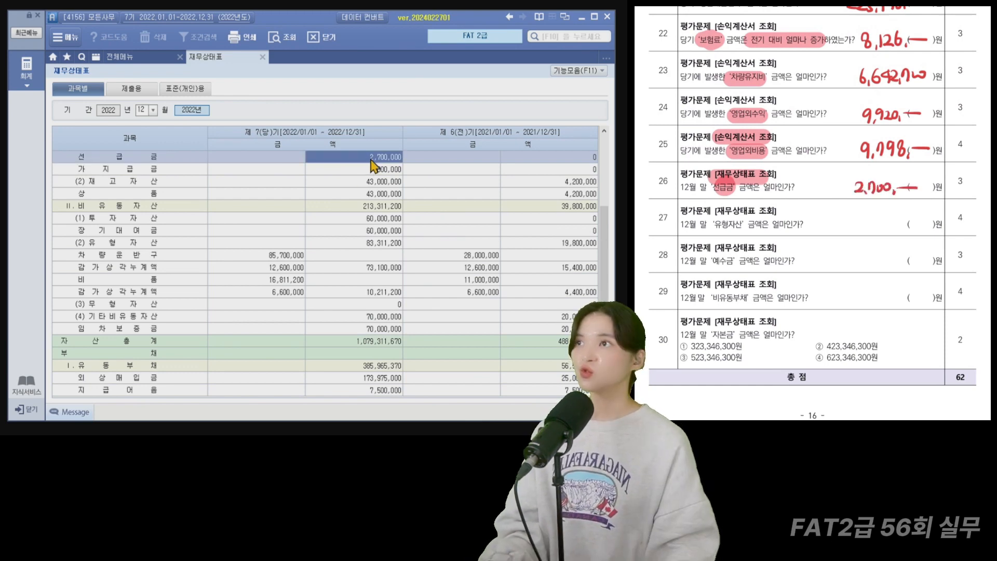
Locate the 유형자산 subtotal in the 재무상태표 and check its current-term amount for question 27.
scroll(311, 267, up, 4)
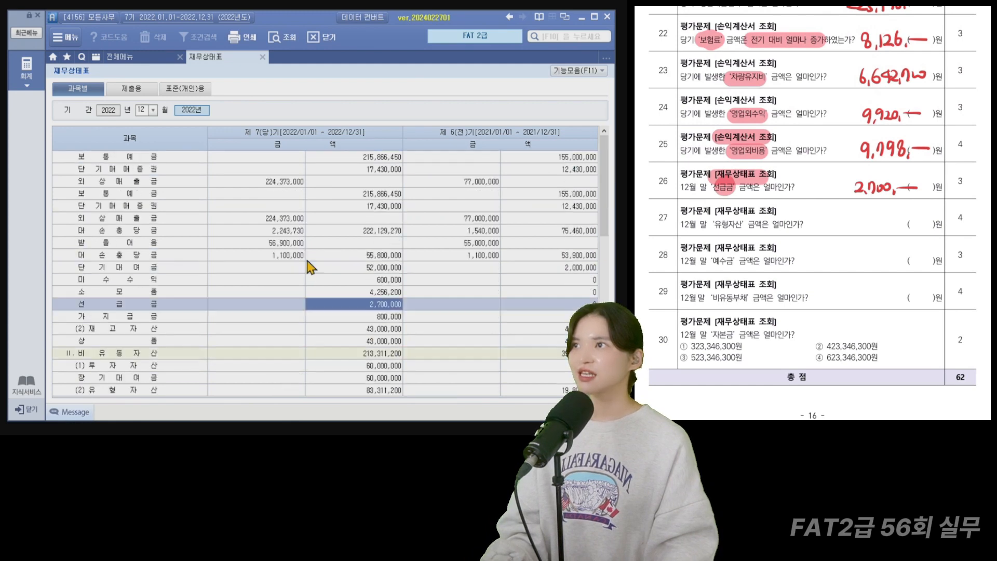
scroll(291, 250, down, 4)
click(94, 247)
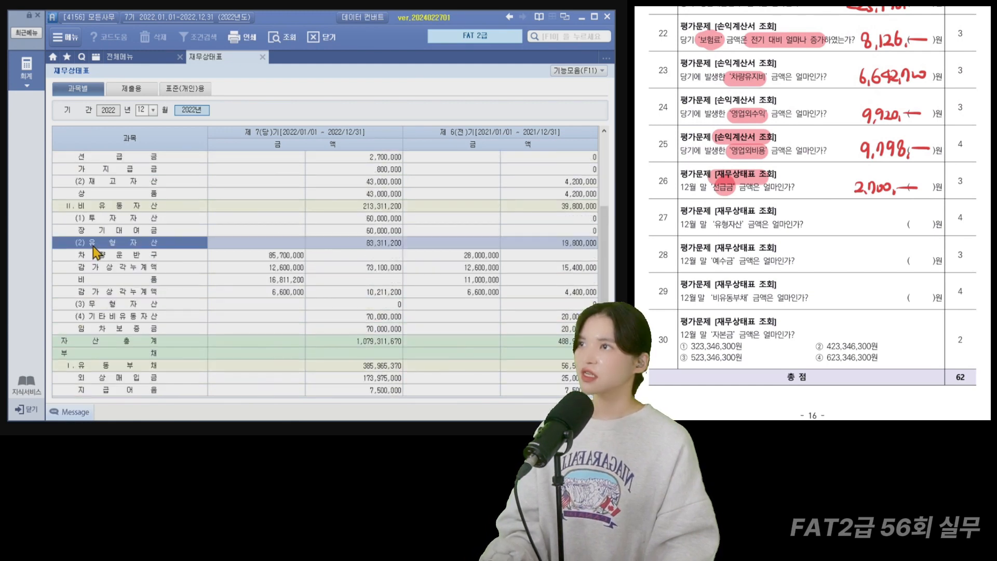
click(347, 246)
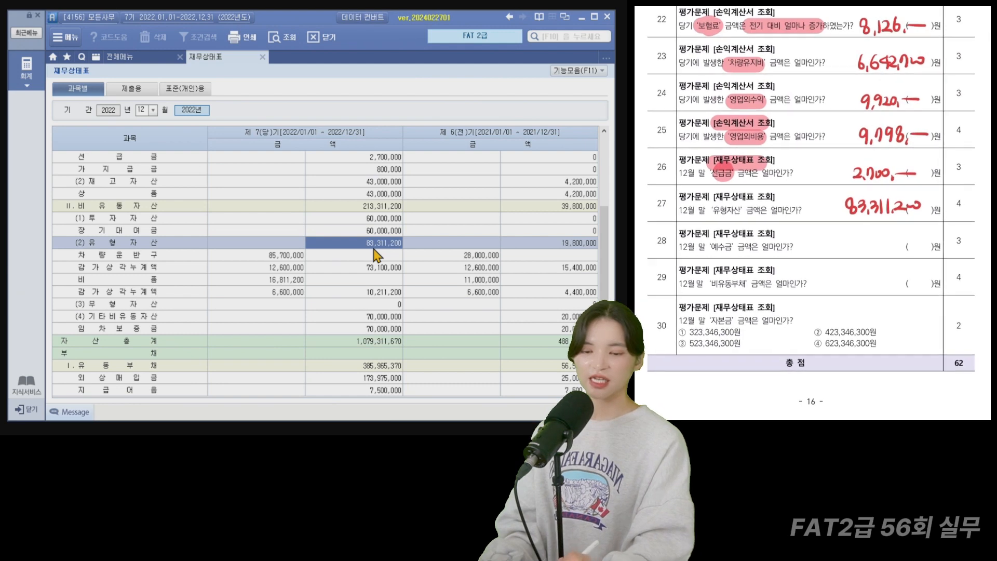
Search the 재무상태표 for 예수금 and check its current-term amount for question 28.
click(377, 255)
key(ctrl+f)
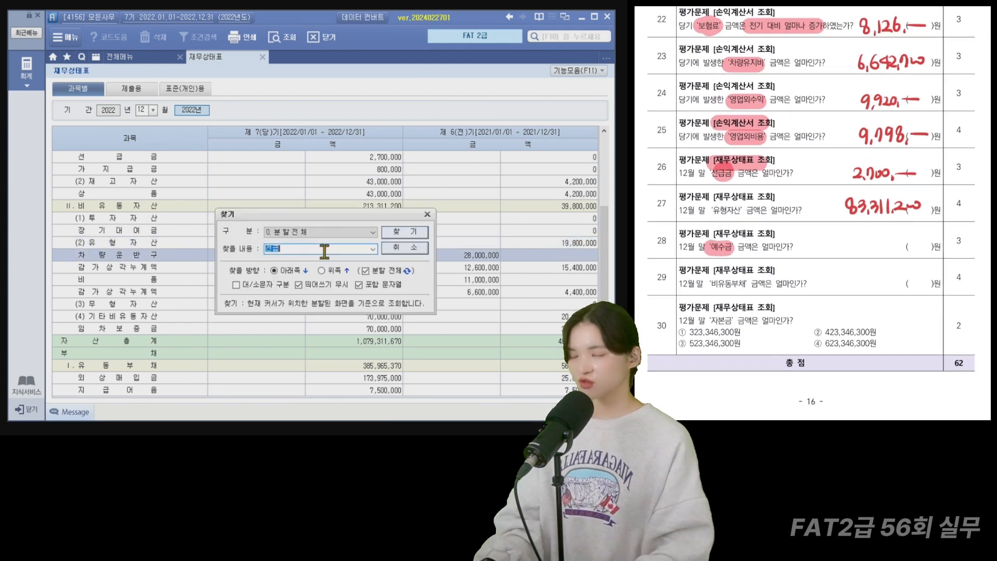
text(예수금)
key(Return)
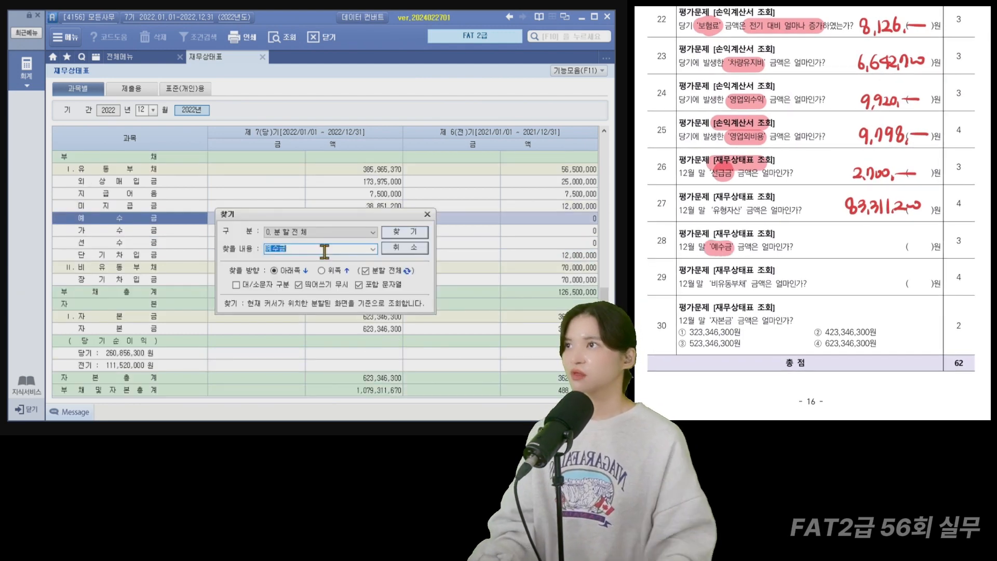
key(Escape)
click(391, 220)
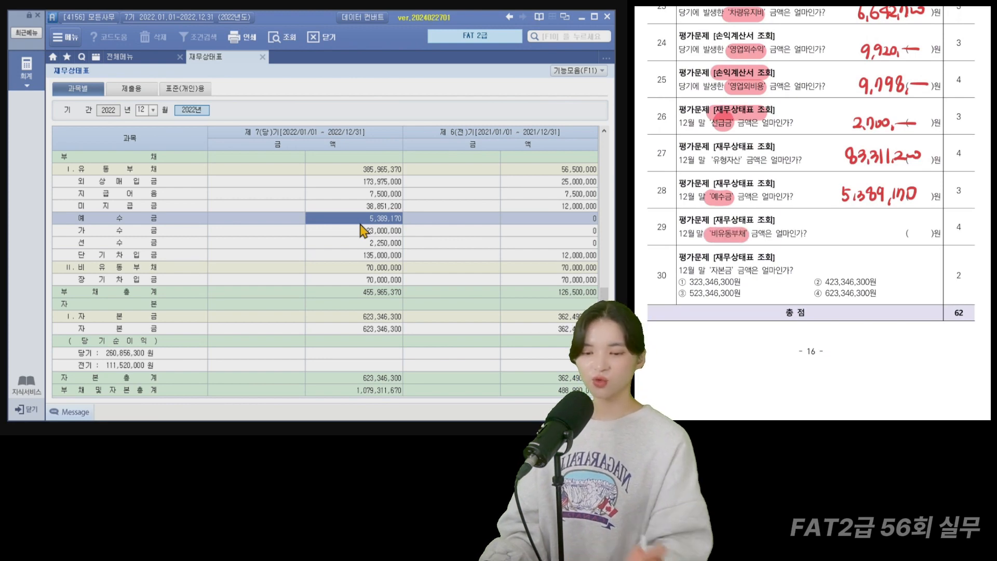
Check the current-term amounts of 비유동부채 and 자본금 in the 재무상태표 for questions 29 and 30.
click(144, 268)
click(400, 270)
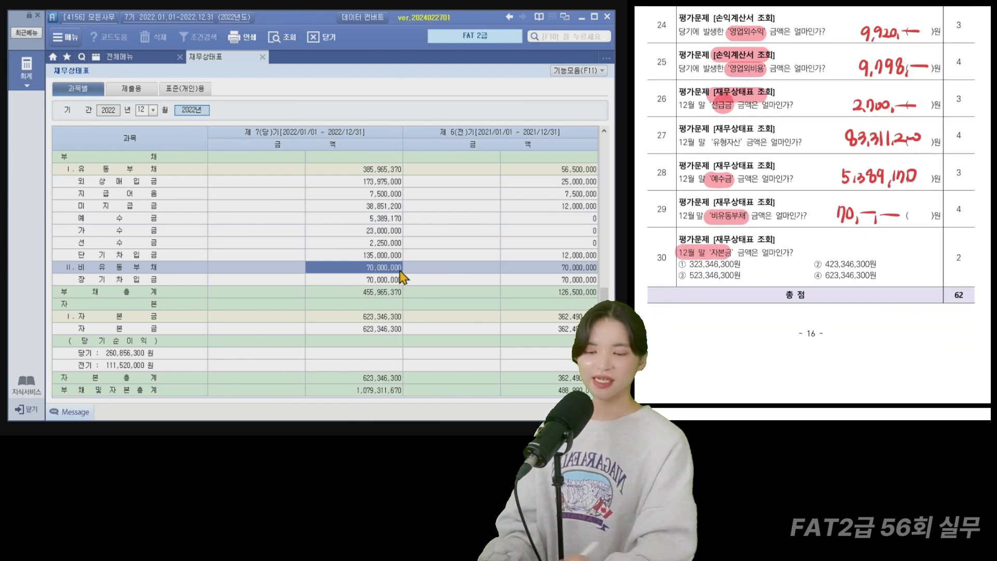
click(364, 330)
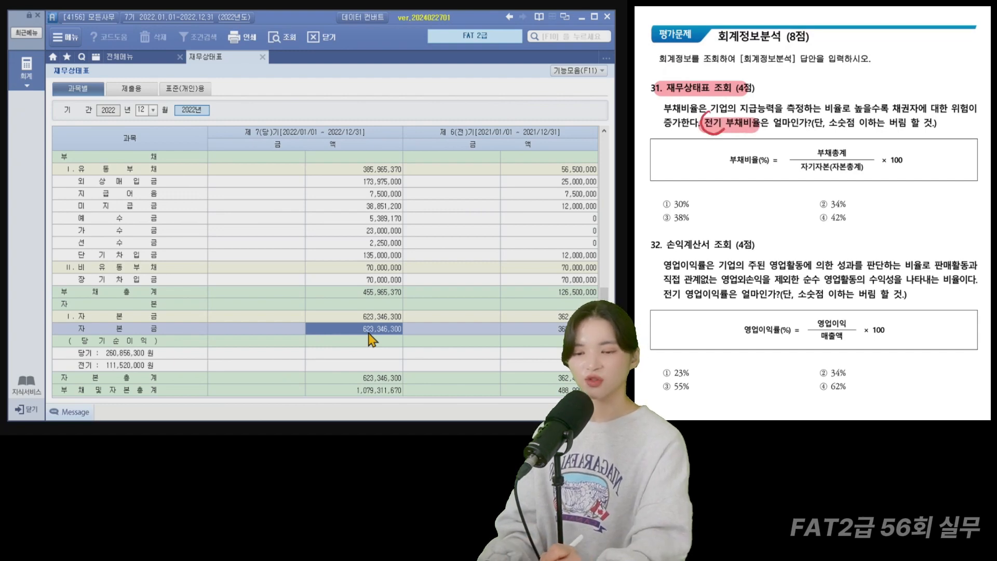
scroll(372, 341, up, 10)
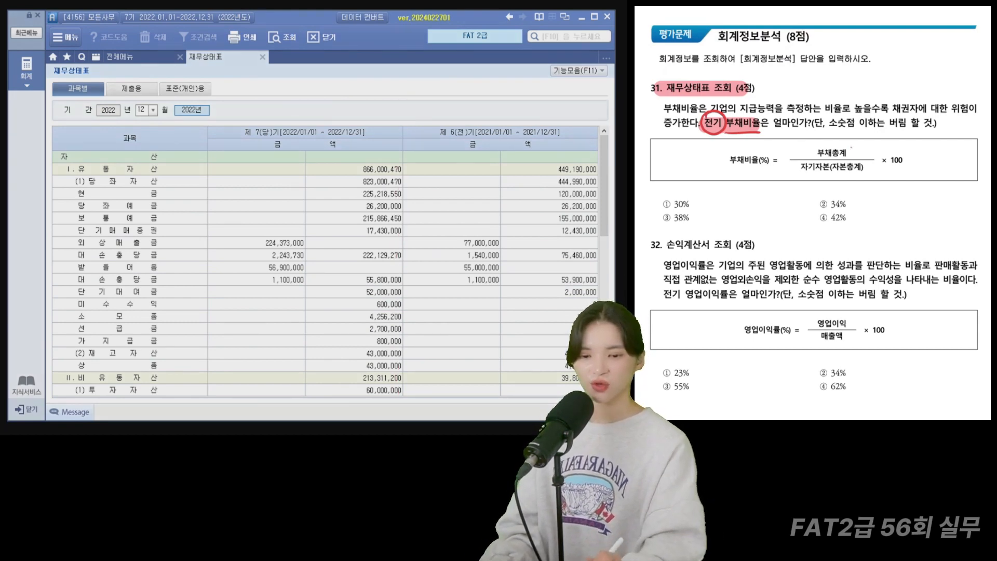
Check the prior-term amounts of 부채총계 and 자본총계 in the 재무상태표 for question 31.
scroll(516, 276, down, 10)
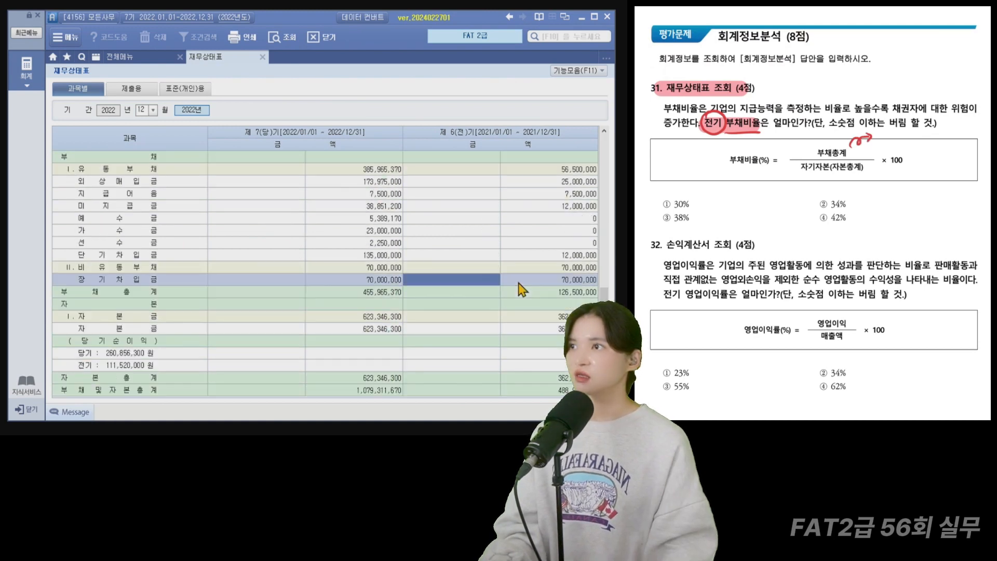
click(523, 292)
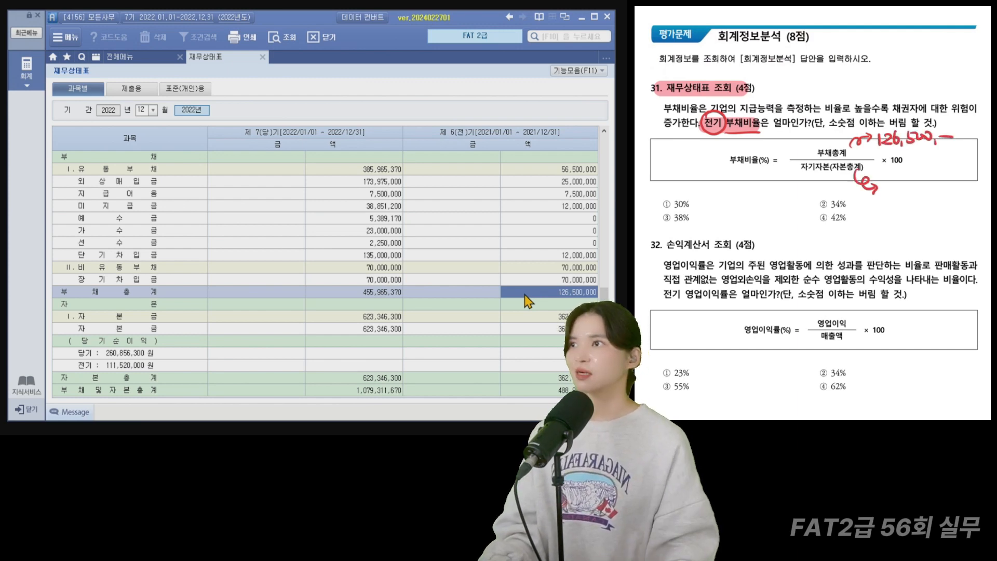
click(576, 379)
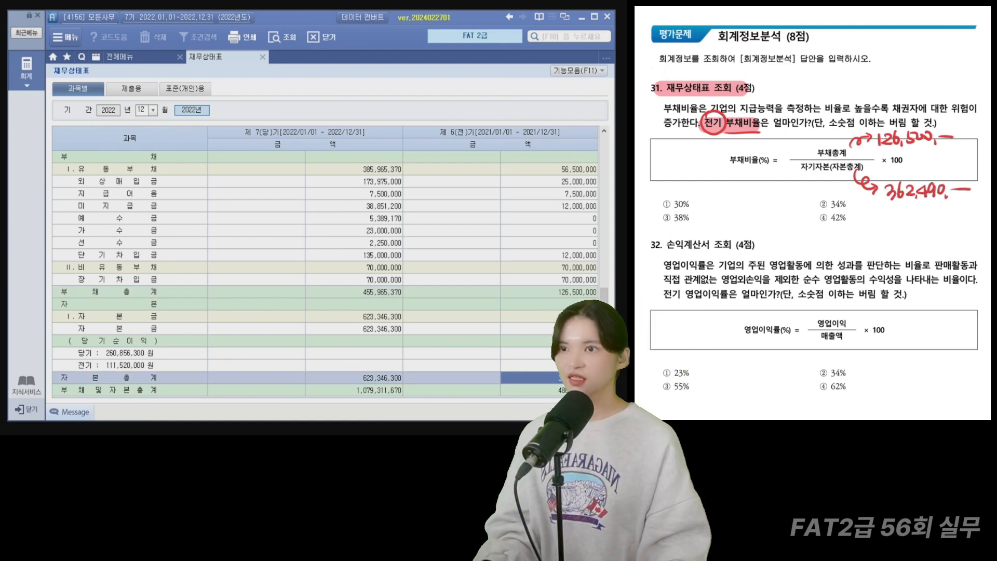
Switch to the Calculator, divide 126,500,000 by 362,490,000 and multiply by 100 for the prior-term 부채비율.
key(alt+Tab)
key(Escape)
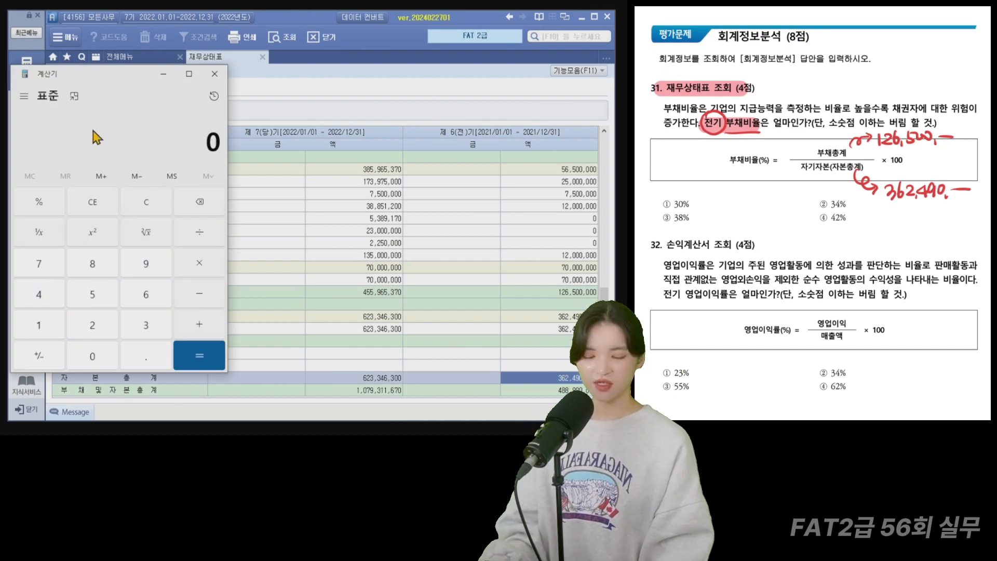
text(126500000)
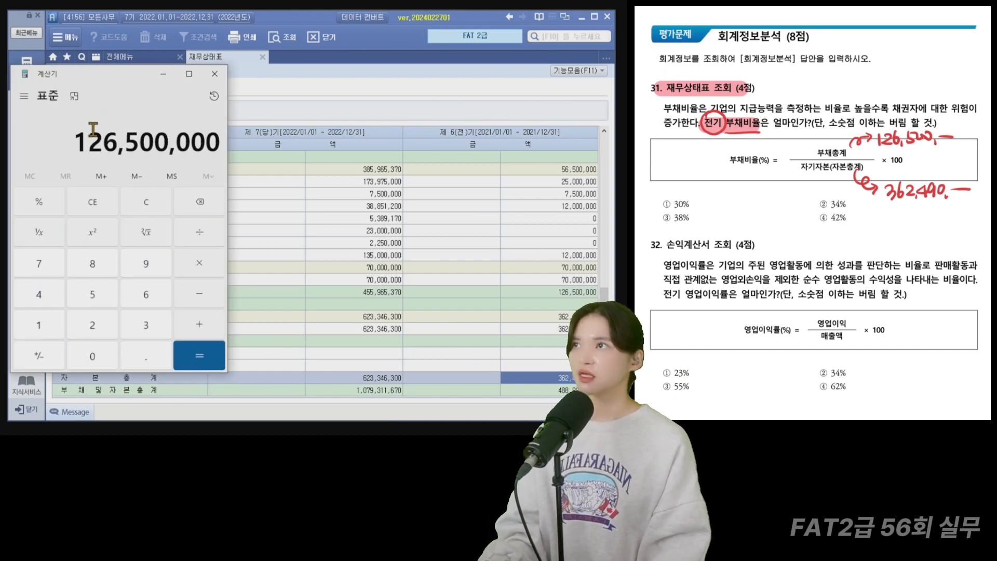
text(+362490)
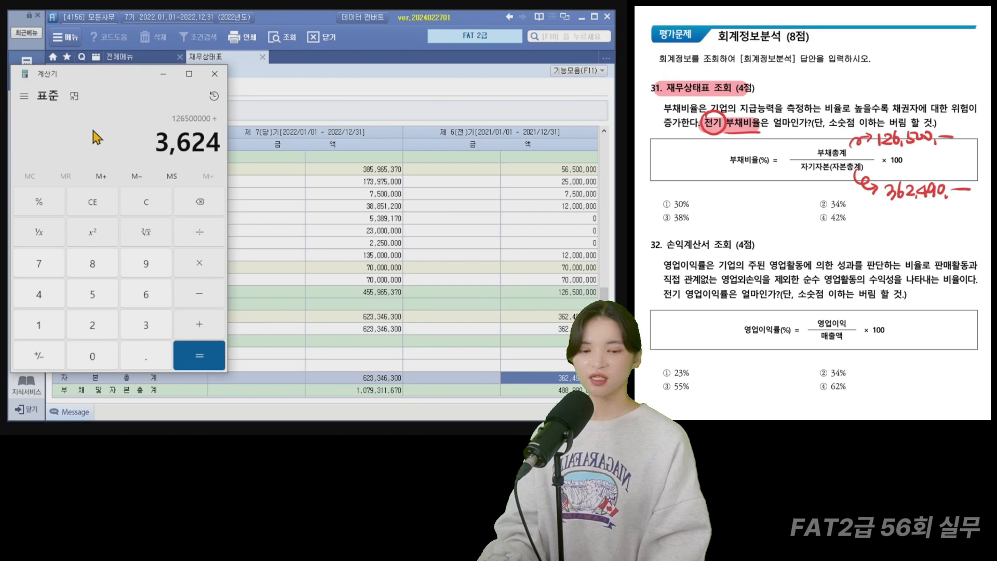
text(000)
key(Return)
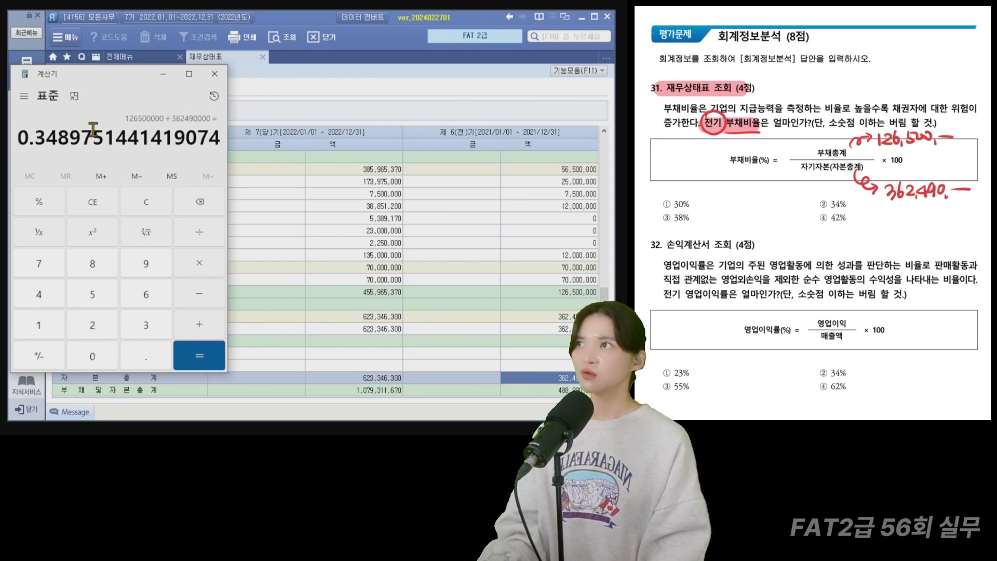
text(*100)
key(Return)
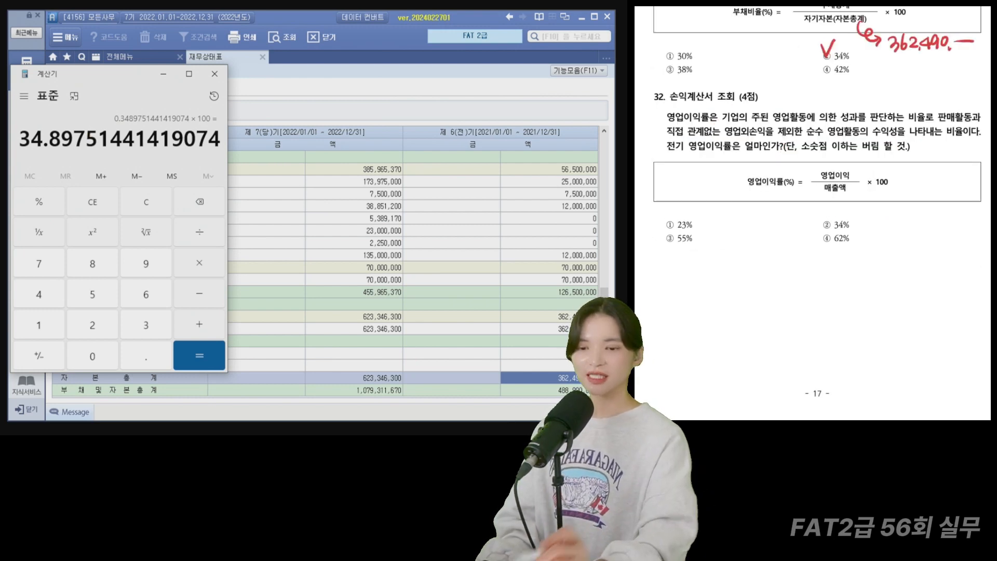
Return to the accounting program, close the 재무상태표, and check the prior-term 영업이익 and 매출액 in the 손익계산서 for question 32.
click(379, 127)
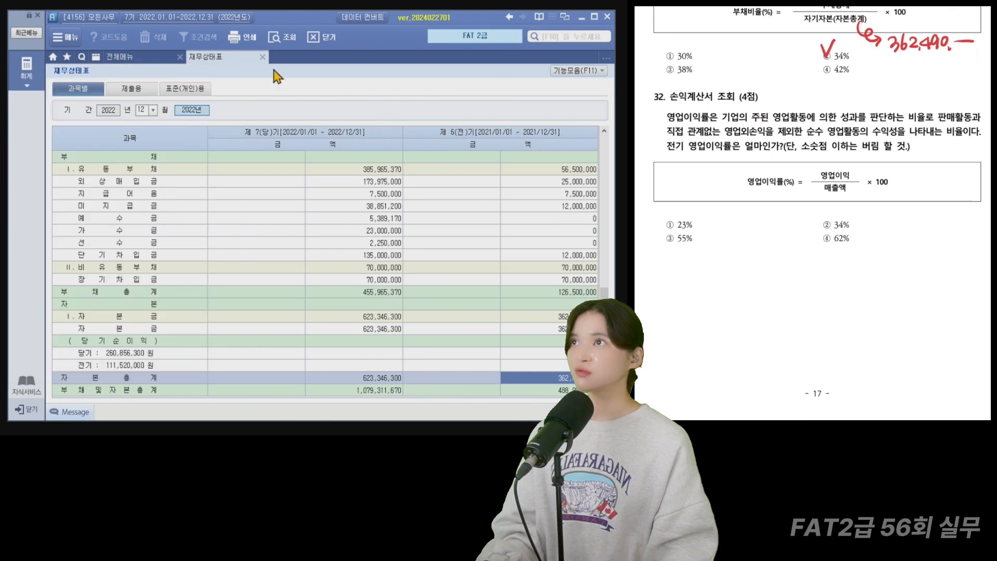
click(262, 56)
click(357, 138)
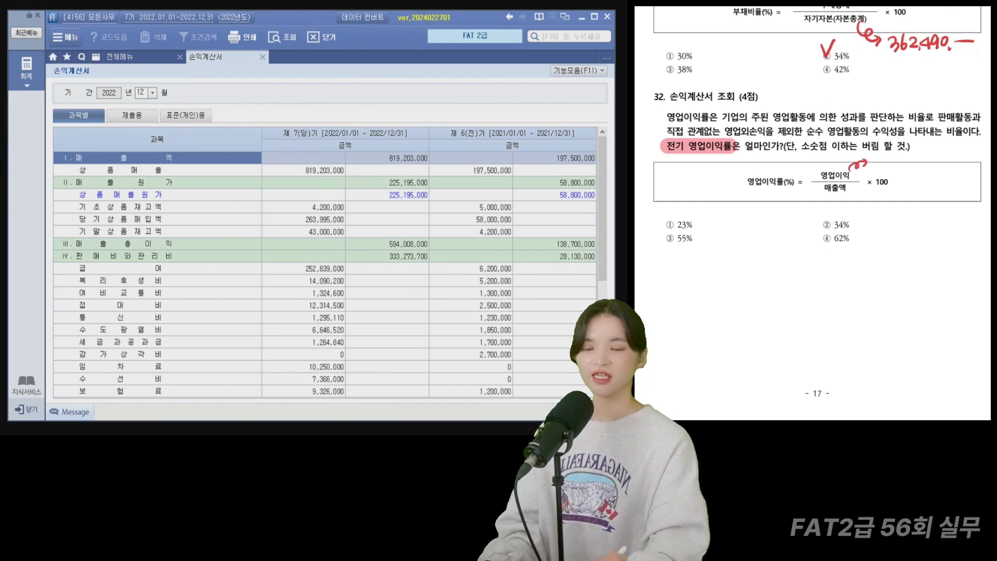
scroll(572, 310, down, 5)
click(572, 307)
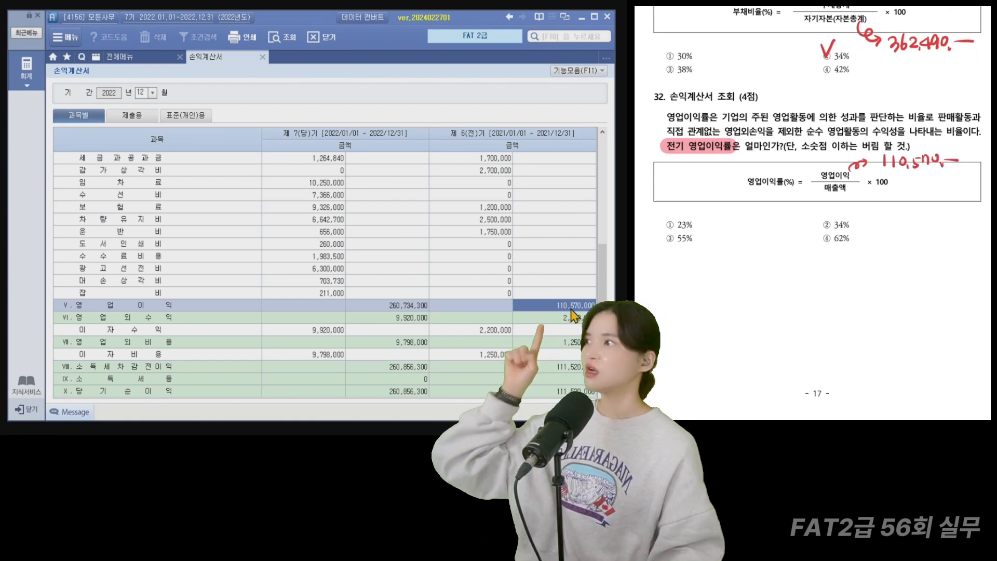
scroll(541, 229, up, 5)
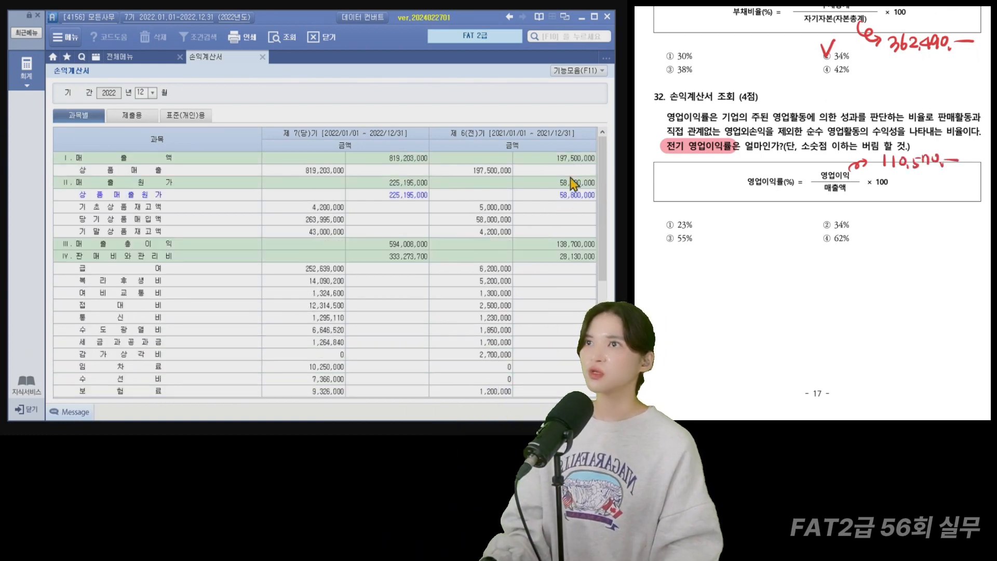
click(573, 158)
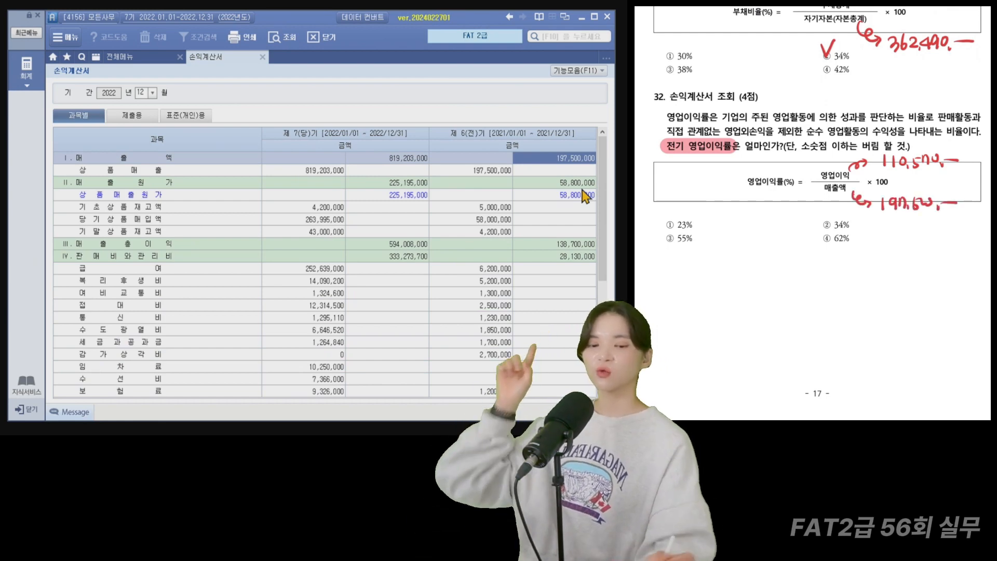
Switch to the Calculator, divide 110,570,000 by 197,500,000 and multiply by 100 for the prior-term 영업이익률.
key(alt+Tab)
key(Escape)
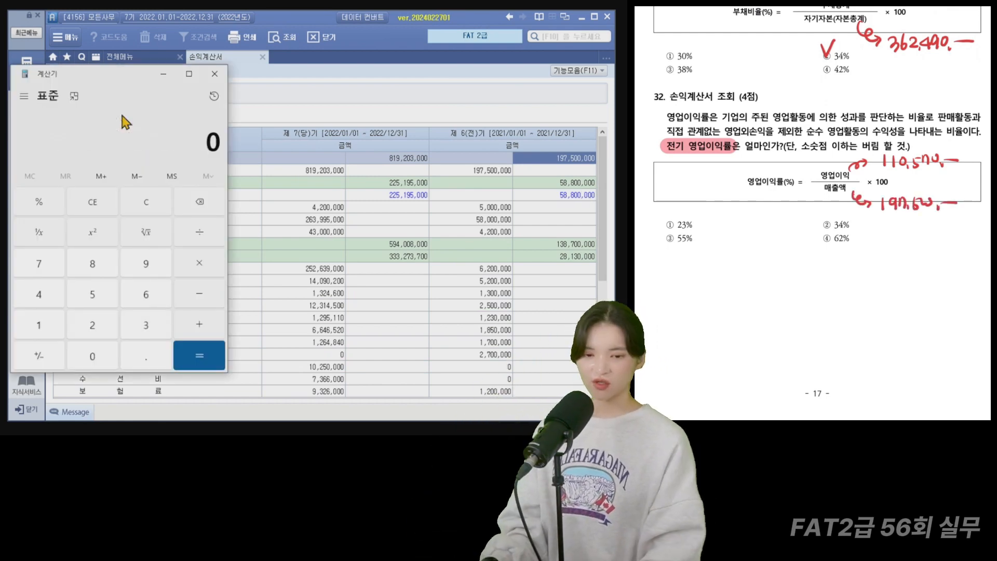
text(110570000+)
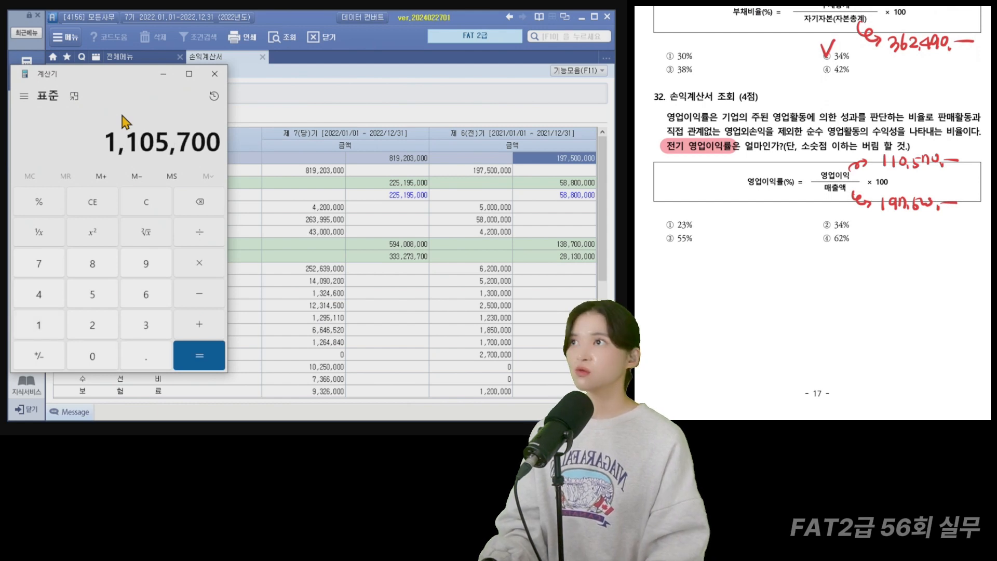
text(1)
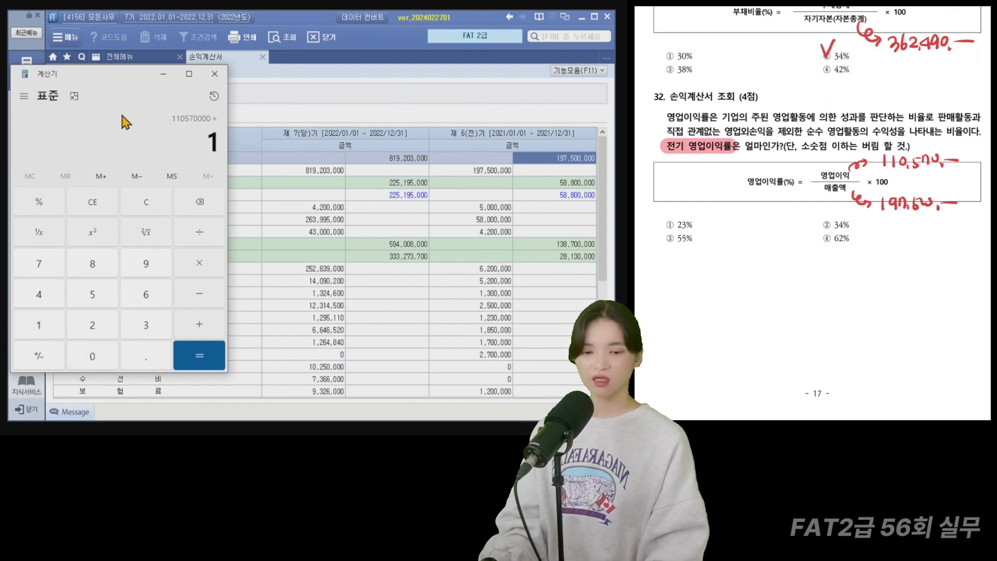
text(975000000,000)
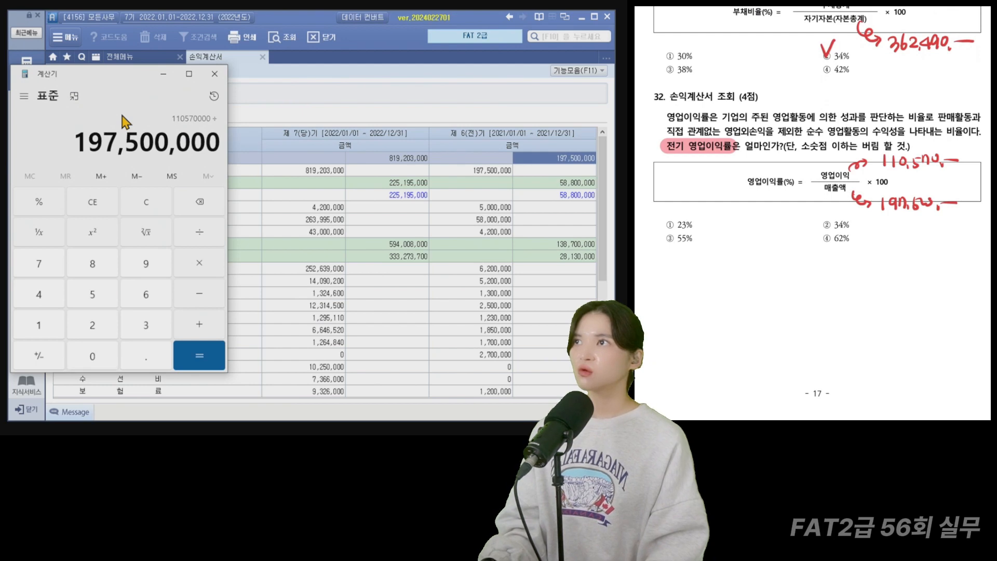
key(Return)
text(*100)
key(Return)
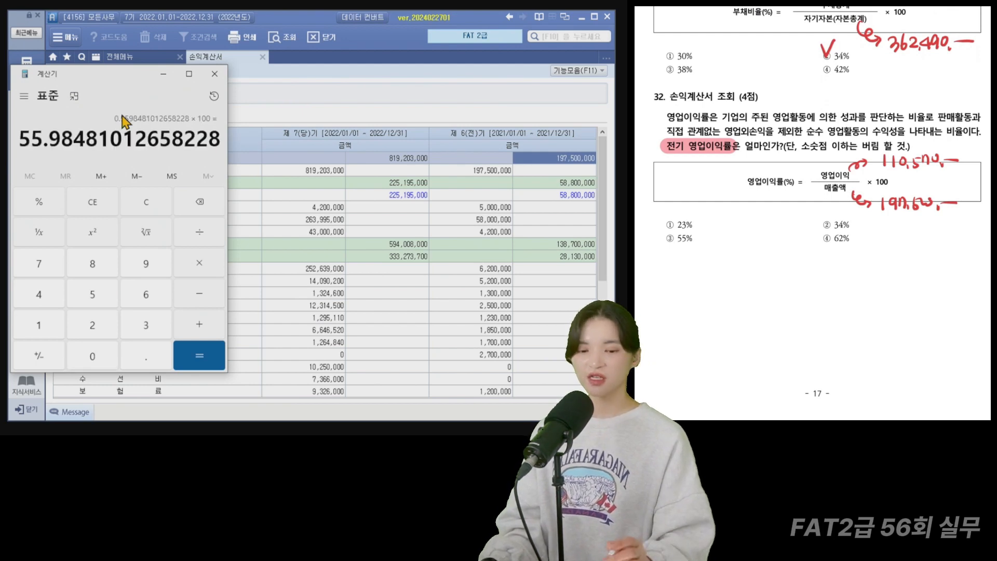